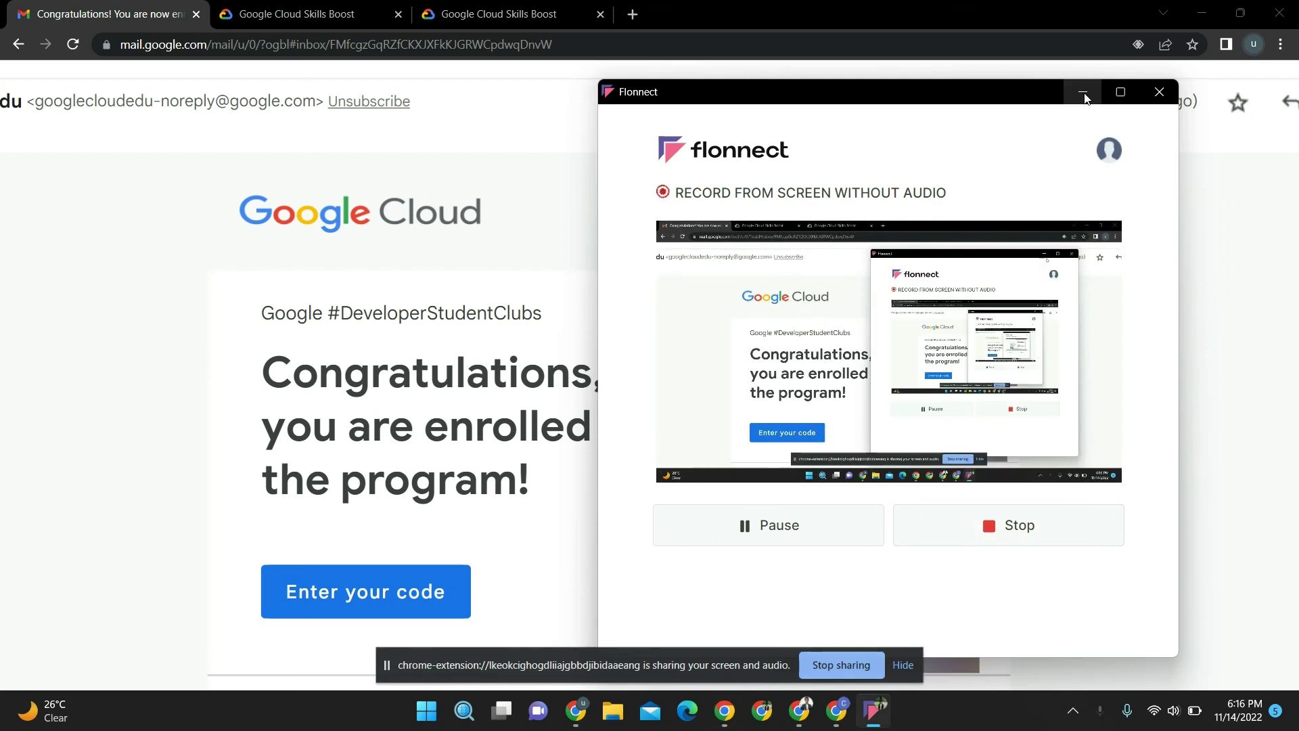
# Scroll through the currently open Gmail message
pyautogui.click(1084, 95)
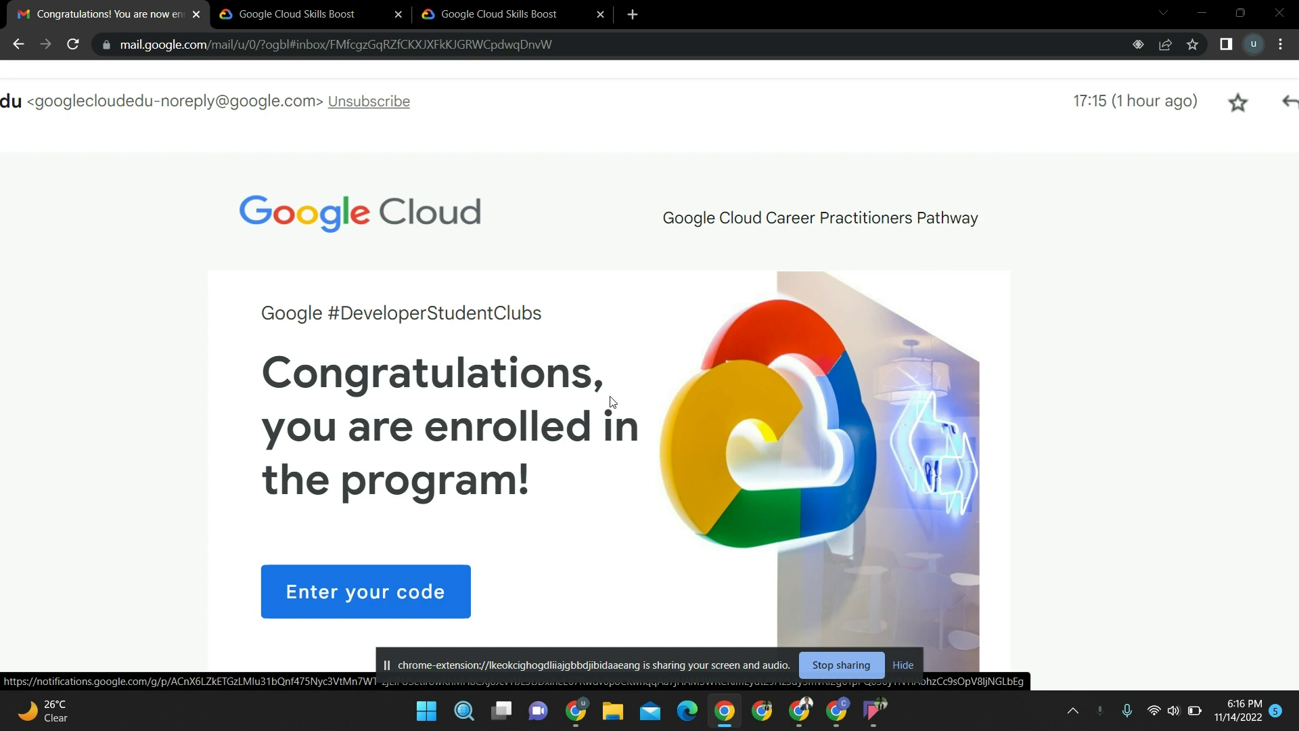
pyautogui.scroll(-1, 411, 415)
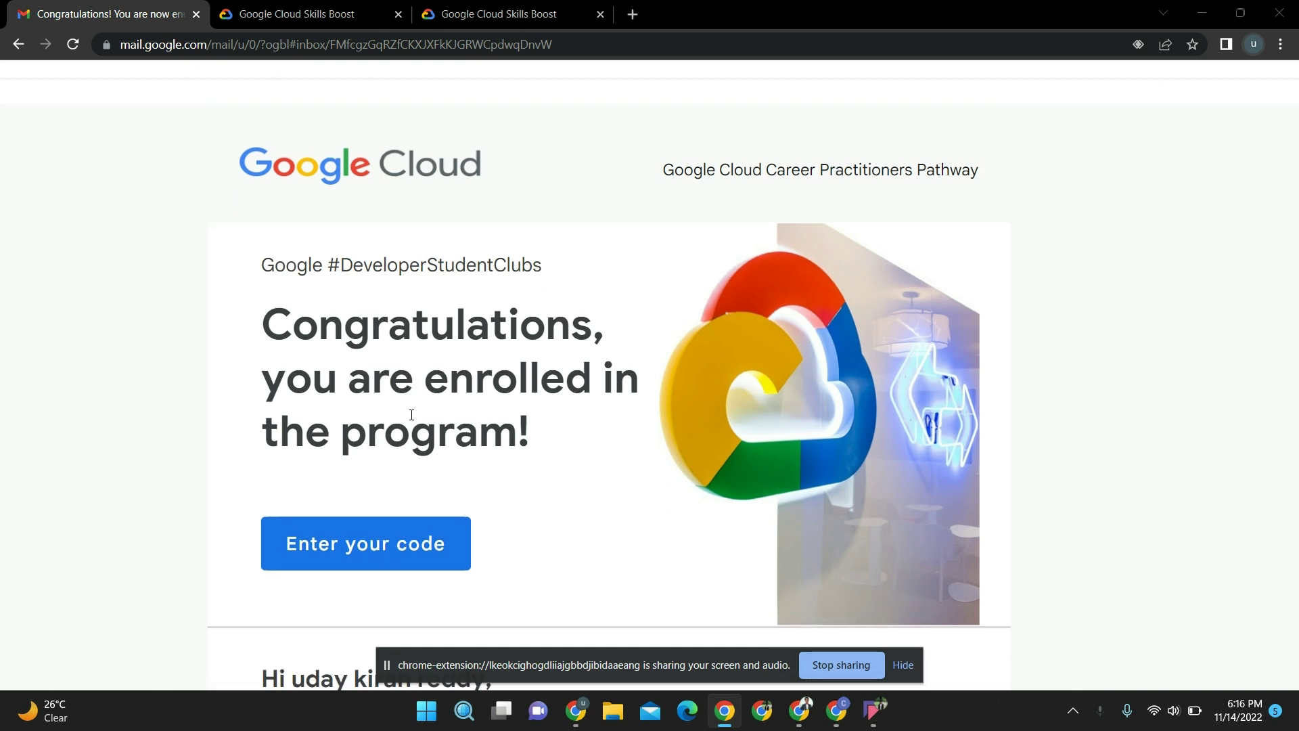
pyautogui.scroll(-5, 411, 415)
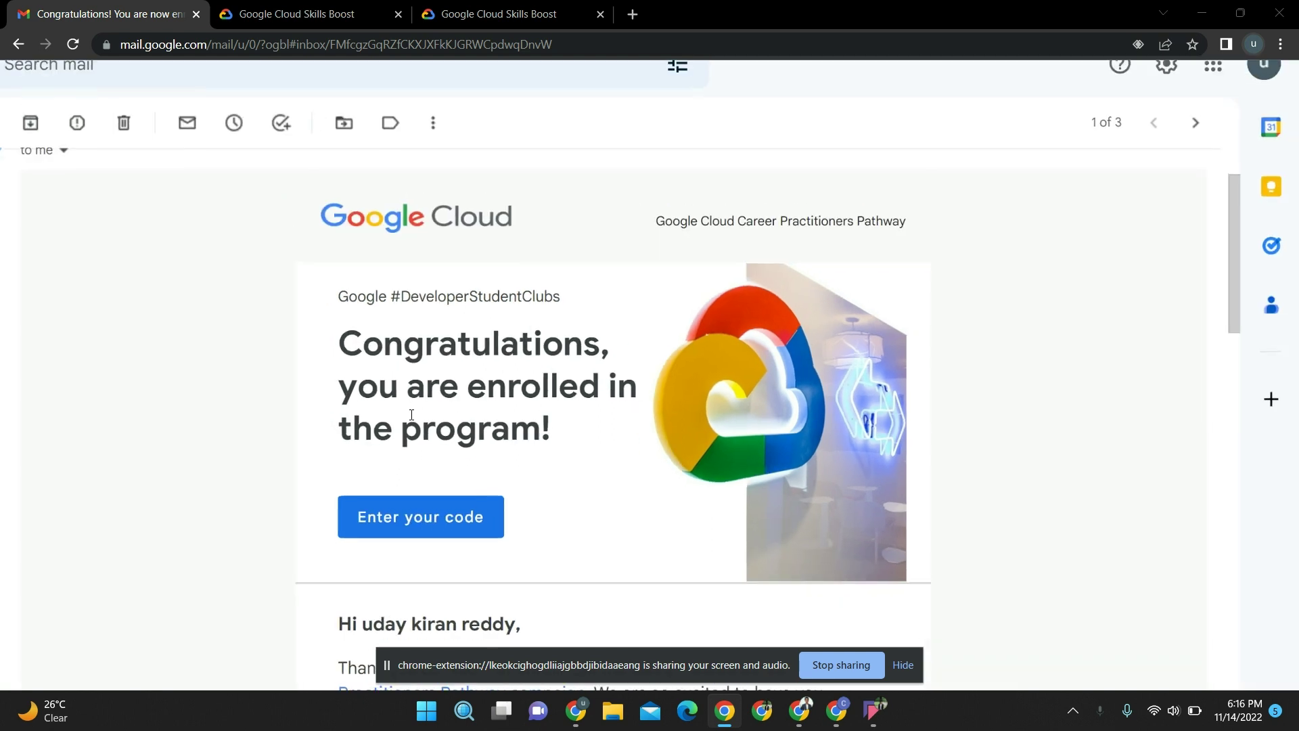
pyautogui.scroll(-5, 412, 415)
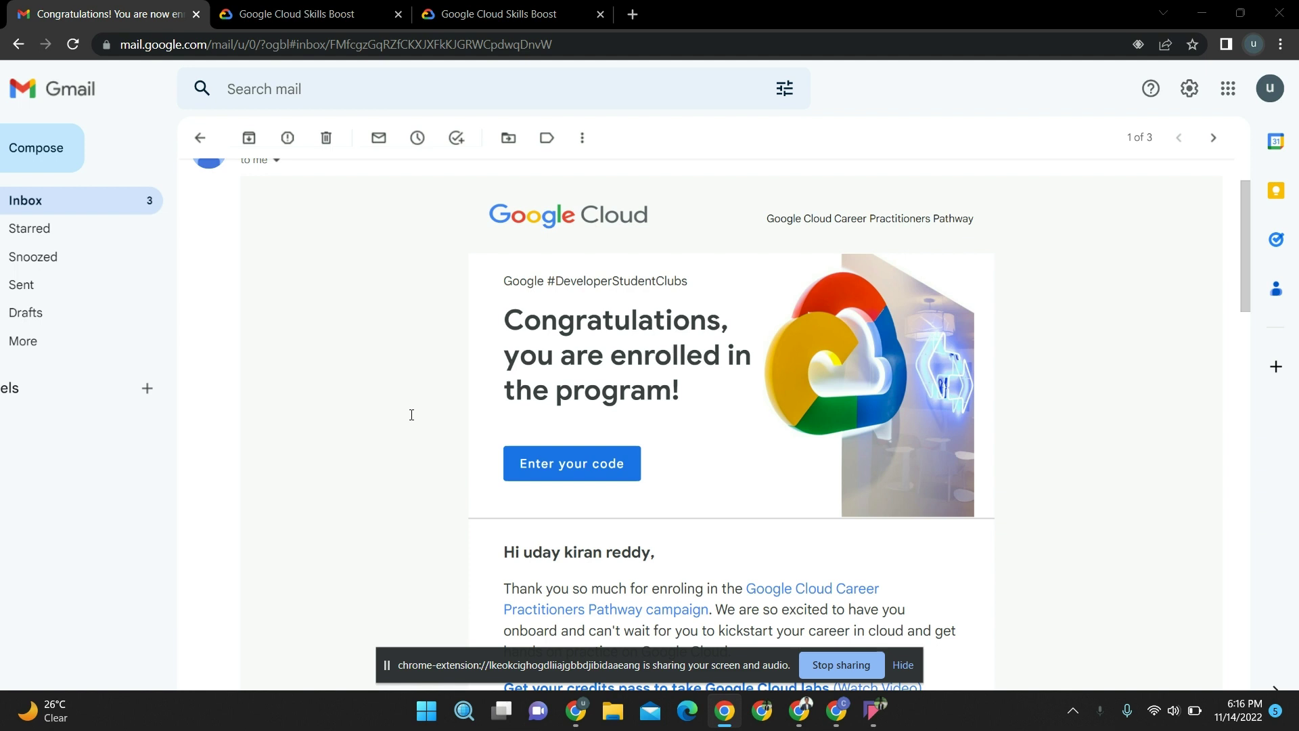
pyautogui.scroll(-2, 411, 415)
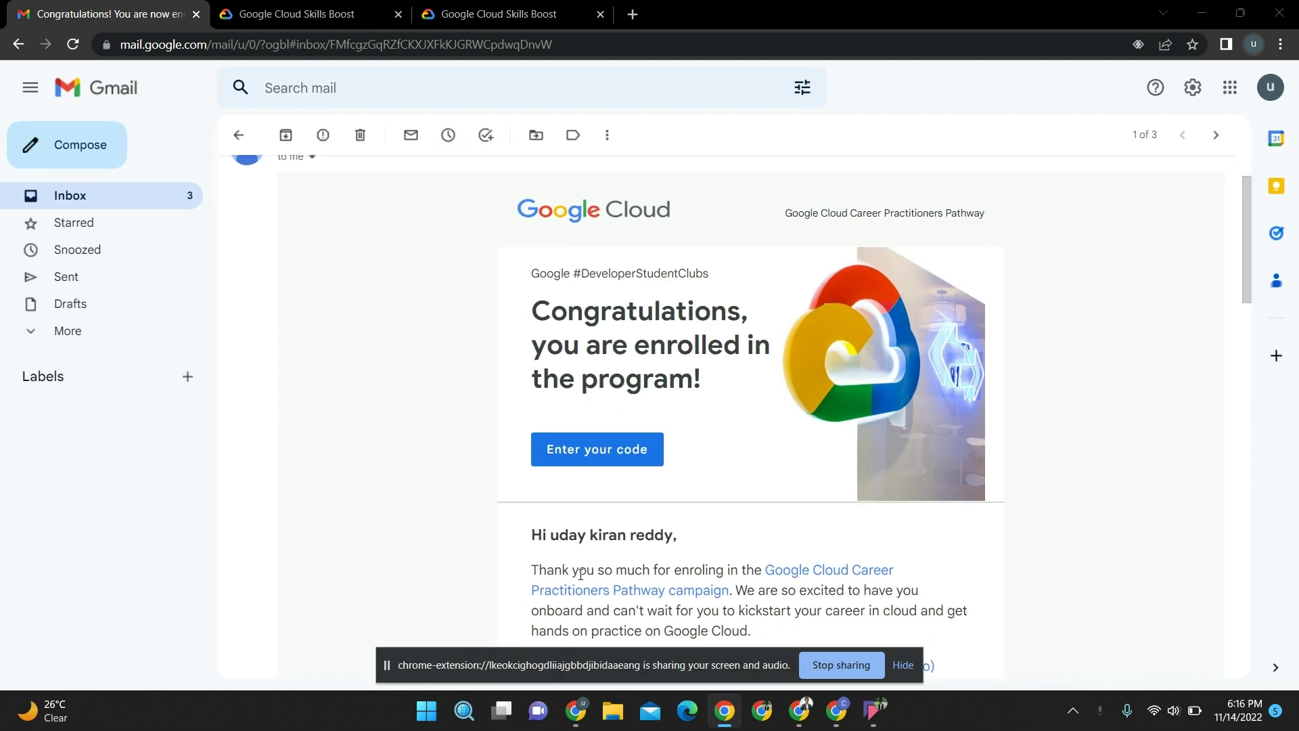
pyautogui.scroll(2, 581, 575)
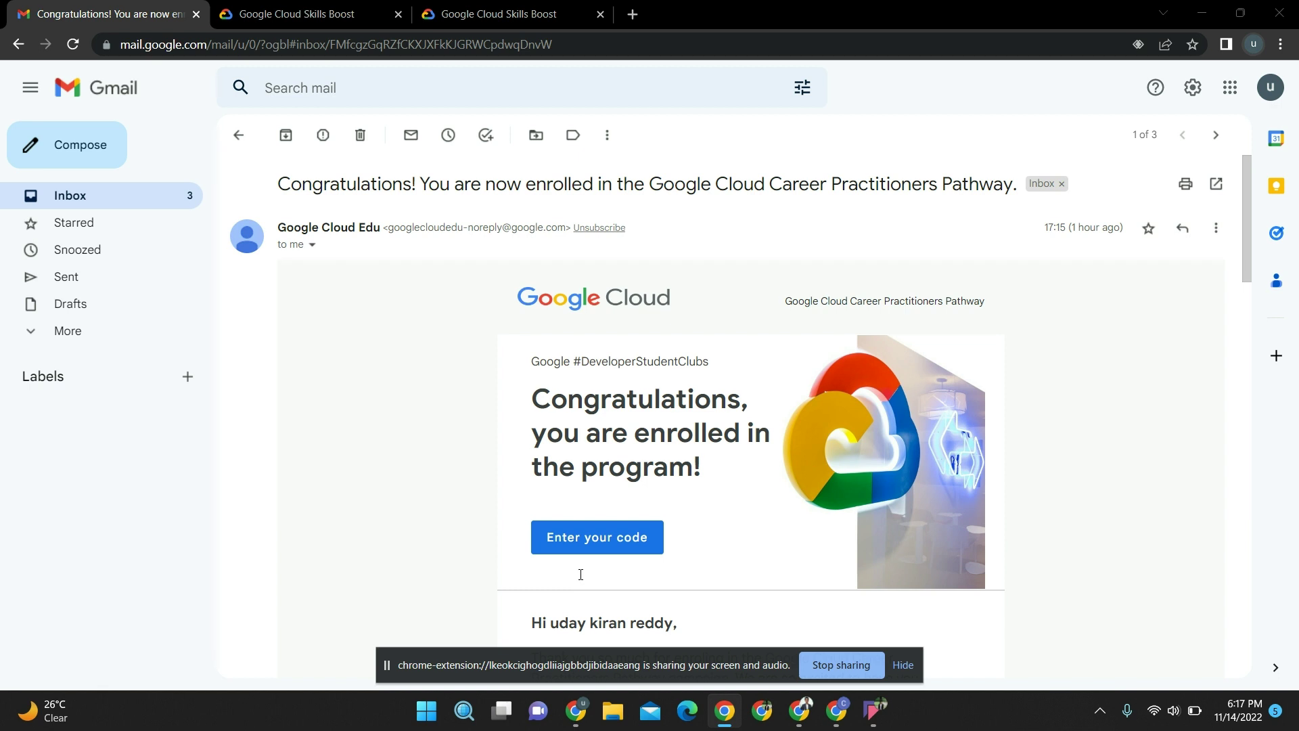
pyautogui.scroll(-3, 581, 574)
pyautogui.scroll(3, 581, 574)
pyautogui.scroll(-3, 580, 575)
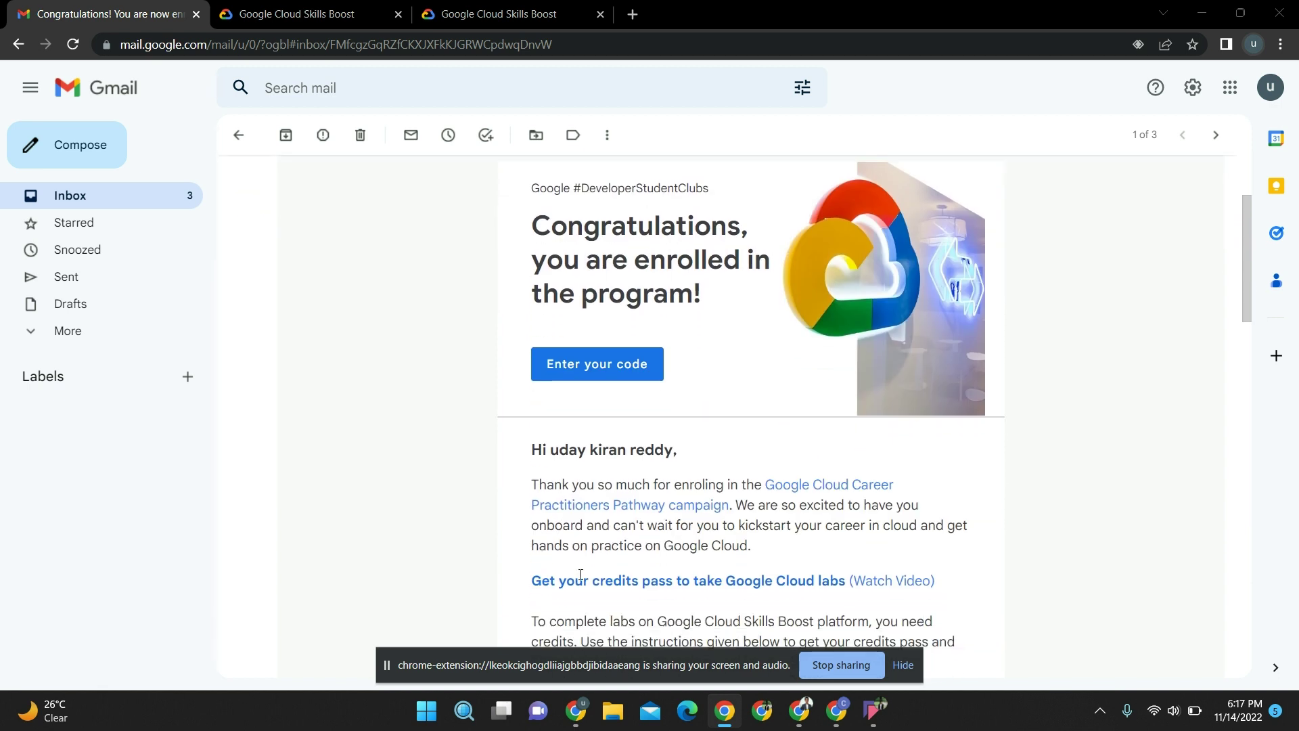
pyautogui.scroll(-1, 581, 575)
pyautogui.scroll(-5, 581, 575)
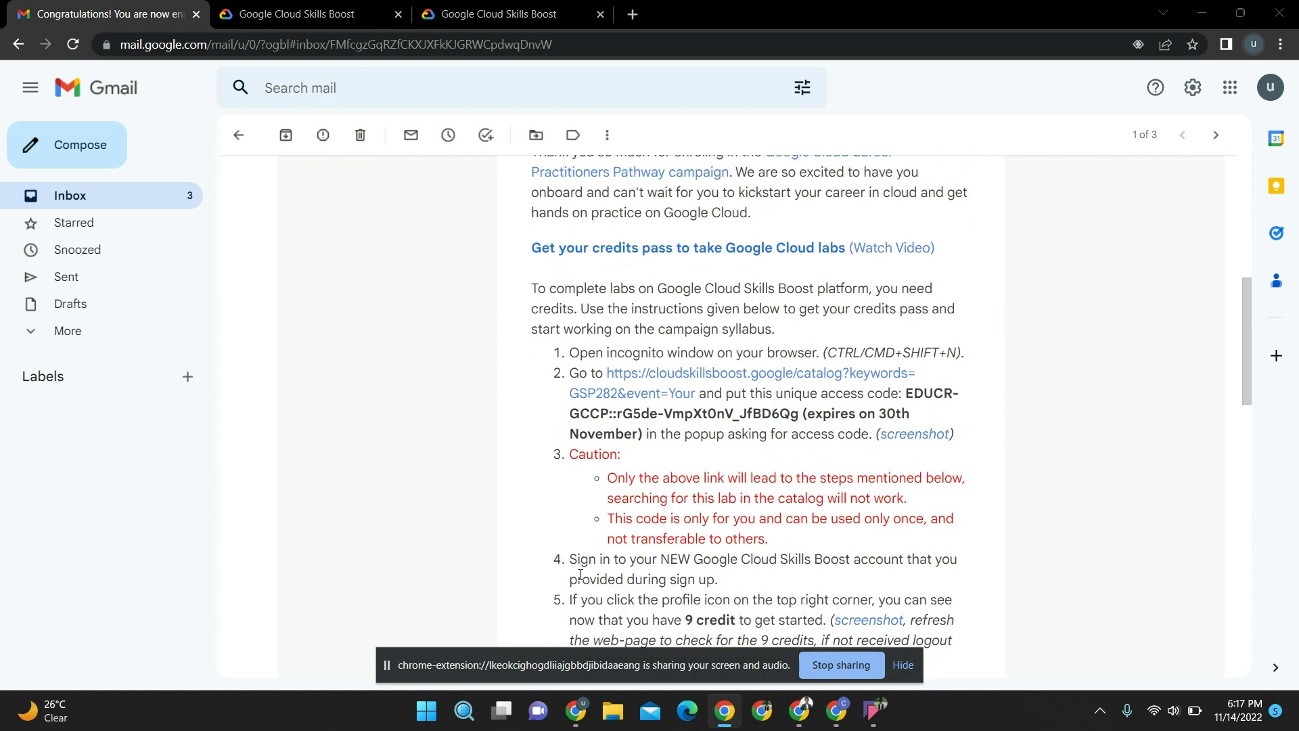
pyautogui.scroll(8, 673, 518)
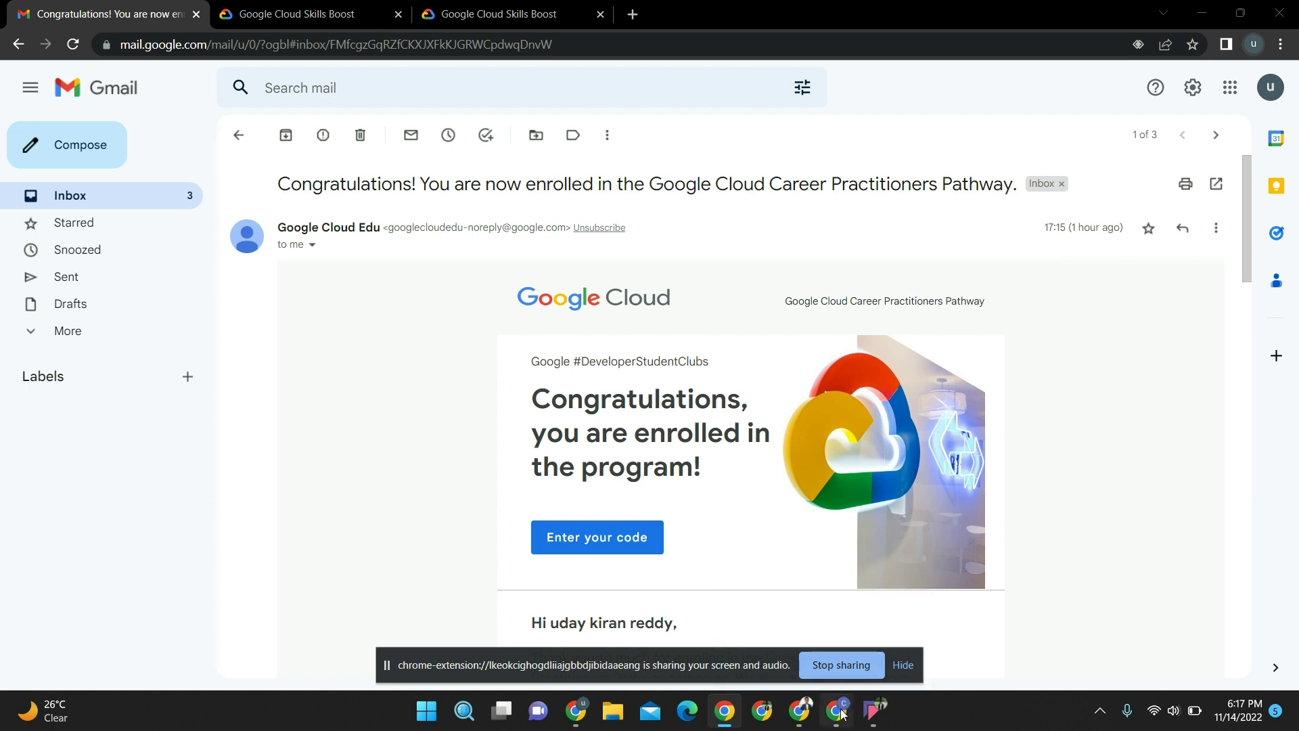
# Switch to the other account's enrollment email and scroll down to its numbered instructions
pyautogui.moveTo(837, 711)
pyautogui.click(847, 631)
pyautogui.scroll(-5, 570, 418)
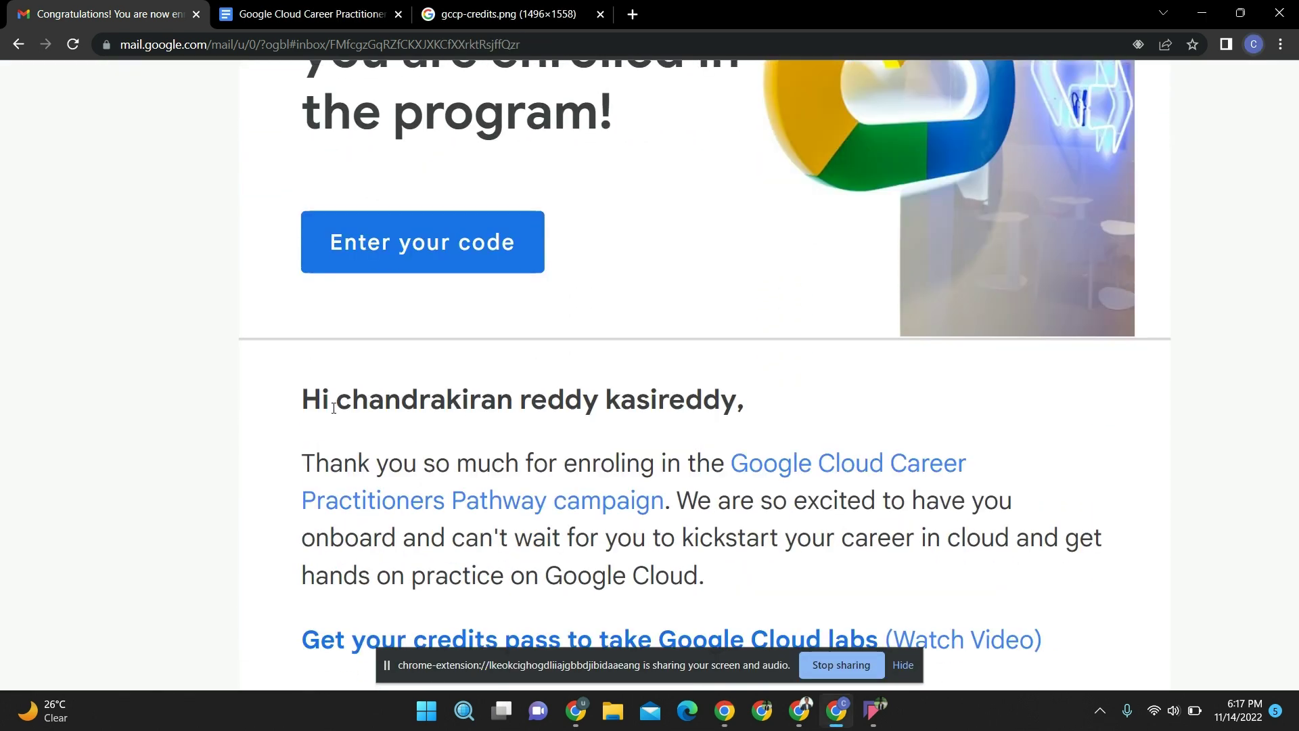
pyautogui.scroll(-1, 577, 429)
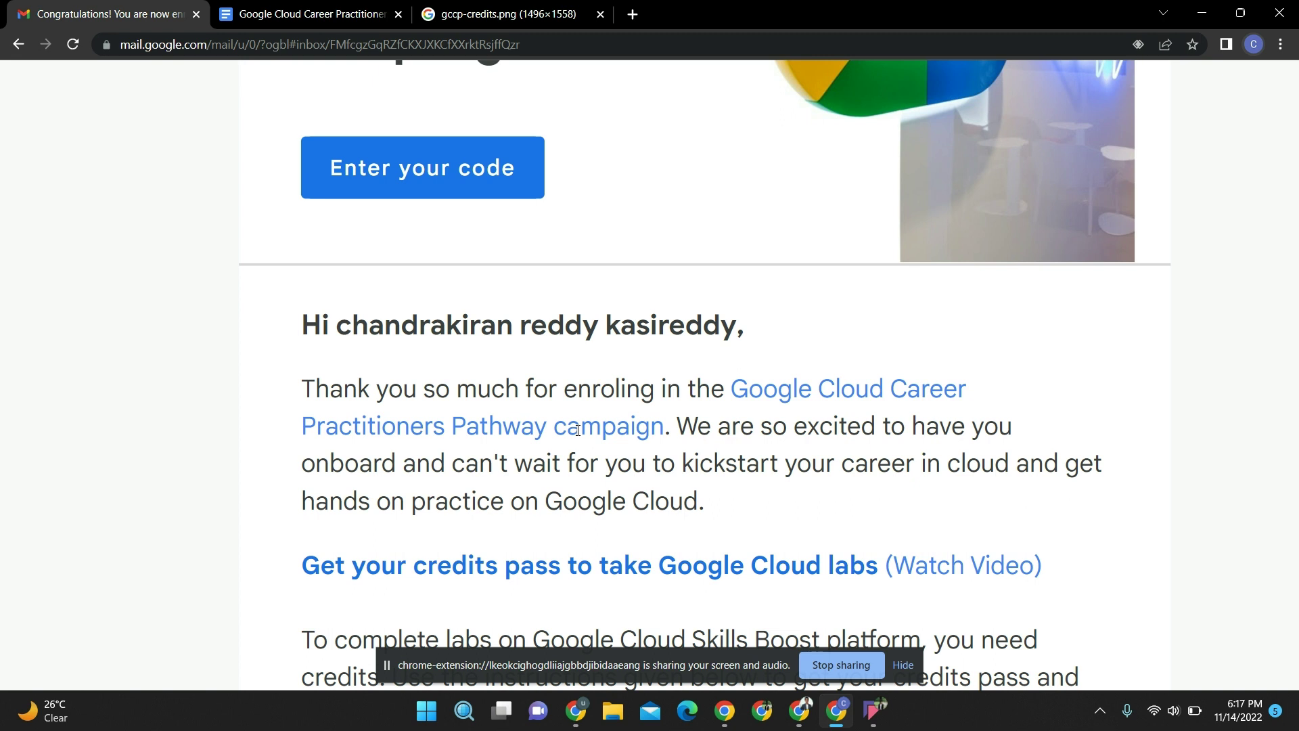
pyautogui.scroll(-4, 578, 429)
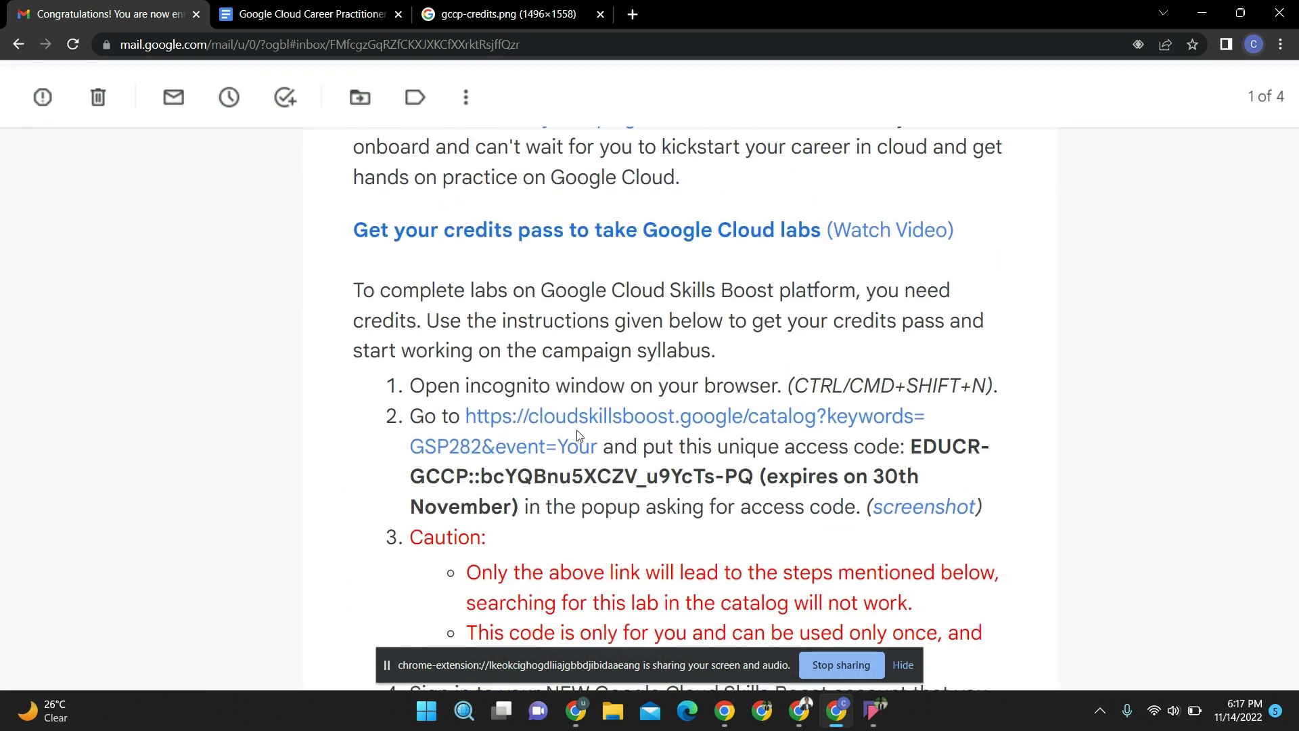
# Highlight the step 2 access code and catalog link, zooming the page out twice
pyautogui.moveTo(911, 447); pyautogui.dragTo(749, 486)
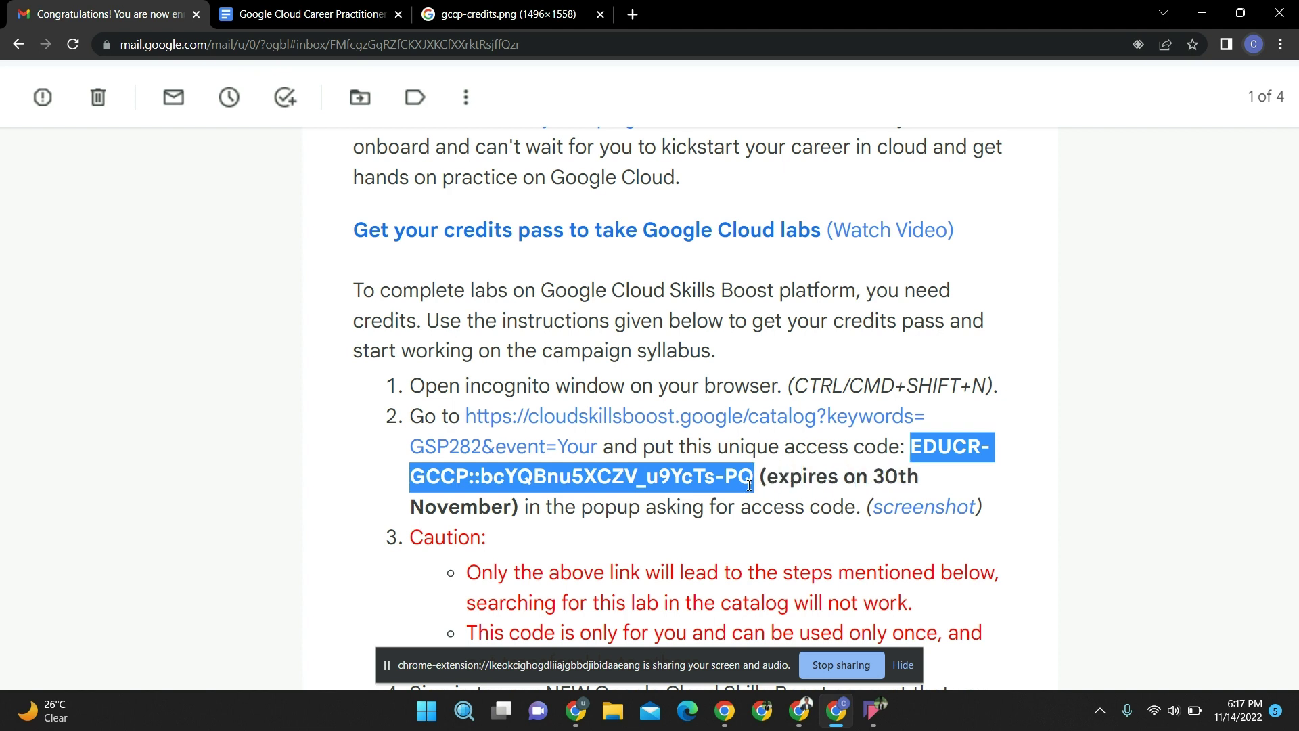
pyautogui.hotkey('ctrl', '-')
pyautogui.hotkey('ctrl', '-')
pyautogui.click(877, 427)
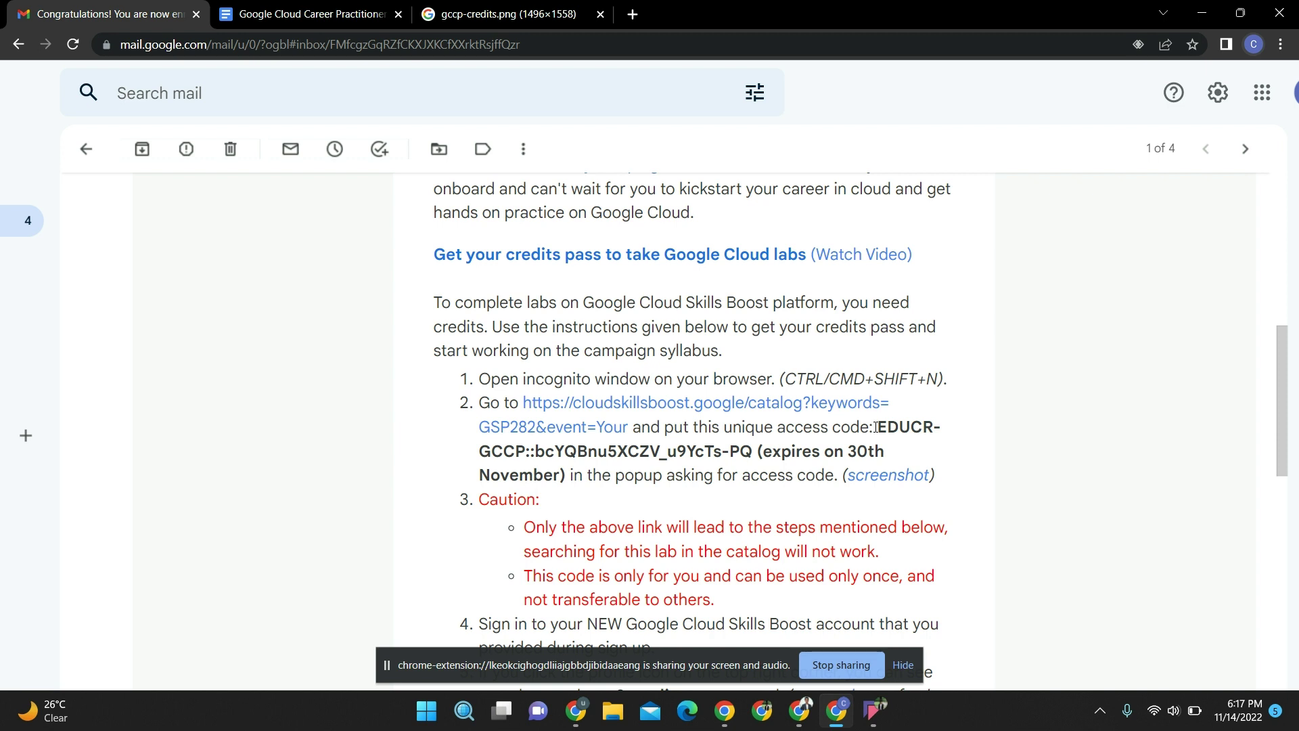
pyautogui.hotkey('ctrl', '-')
pyautogui.scroll(2, 825, 330)
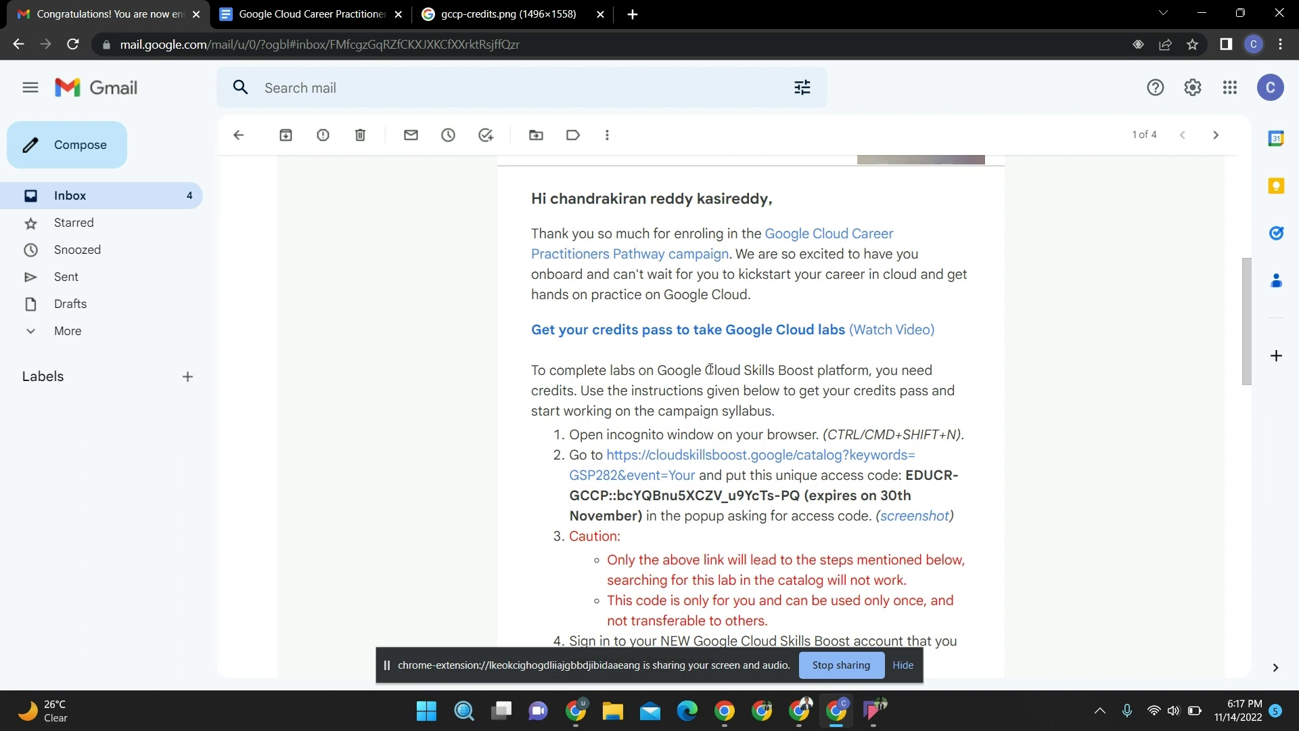
pyautogui.moveTo(607, 454); pyautogui.dragTo(705, 477)
pyautogui.click(705, 477)
# Scroll through the instructions and bring up the context menu on step 2's cloudskillsboost.google catalog link
pyautogui.scroll(-1, 705, 478)
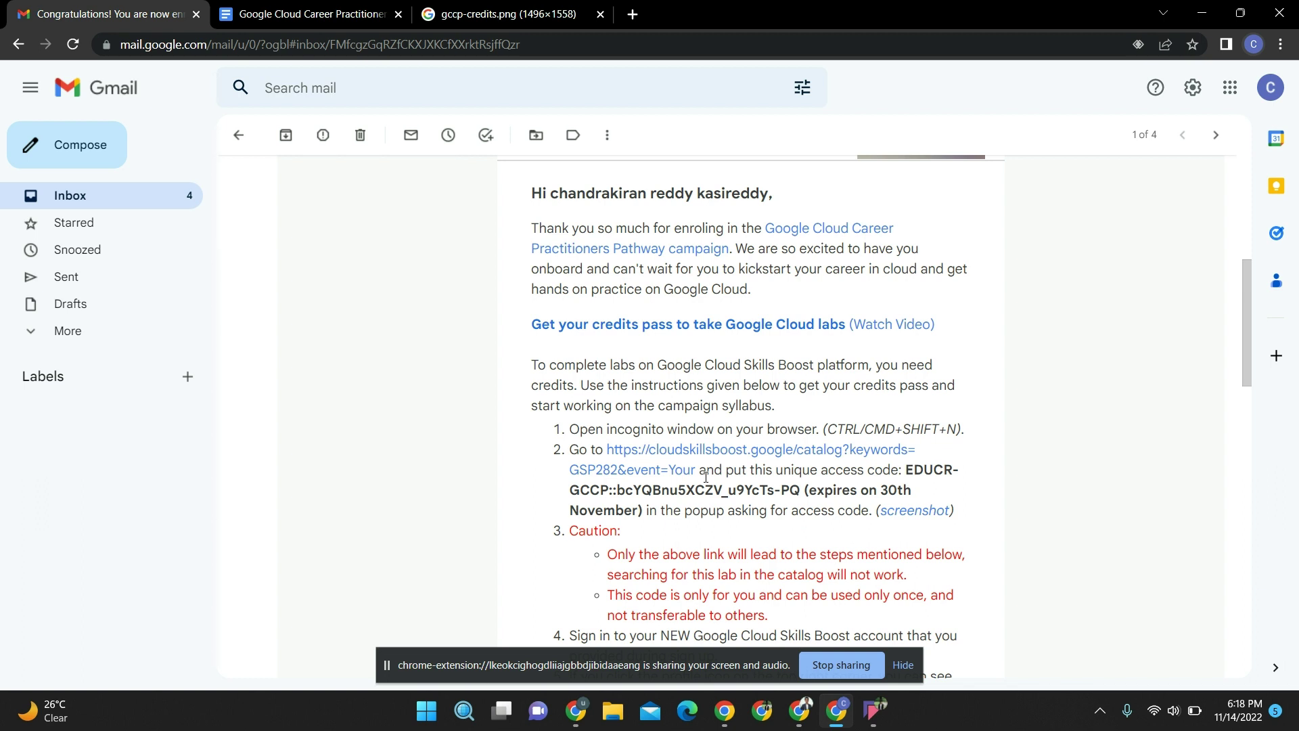
pyautogui.scroll(-2, 706, 477)
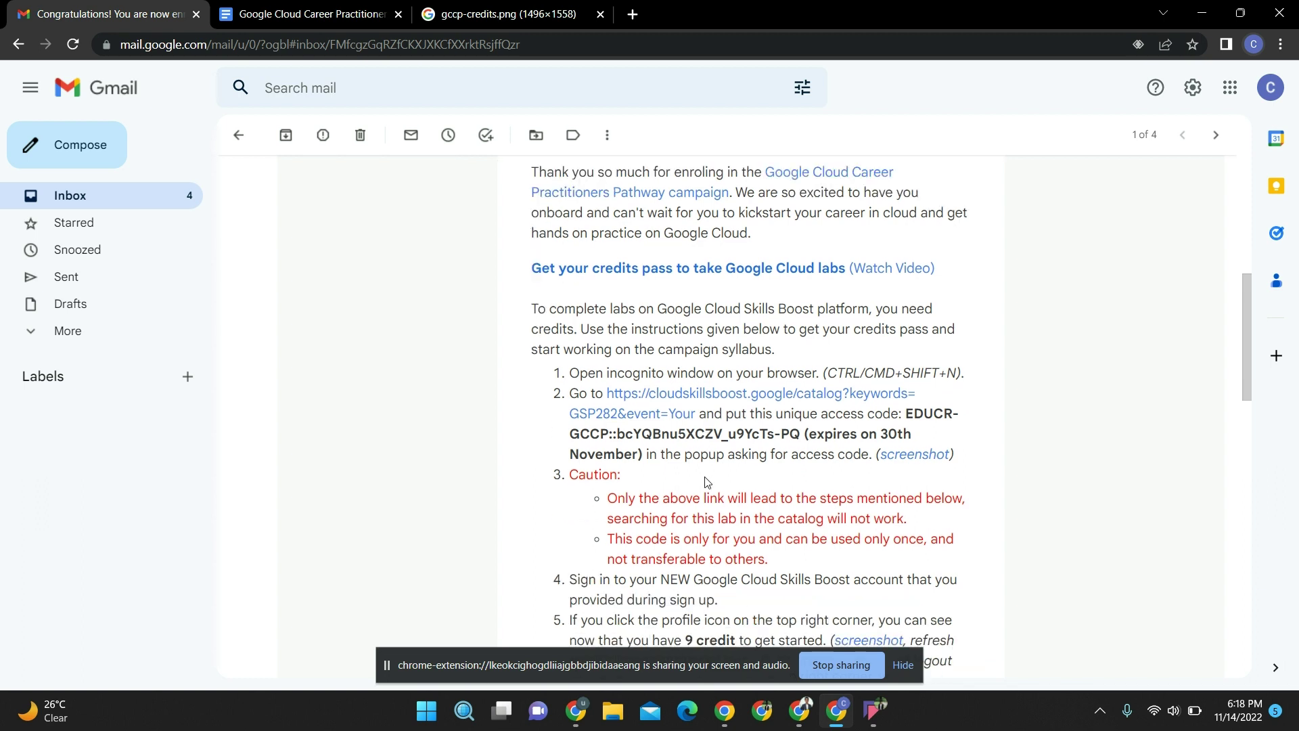
pyautogui.scroll(-1, 648, 427)
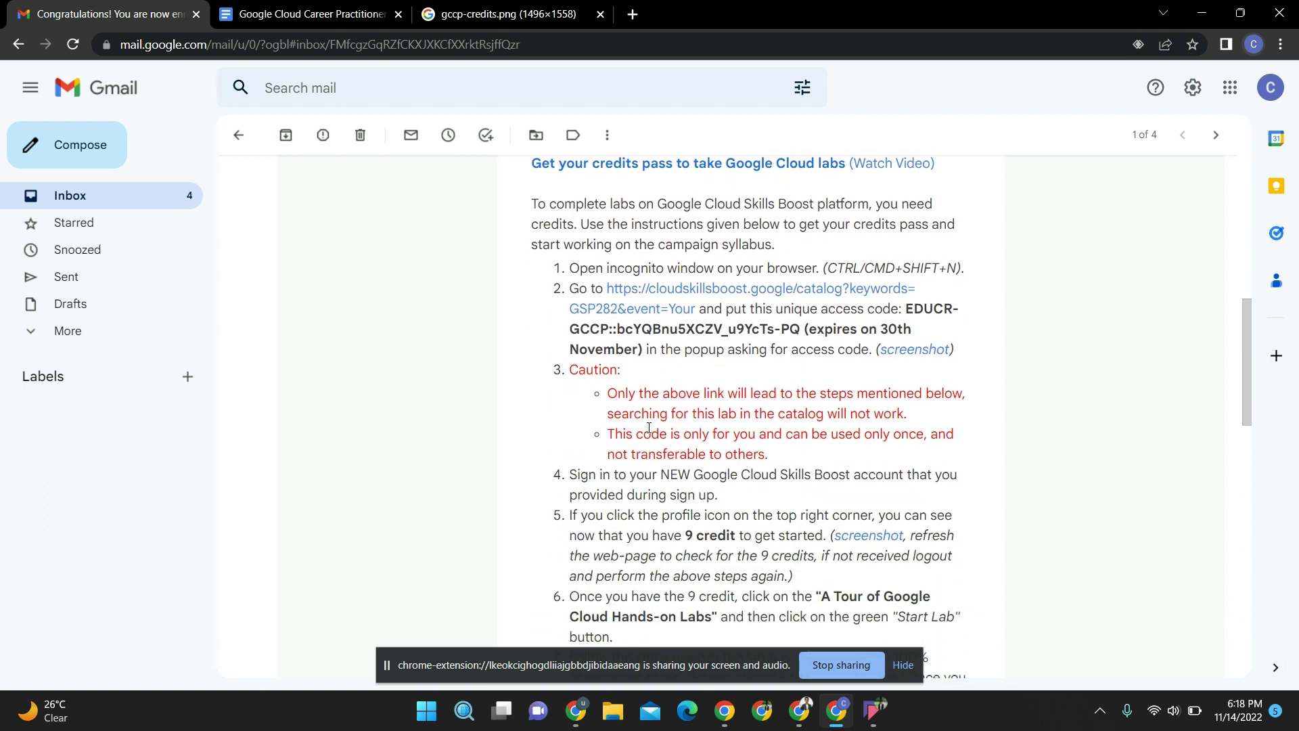
pyautogui.scroll(-3, 648, 427)
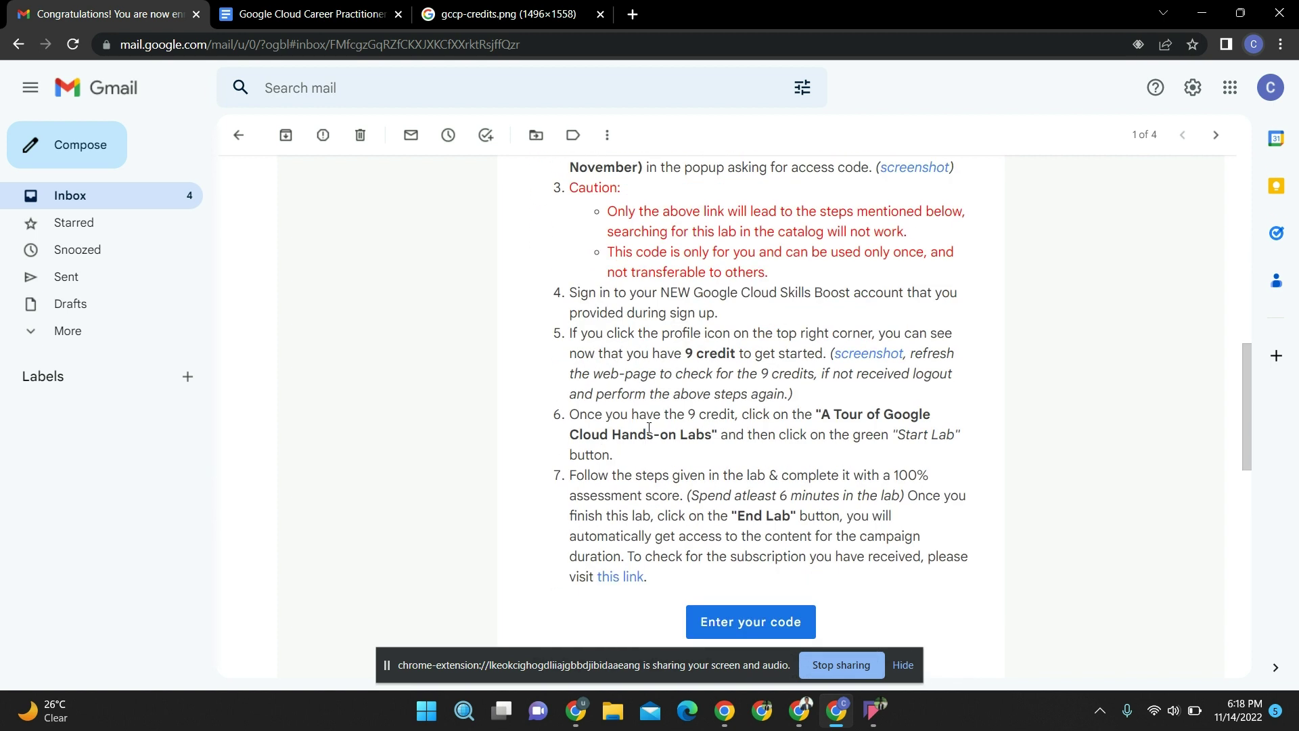
pyautogui.scroll(-5, 648, 427)
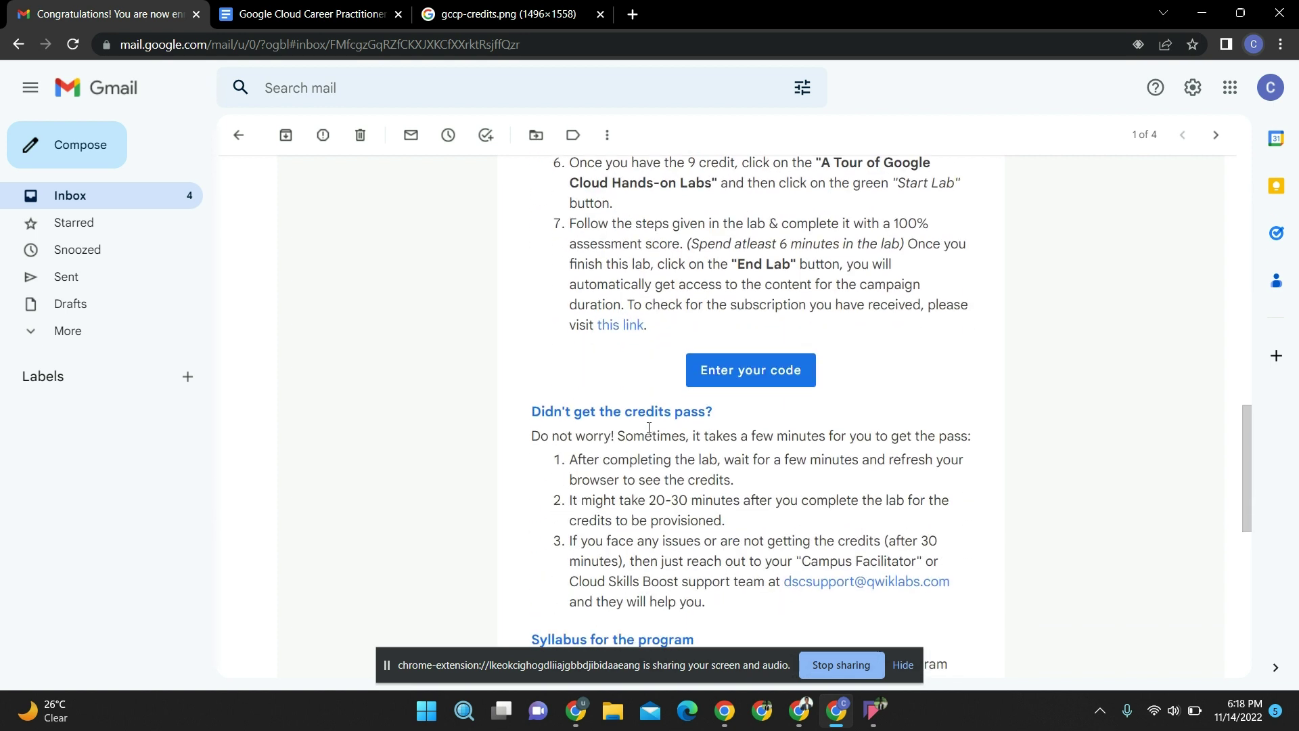
pyautogui.scroll(3, 649, 427)
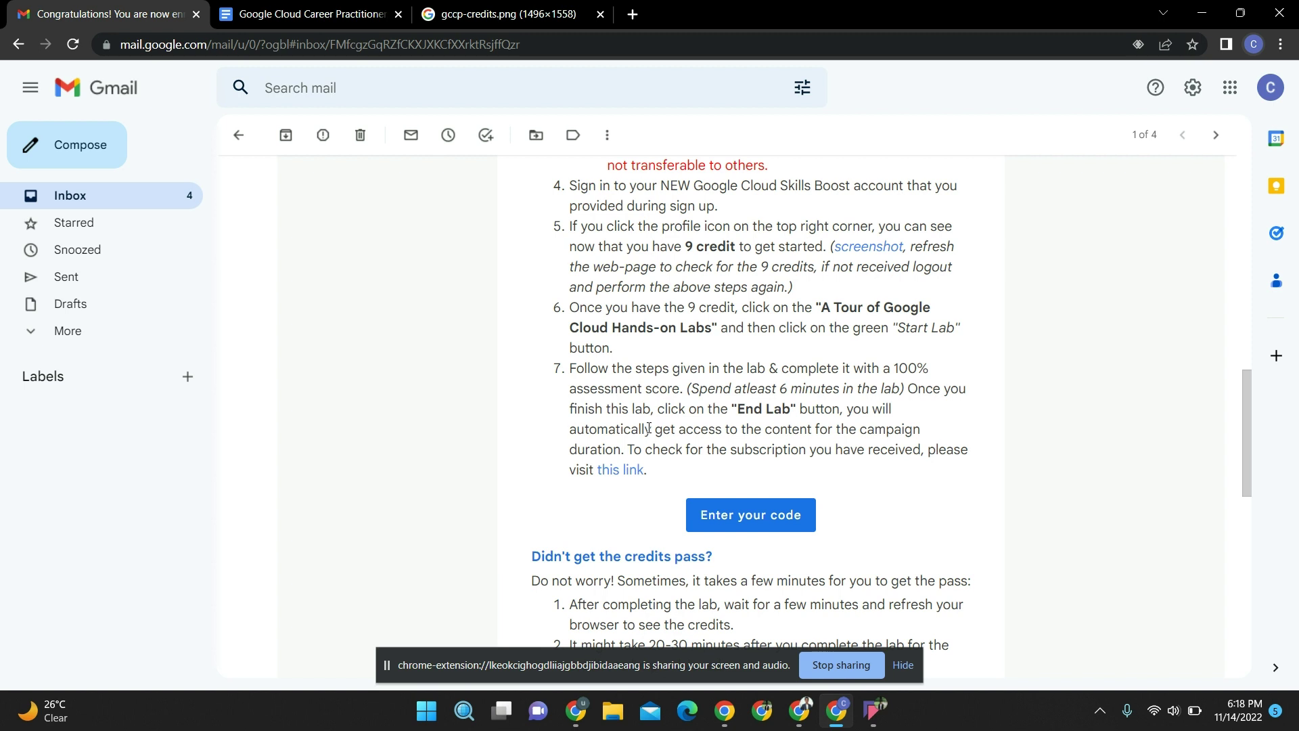
pyautogui.scroll(5, 648, 427)
pyautogui.rightClick(666, 388)
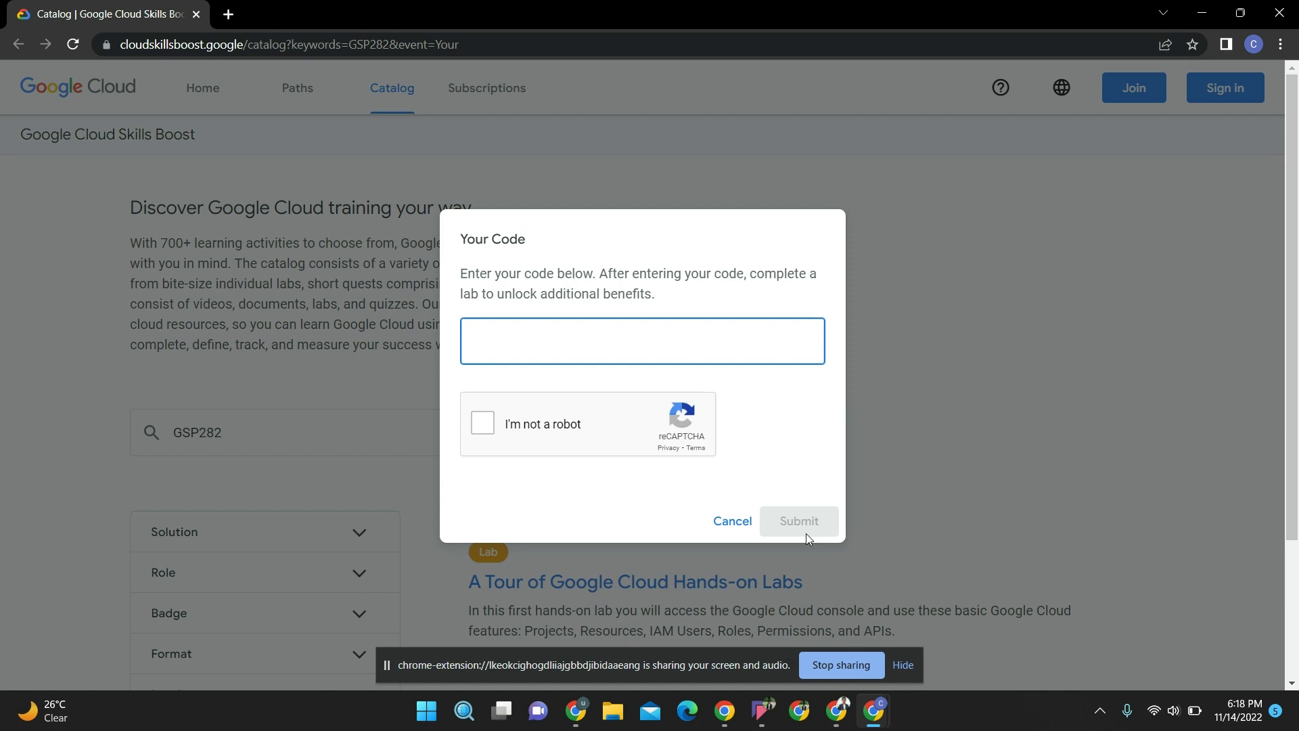
# Copy the access code from the enrollment email and paste it into the Skills Boost code field
pyautogui.moveTo(875, 719)
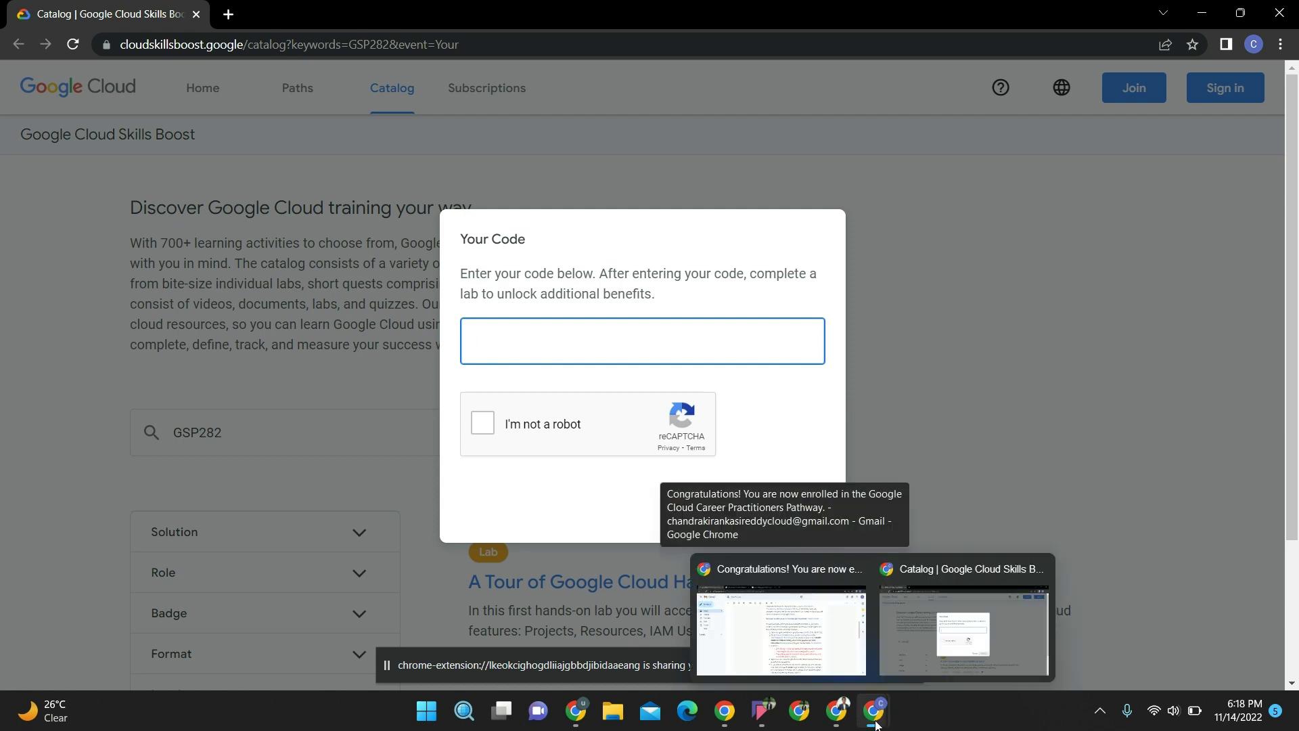
pyautogui.click(781, 631)
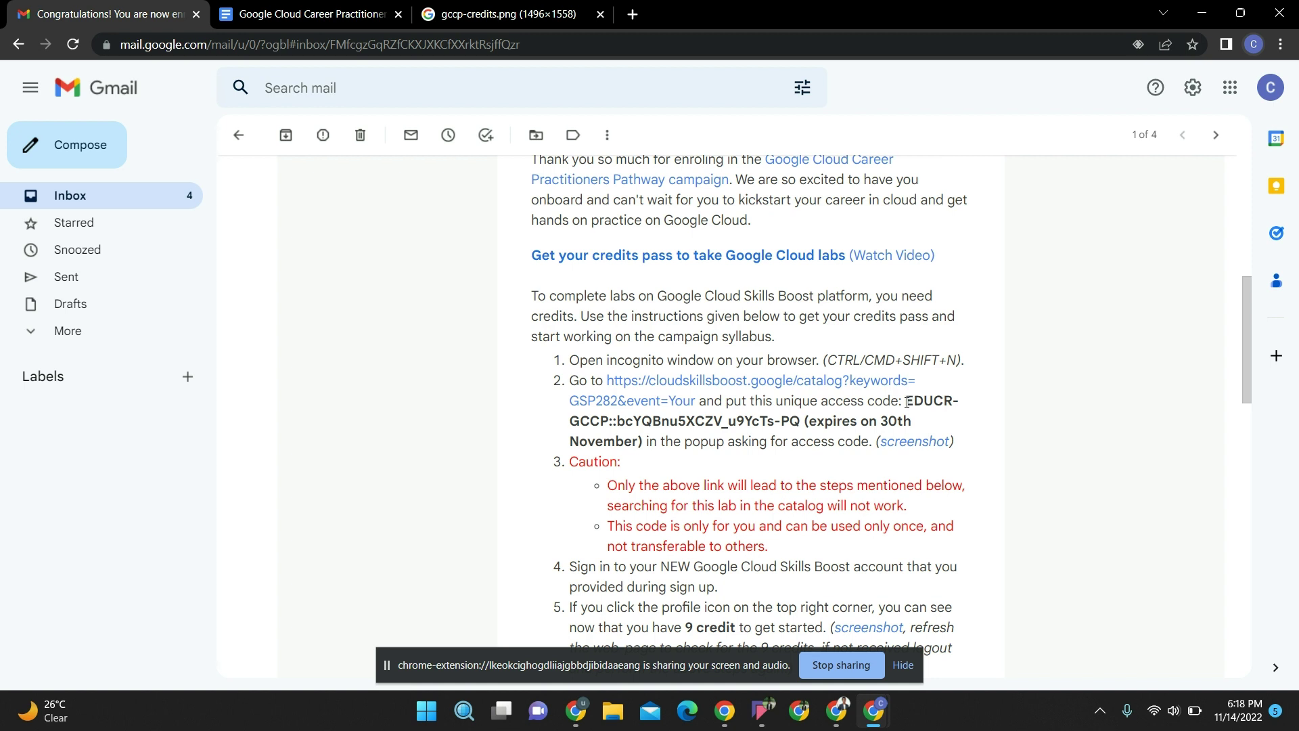
pyautogui.moveTo(907, 403); pyautogui.dragTo(802, 418)
pyautogui.hotkey('ctrl', 'c')
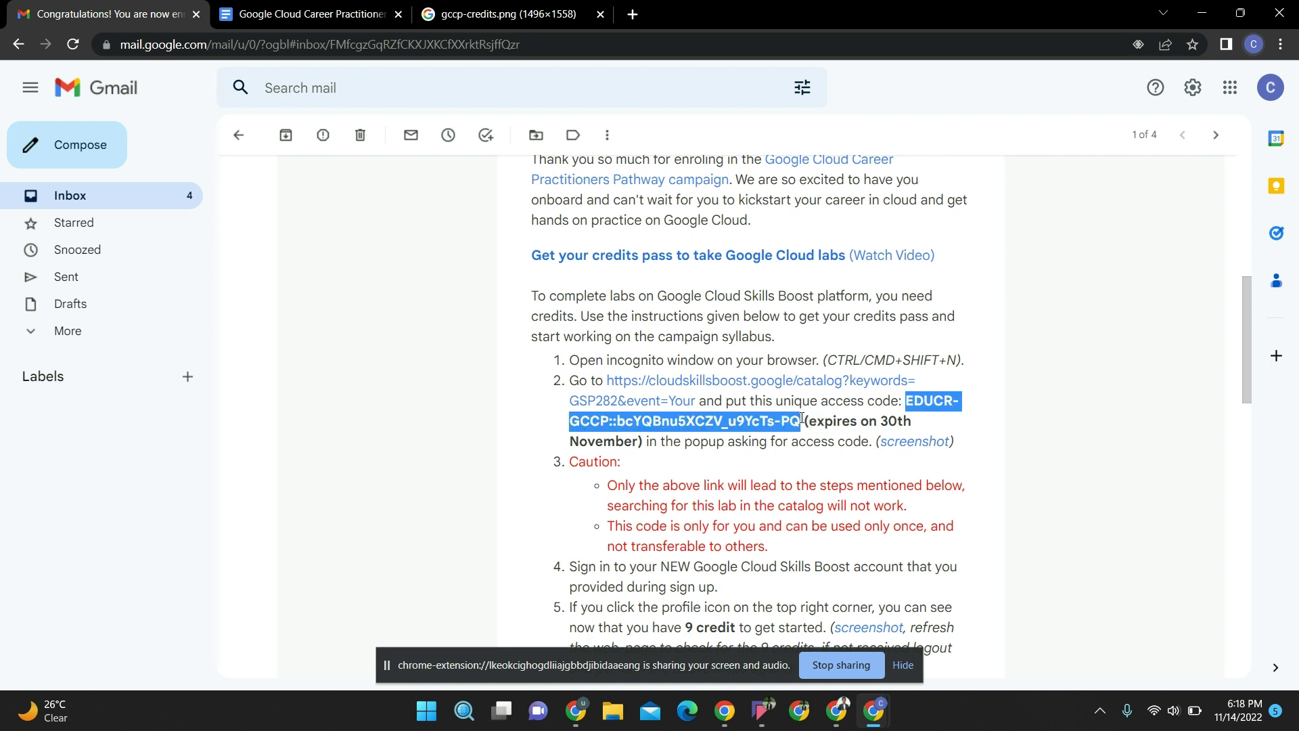
pyautogui.moveTo(873, 710)
pyautogui.click(944, 582)
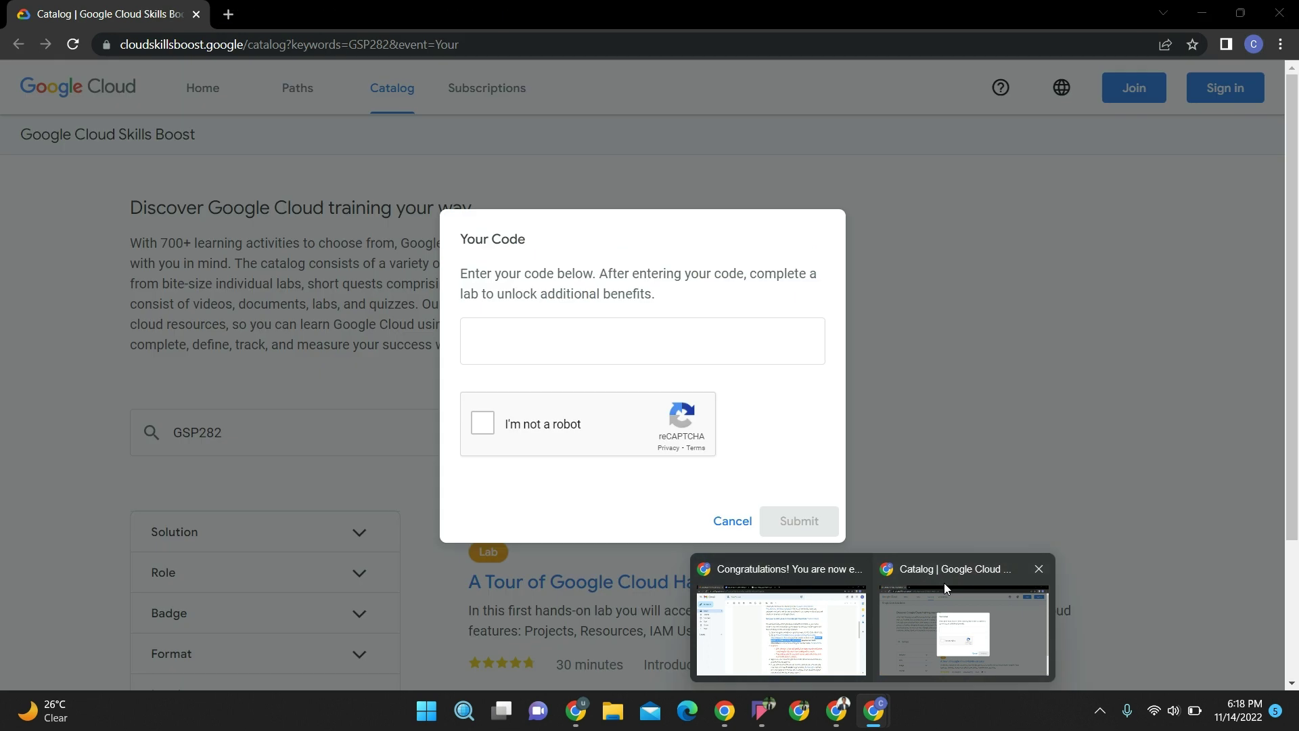
pyautogui.click(576, 355)
pyautogui.hotkey('ctrl', 'v')
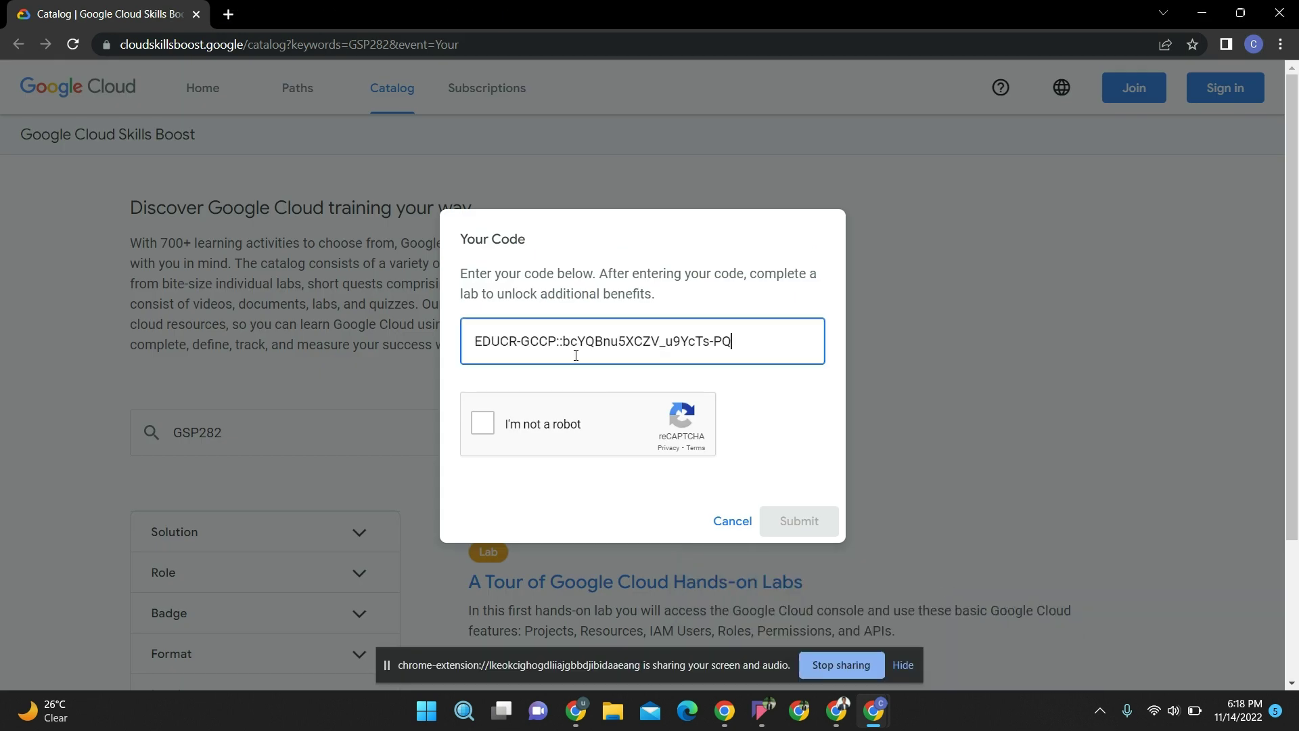
# Pass the reCAPTCHA by picking the three stairs images, then submit the code
pyautogui.click(492, 420)
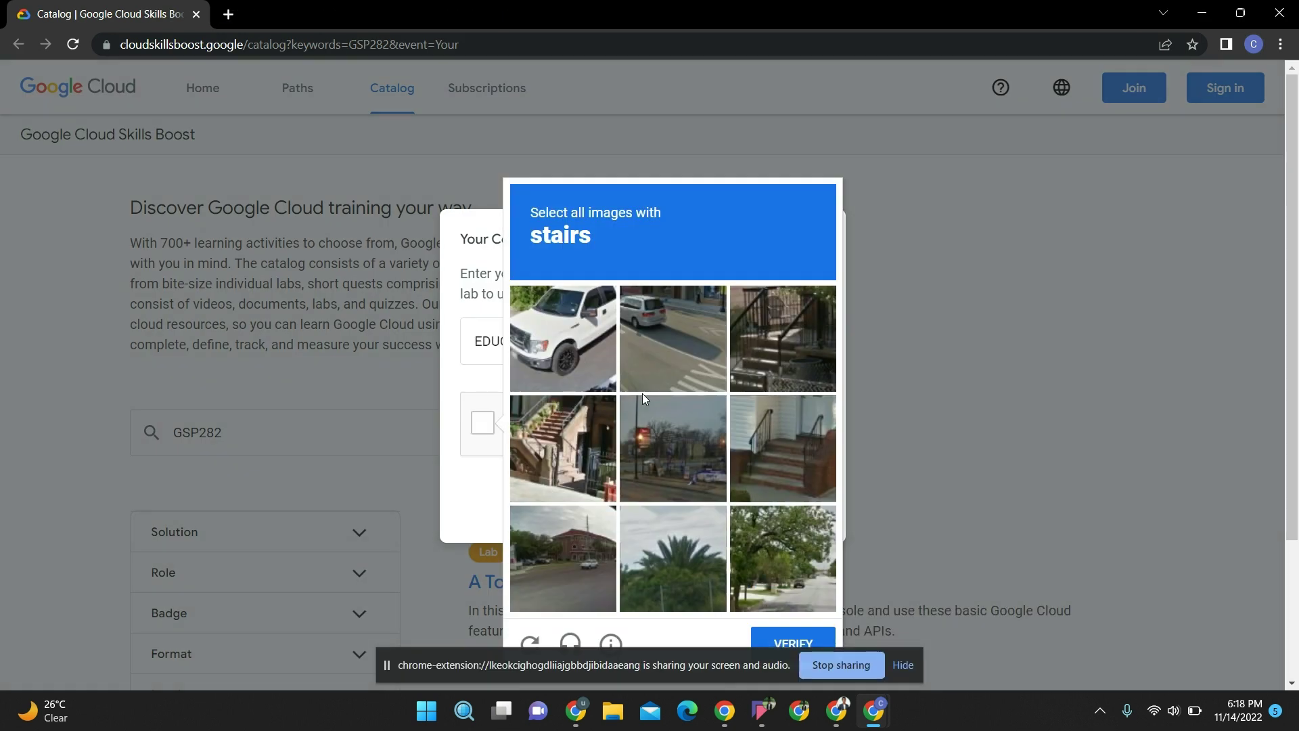
pyautogui.click(769, 342)
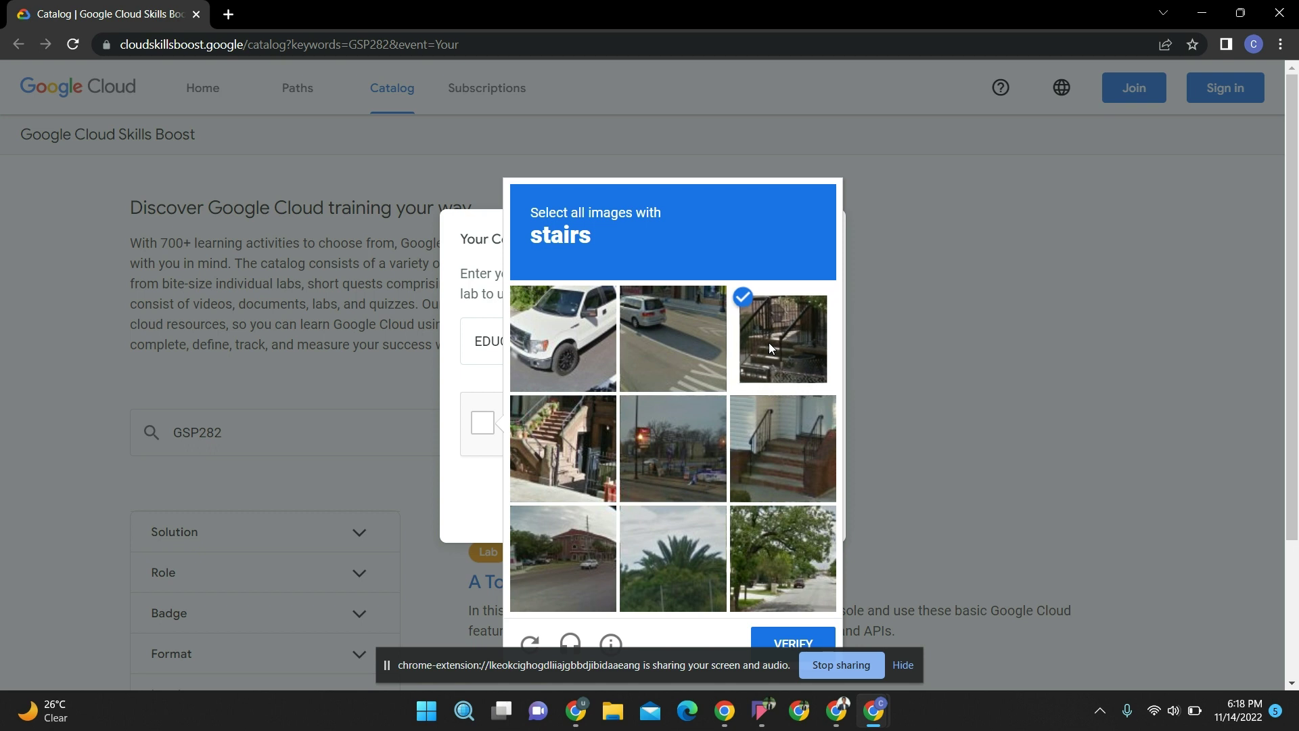
pyautogui.click(596, 425)
pyautogui.click(756, 446)
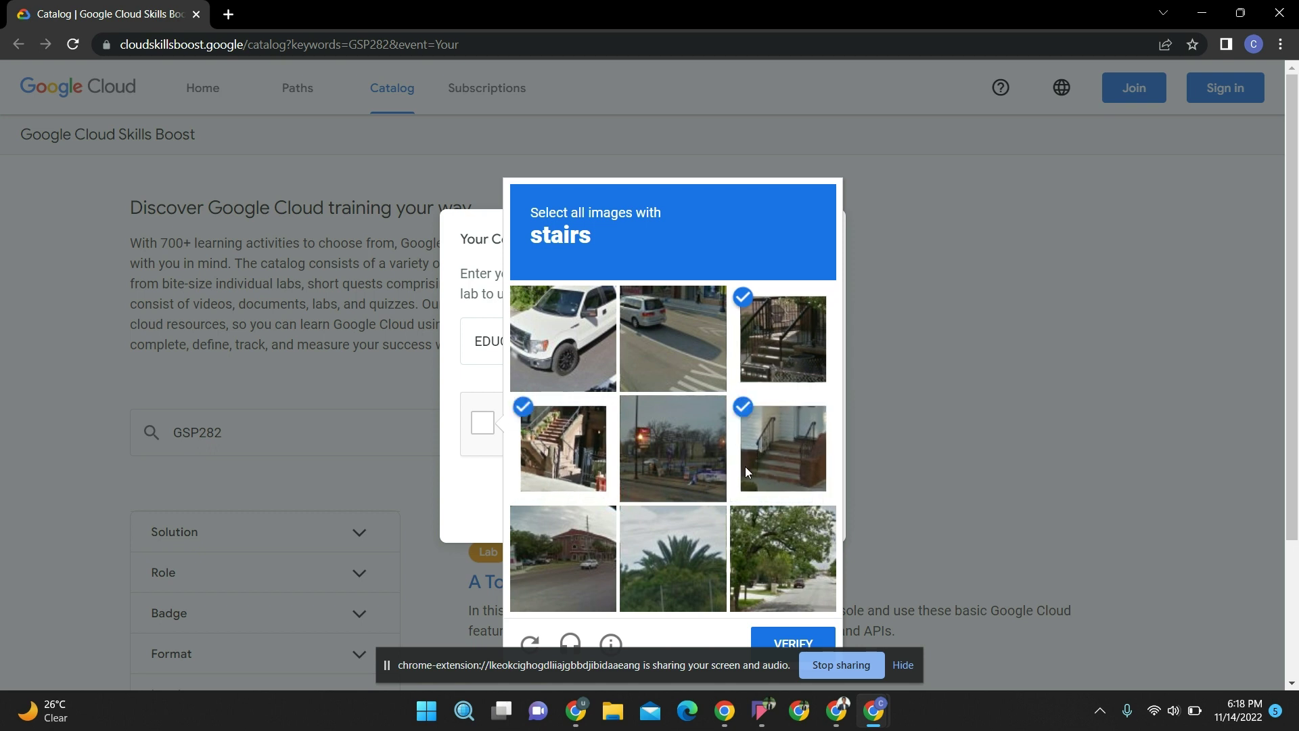
pyautogui.click(792, 639)
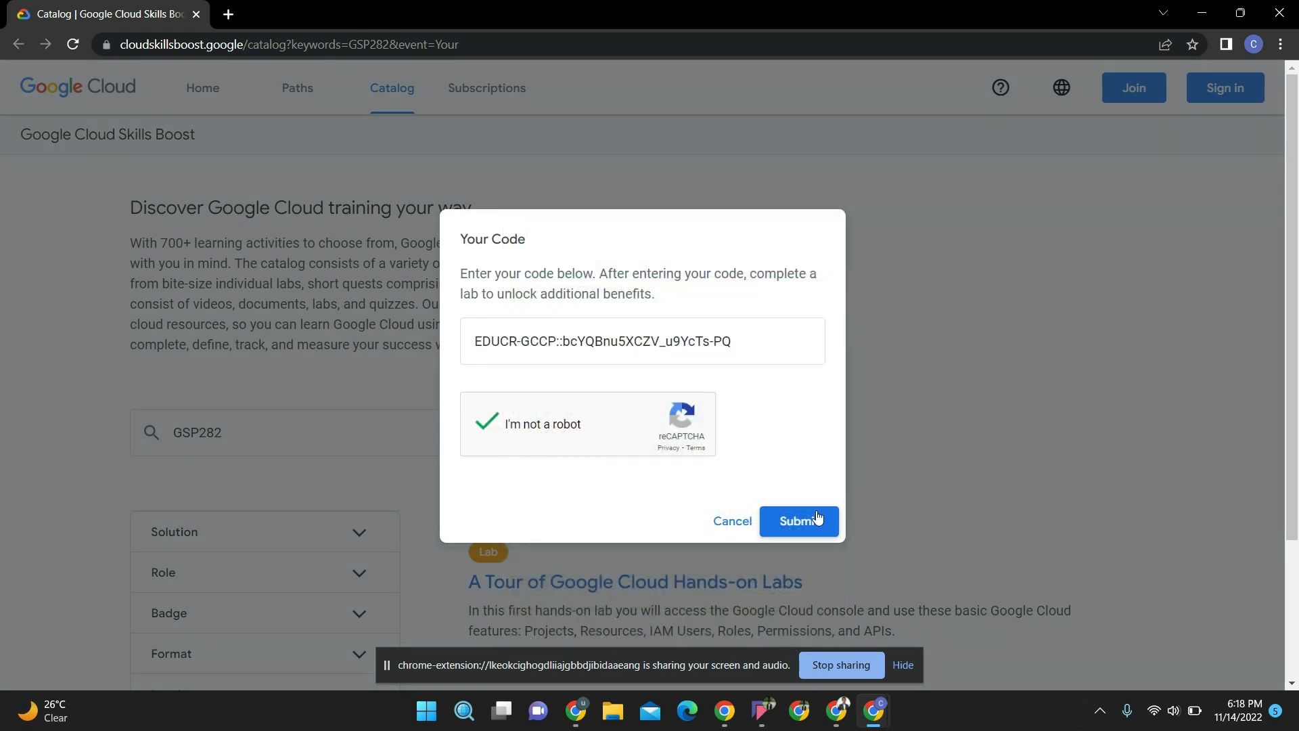
pyautogui.click(819, 517)
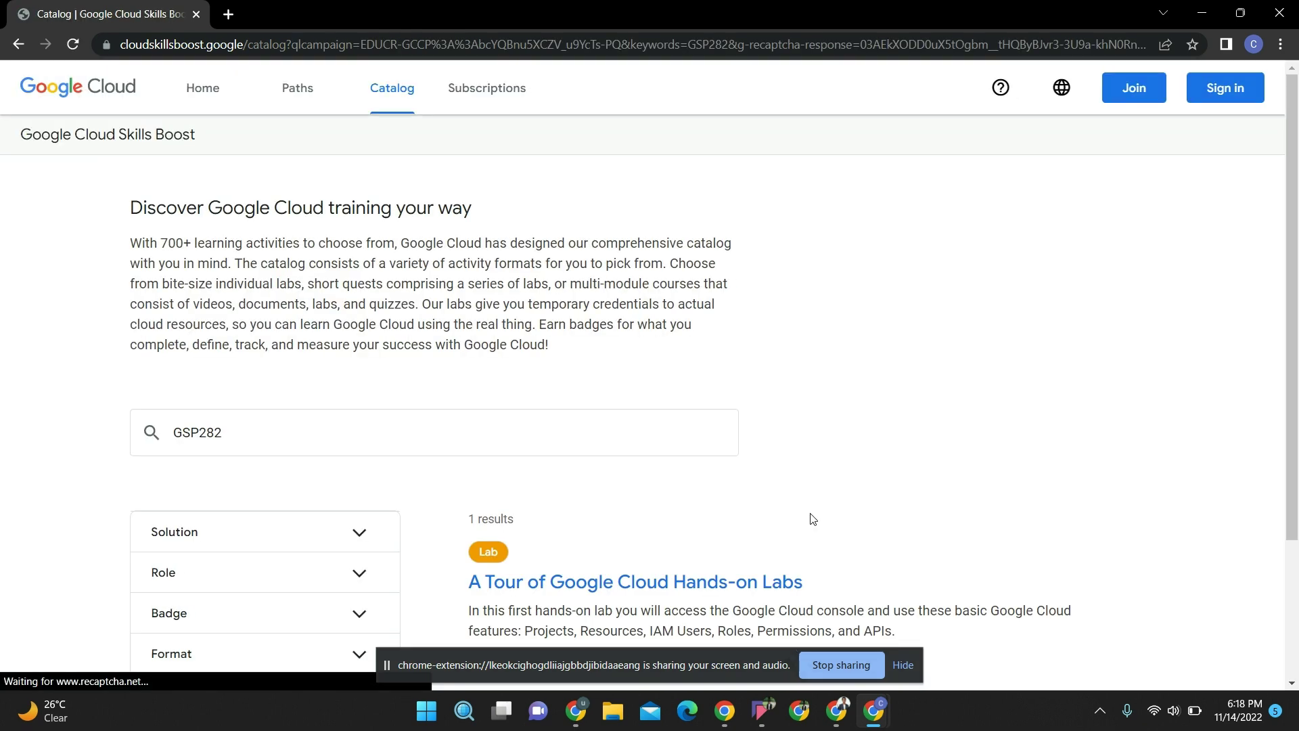
# Back out of account creation and sign in to Skills Boost with the Google account
pyautogui.scroll(-1, 701, 425)
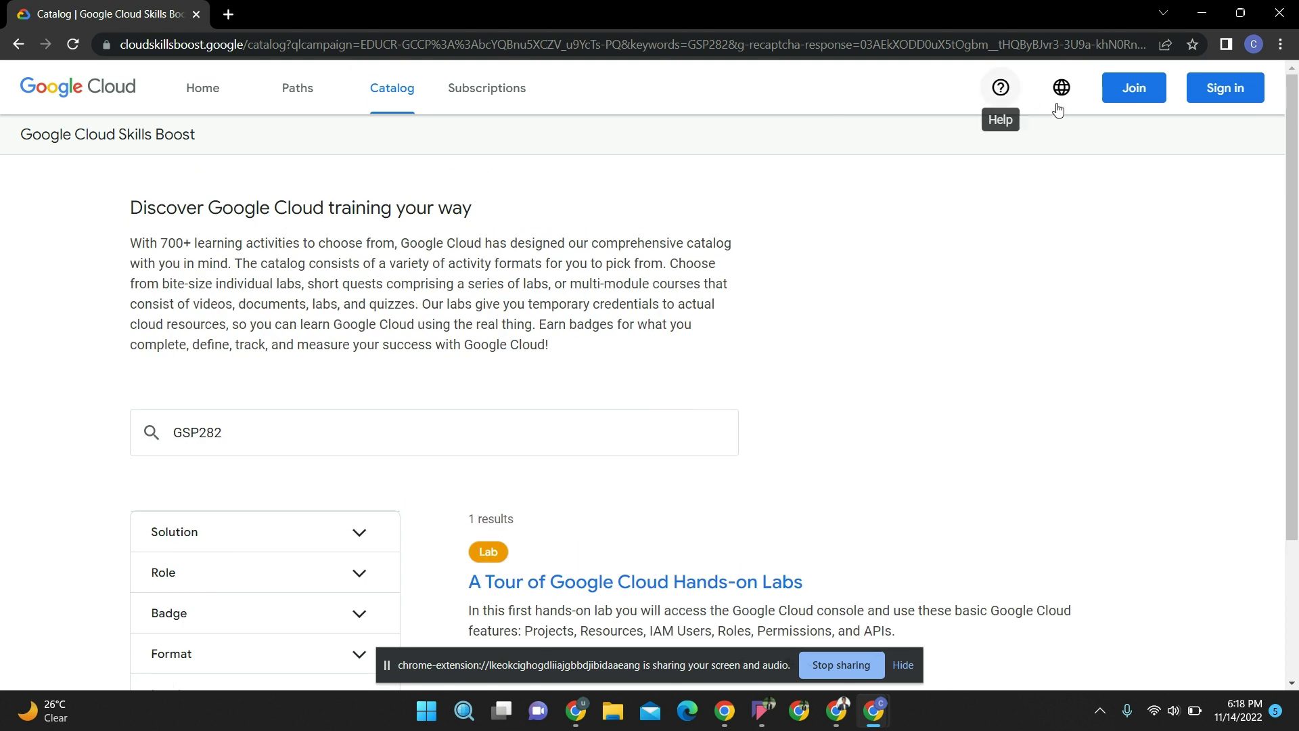
pyautogui.click(1121, 101)
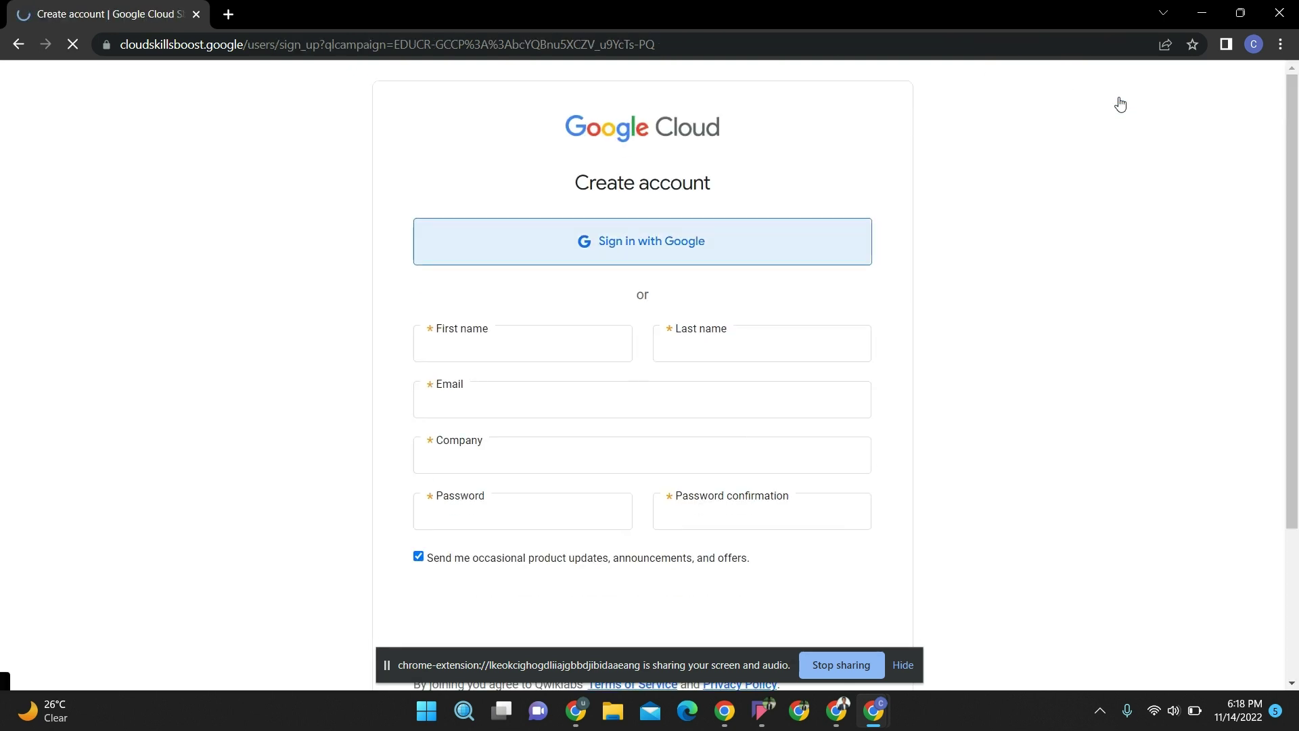
pyautogui.click(17, 44)
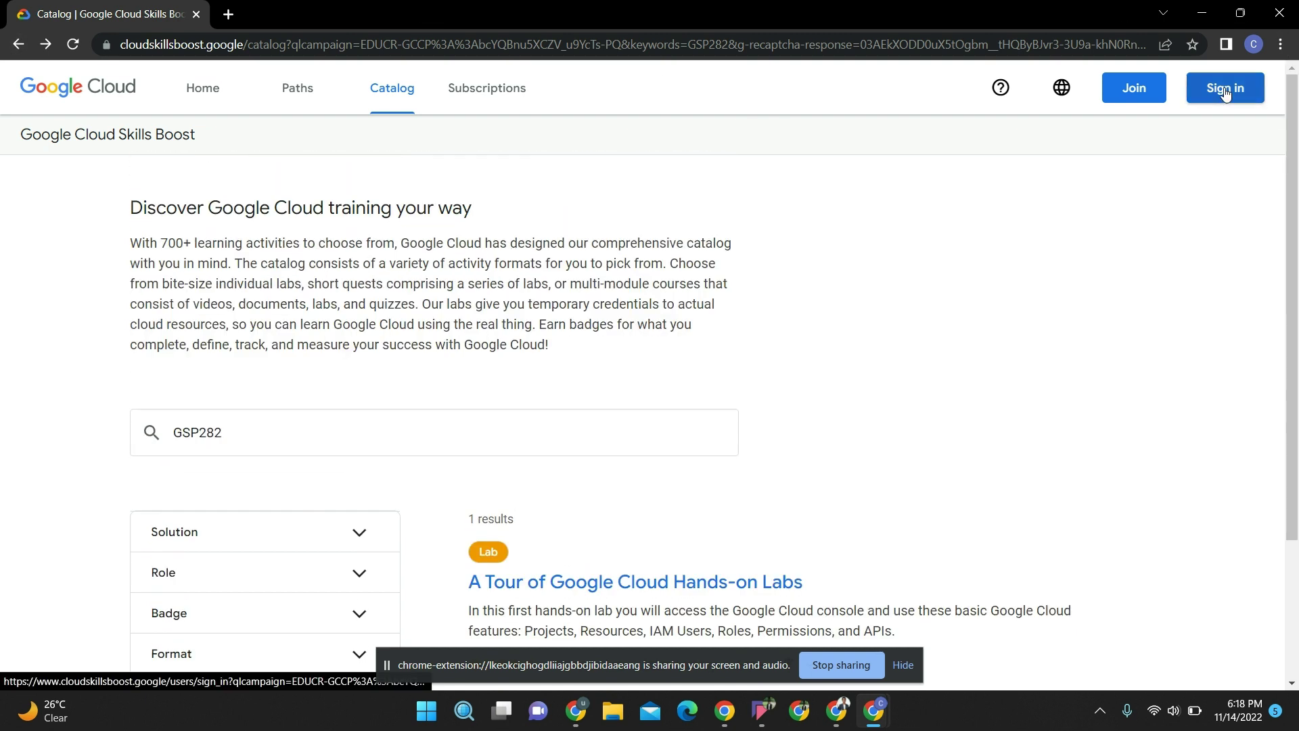
pyautogui.click(1225, 87)
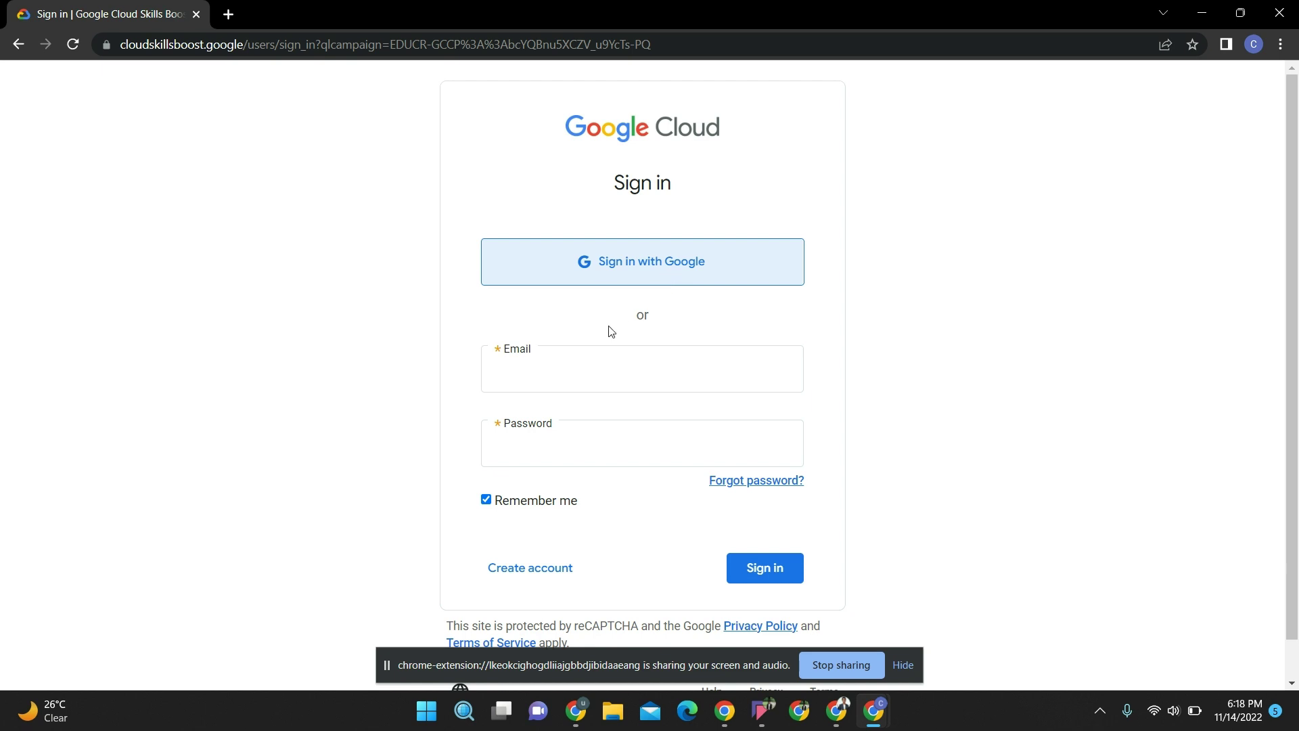
pyautogui.click(679, 276)
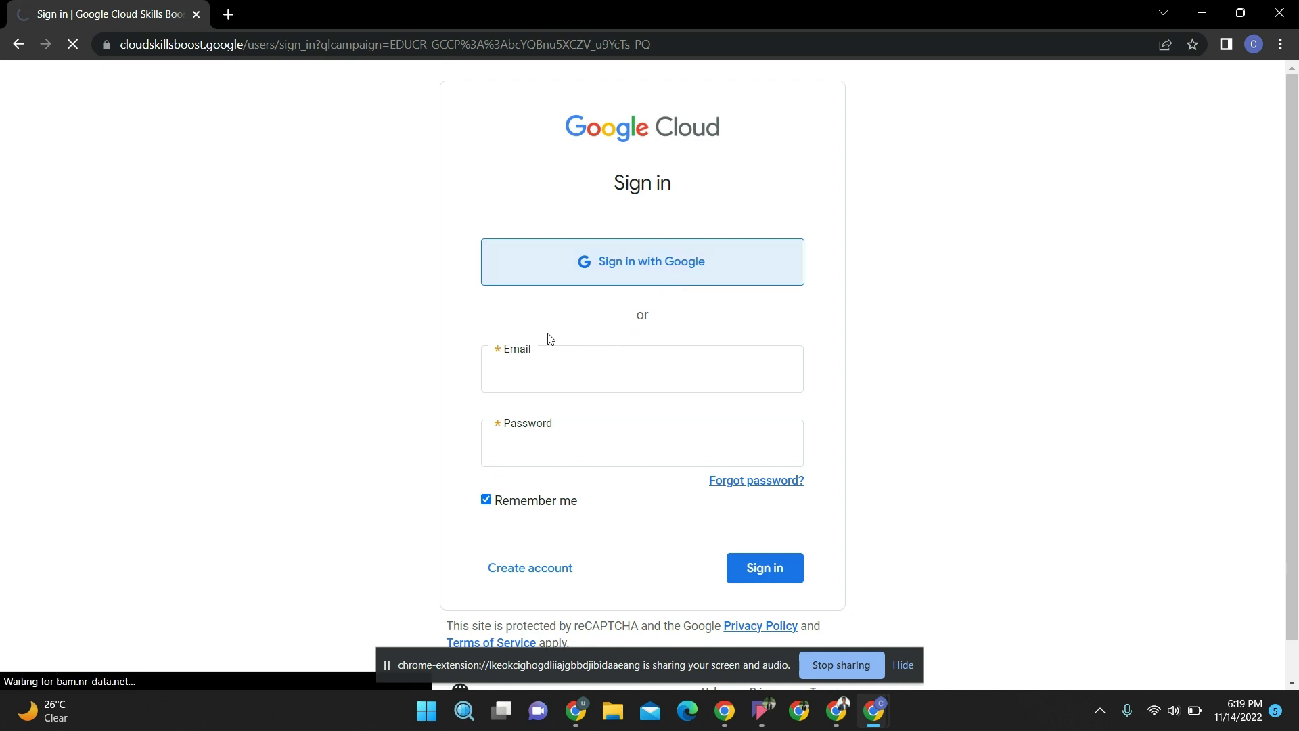
pyautogui.click(580, 281)
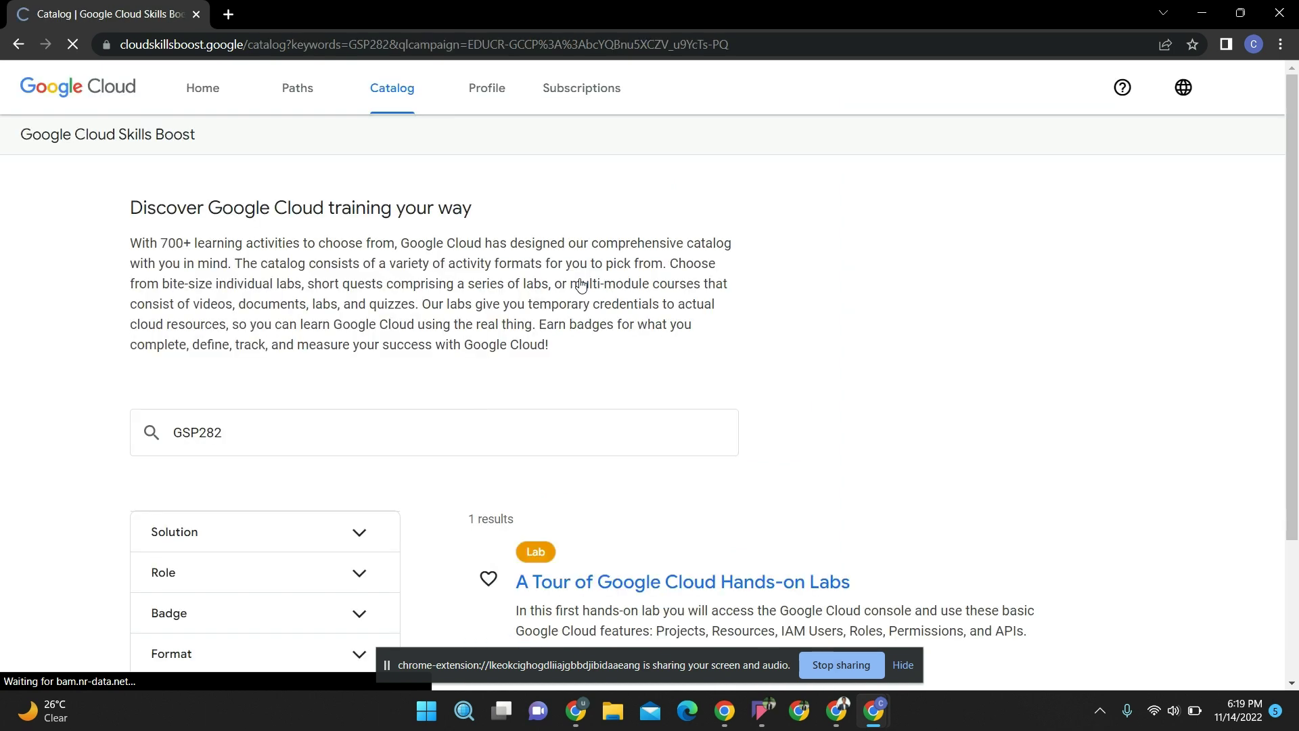
# Check the signed-in account's credits in the avatar menu on the GSP282 results page
pyautogui.scroll(-3, 826, 250)
pyautogui.scroll(3, 826, 250)
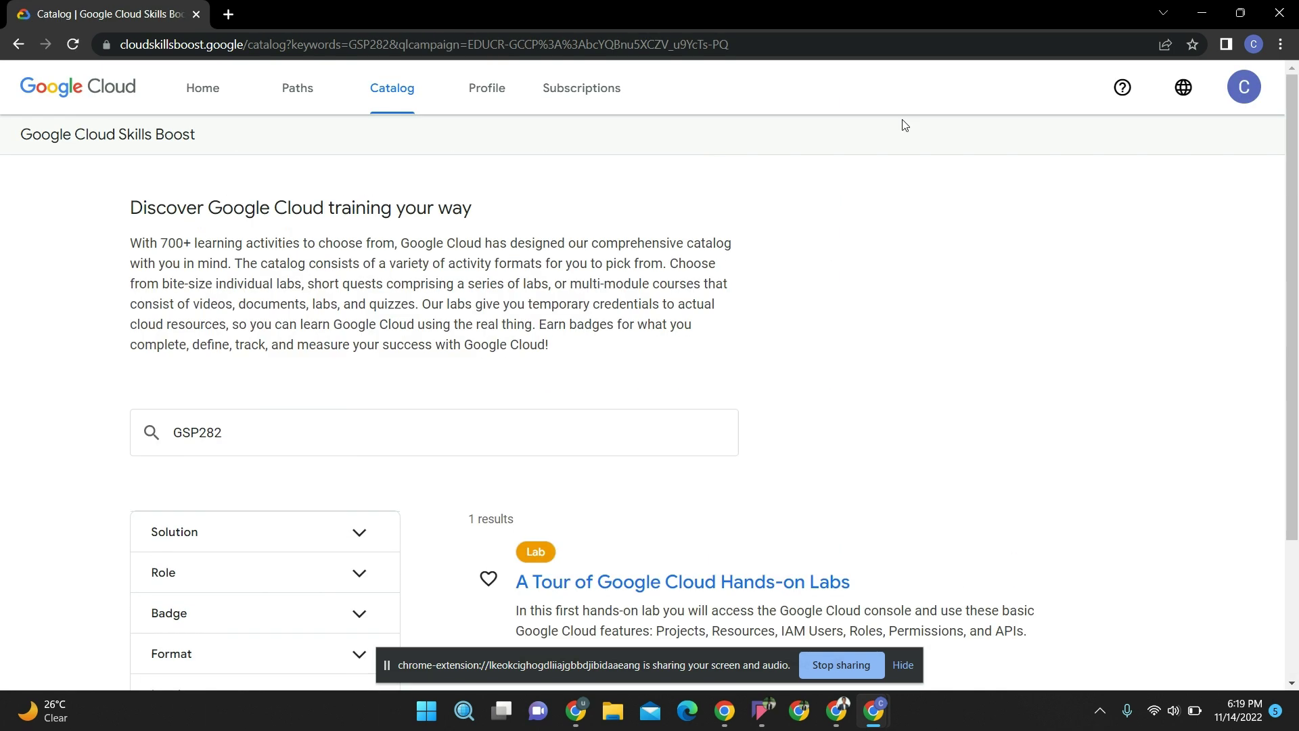
pyautogui.click(1245, 88)
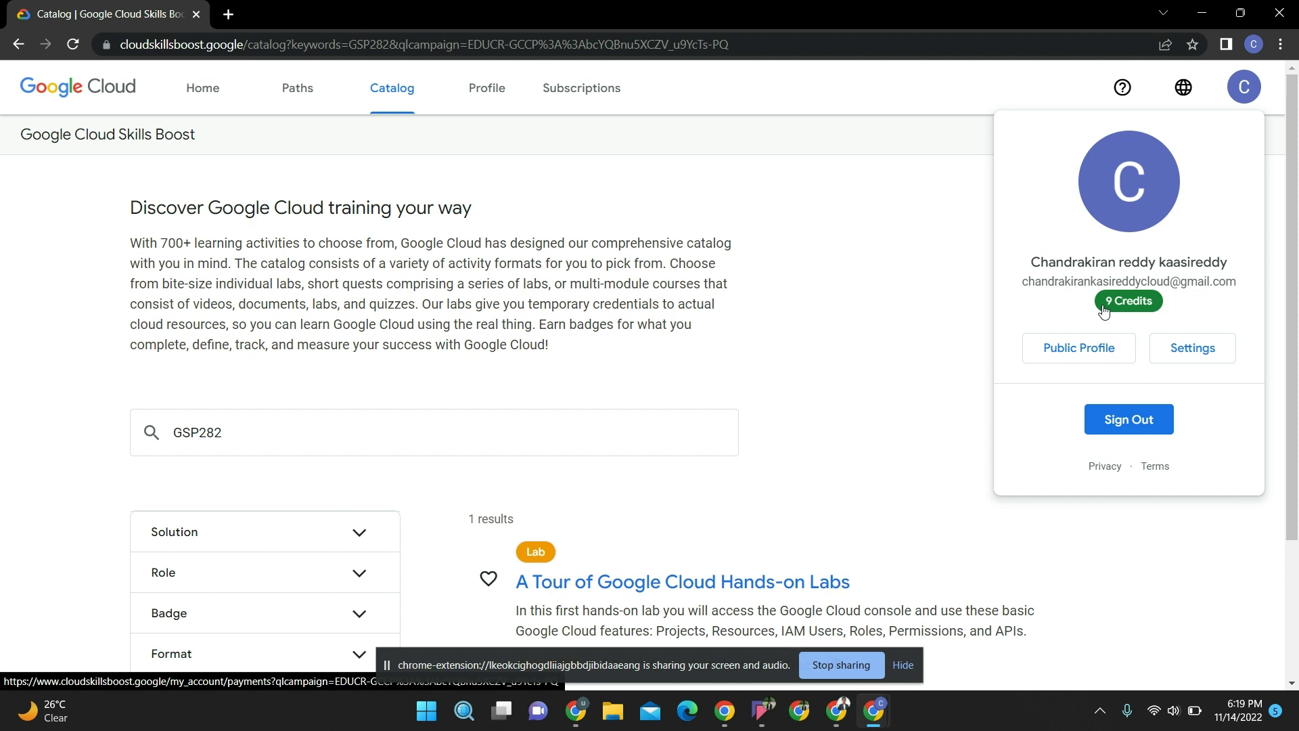
pyautogui.click(913, 336)
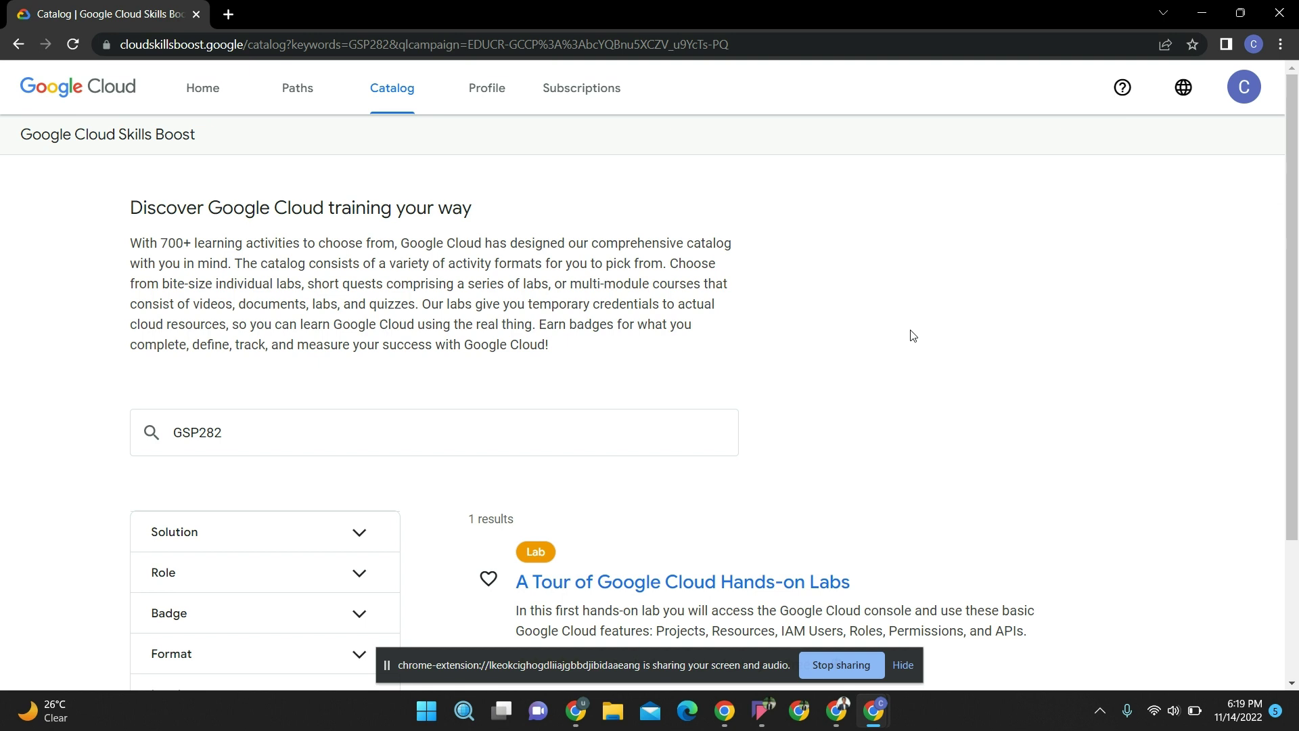
pyautogui.scroll(-1, 913, 335)
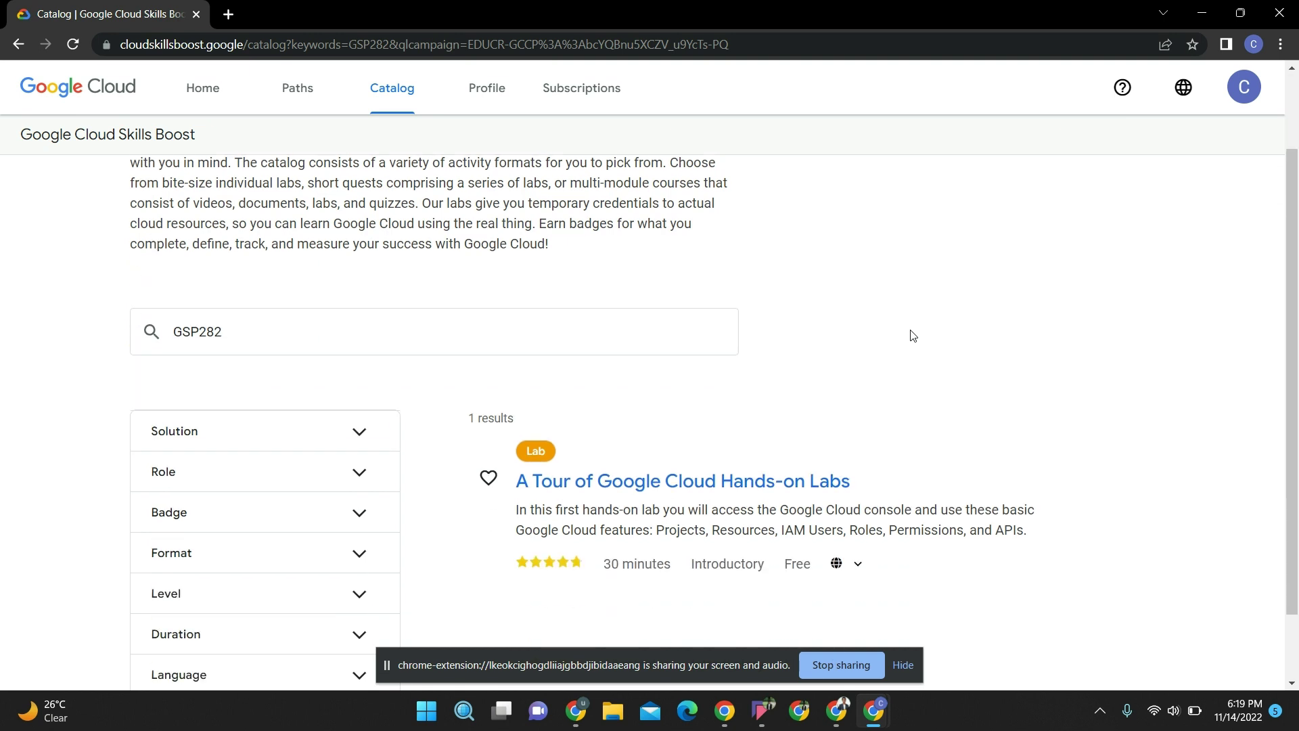
pyautogui.scroll(1, 601, 384)
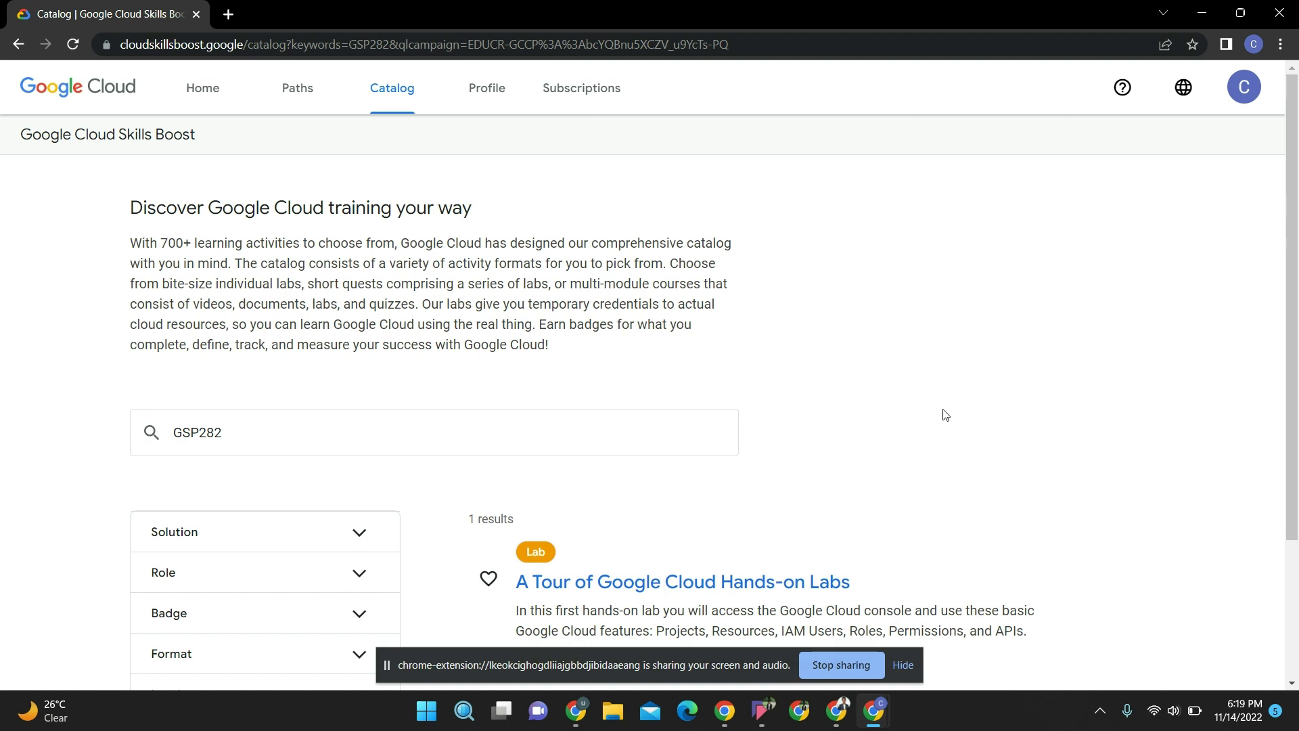
pyautogui.moveTo(887, 718)
pyautogui.scroll(-1, 907, 444)
pyautogui.scroll(1, 907, 445)
pyautogui.click(1244, 87)
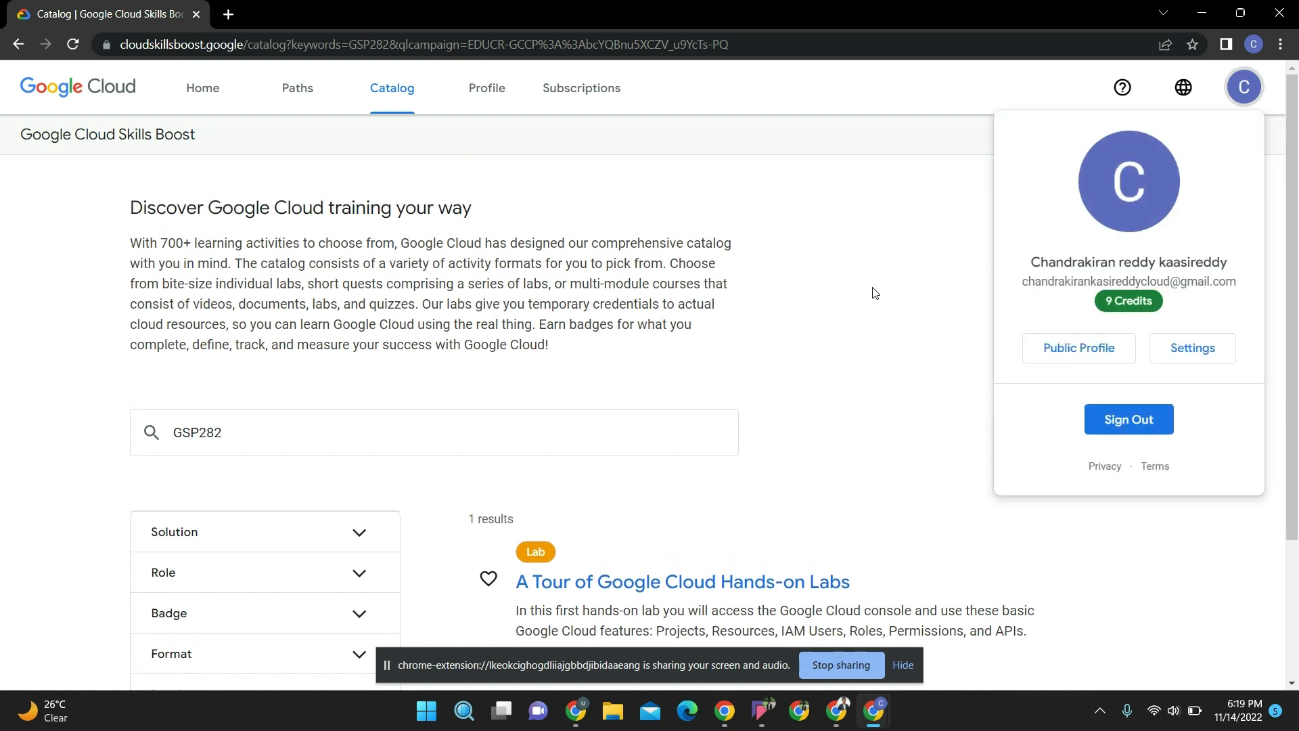
pyautogui.scroll(-2, 871, 293)
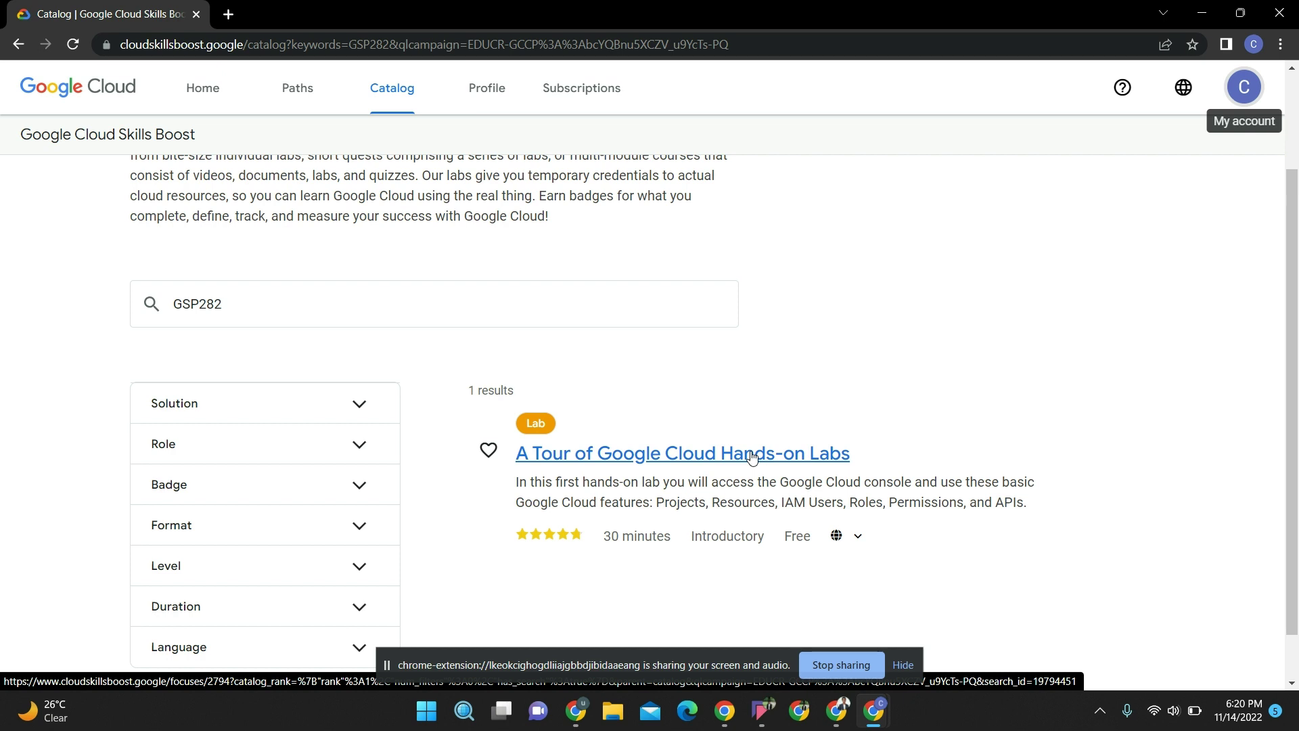
pyautogui.click(753, 457)
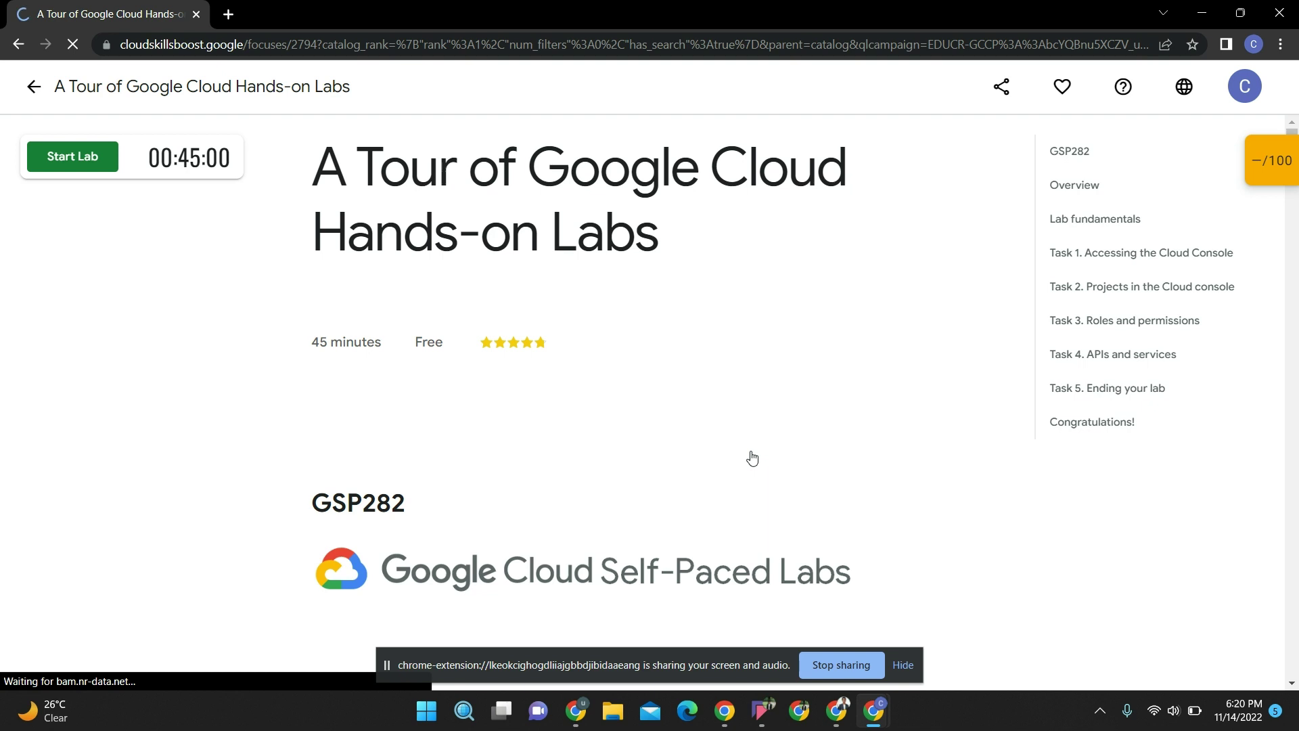
pyautogui.scroll(-20, 753, 457)
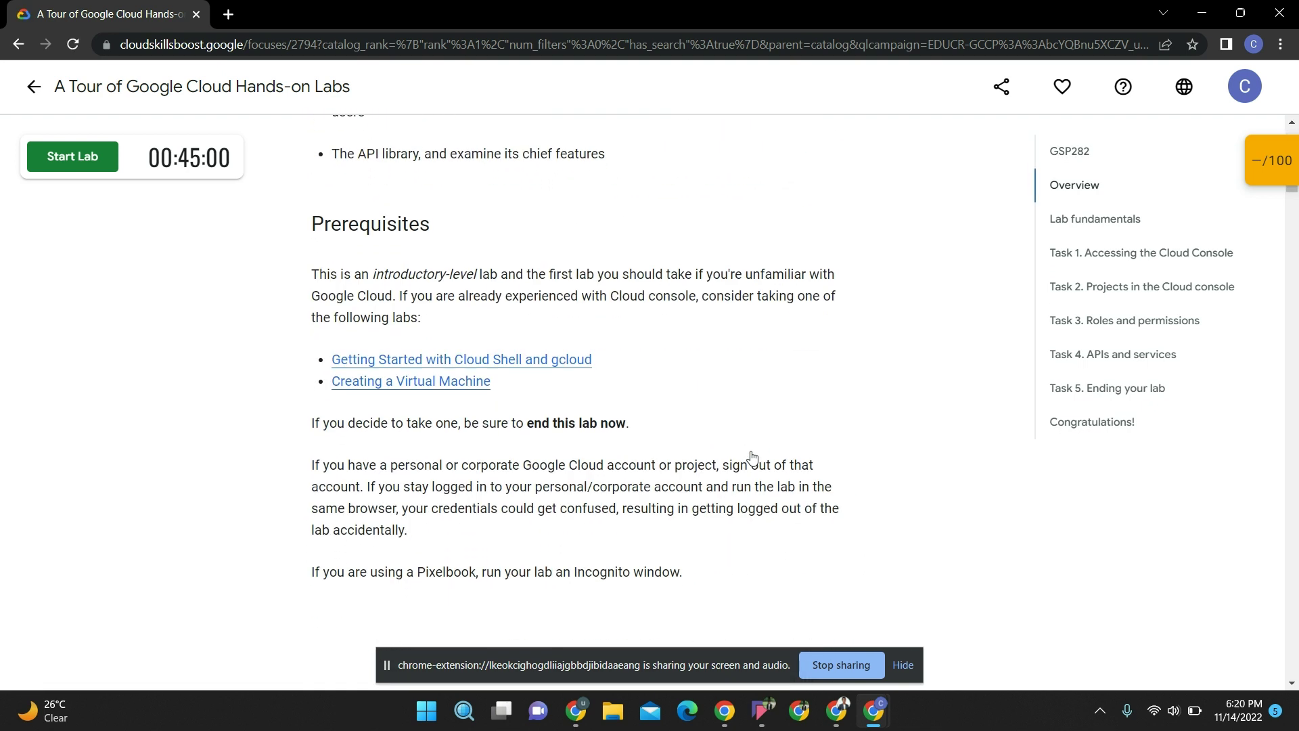
pyautogui.scroll(-14, 753, 458)
pyautogui.scroll(7, 752, 458)
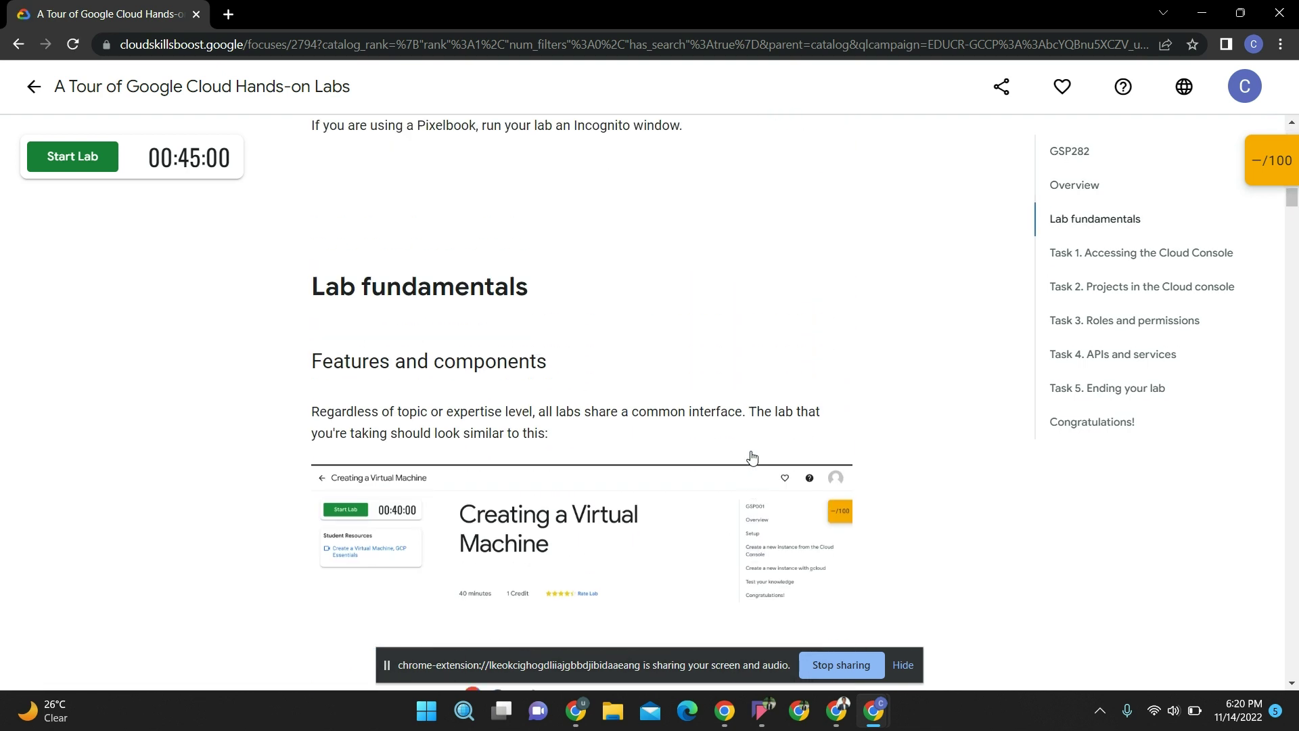
pyautogui.scroll(10, 752, 458)
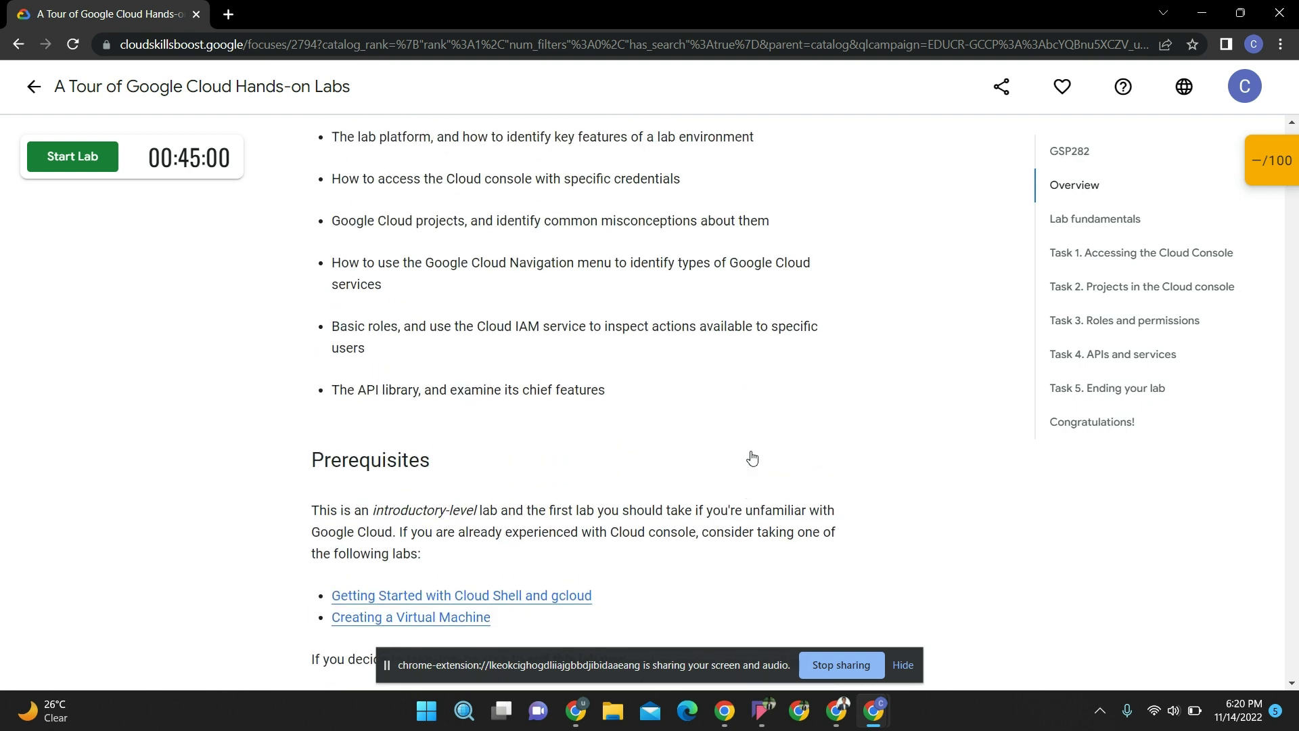
pyautogui.scroll(6, 753, 458)
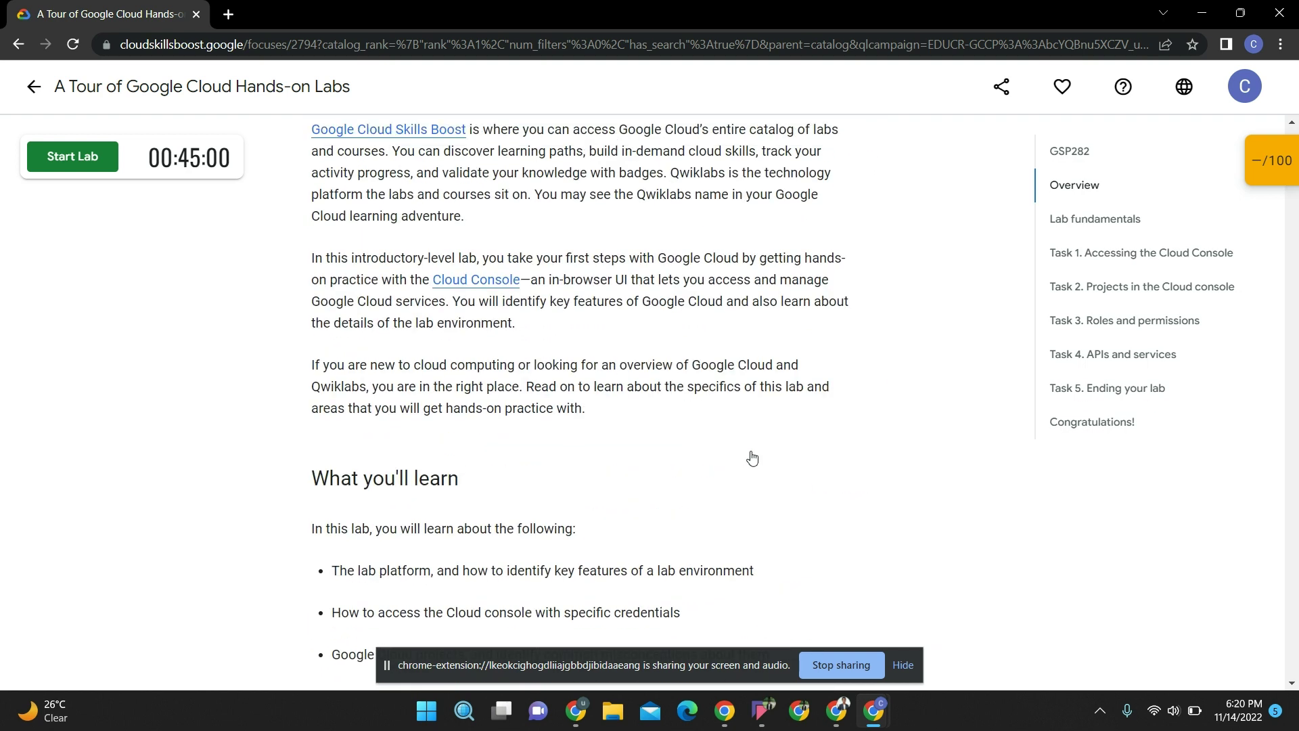
pyautogui.scroll(6, 752, 458)
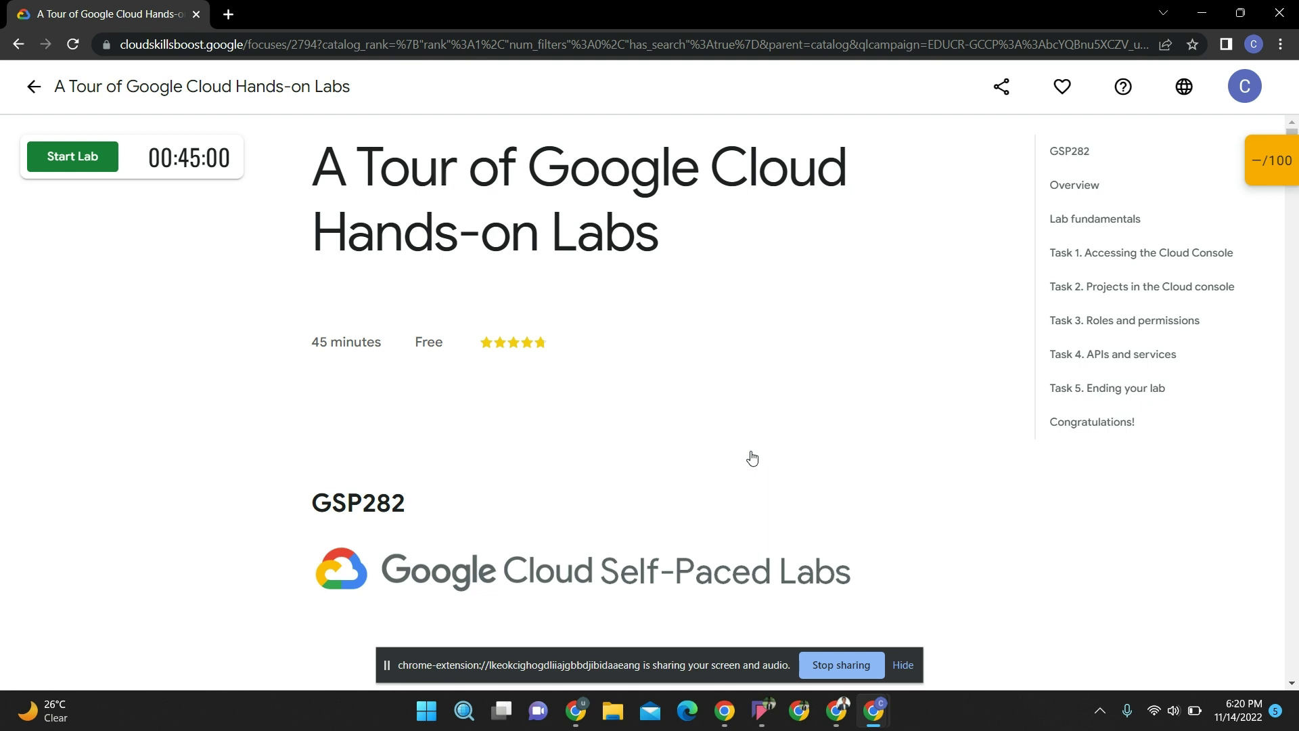
pyautogui.scroll(-1, 753, 458)
pyautogui.scroll(1, 753, 457)
pyautogui.scroll(-6, 753, 458)
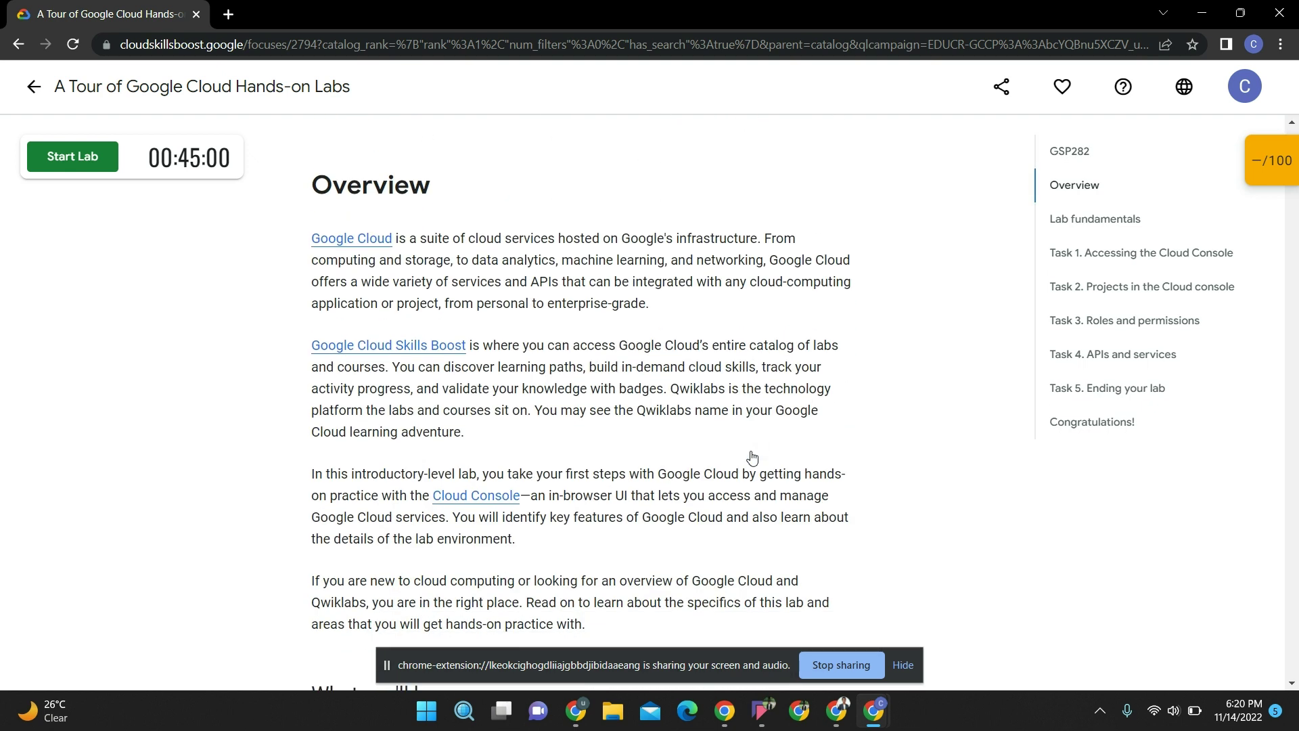
pyautogui.scroll(-14, 752, 458)
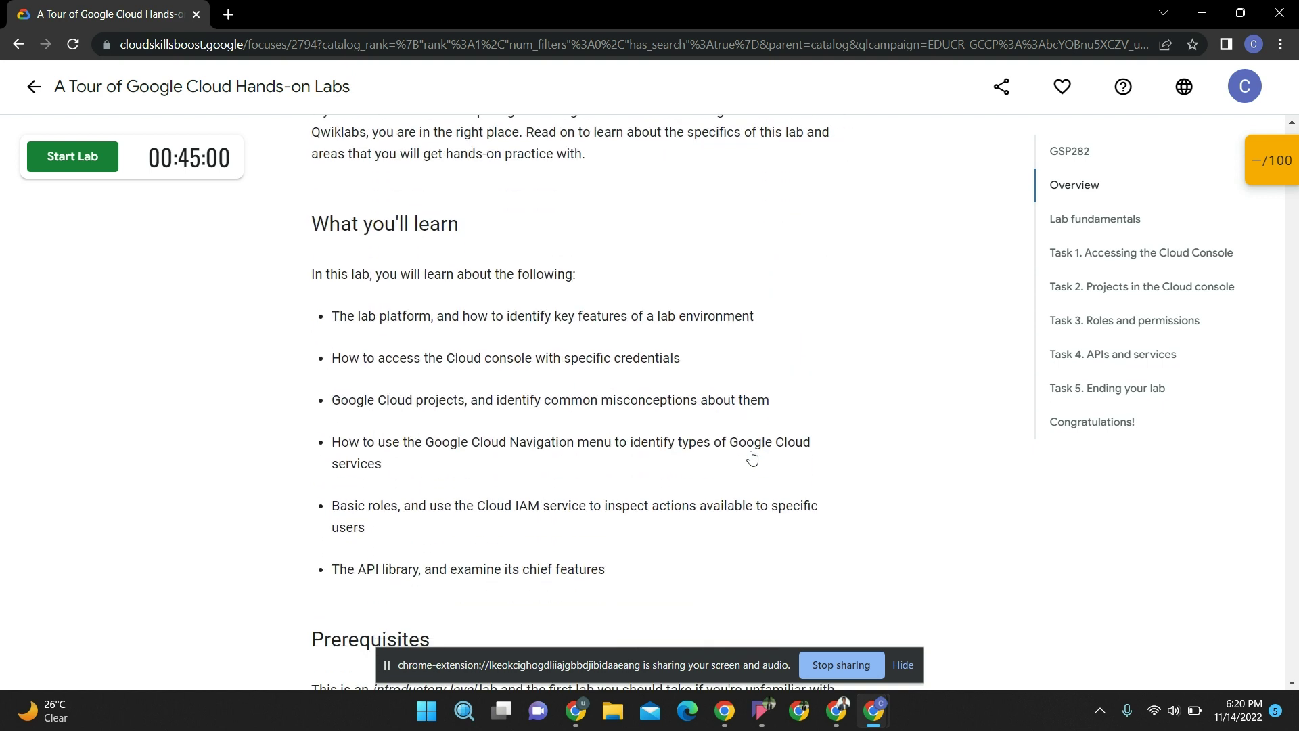
pyautogui.scroll(-20, 753, 458)
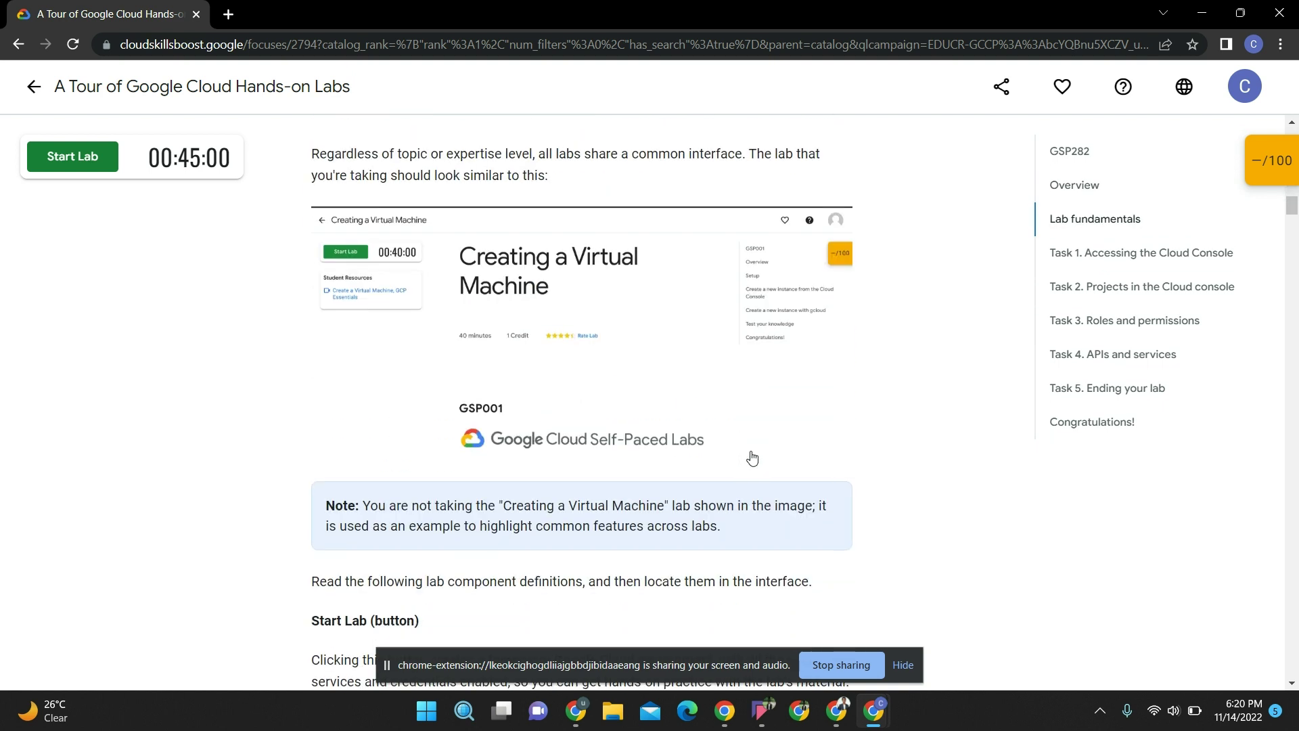
pyautogui.scroll(-6, 752, 458)
pyautogui.scroll(1, 753, 457)
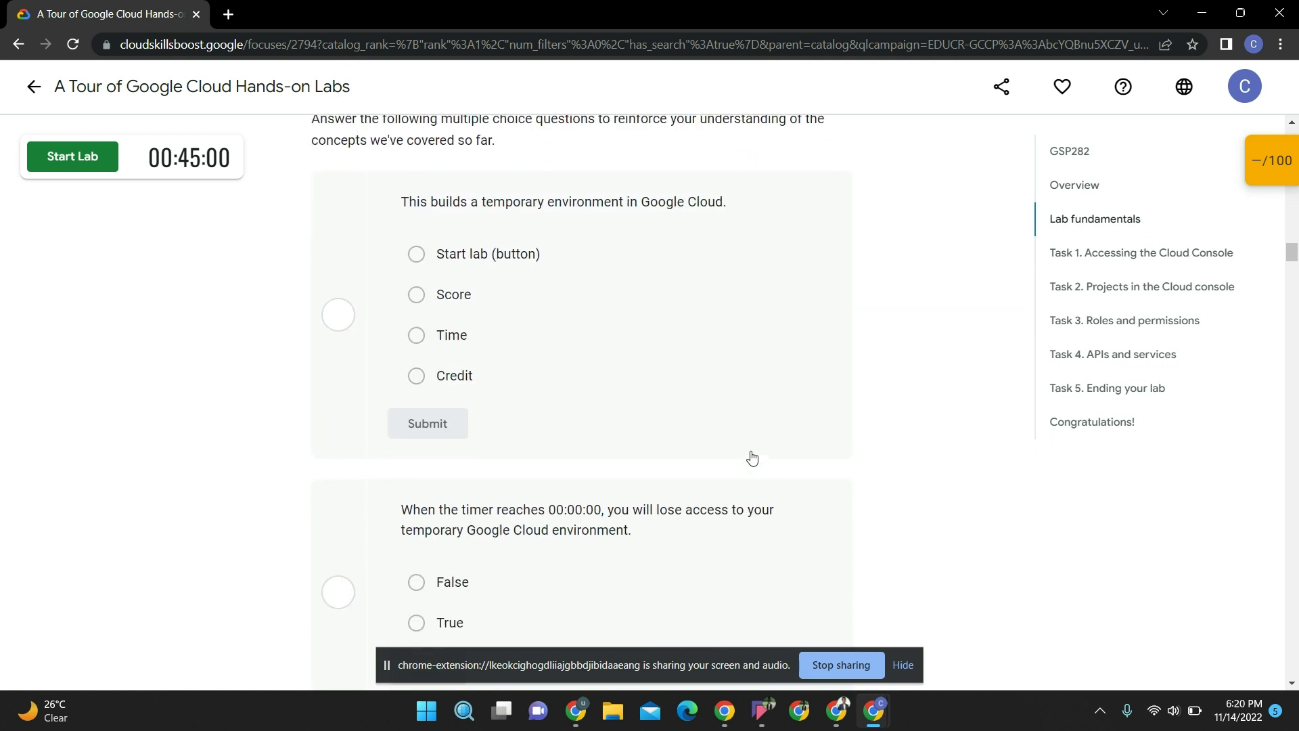
pyautogui.scroll(-4, 753, 458)
pyautogui.scroll(10, 752, 458)
pyautogui.scroll(1, 753, 457)
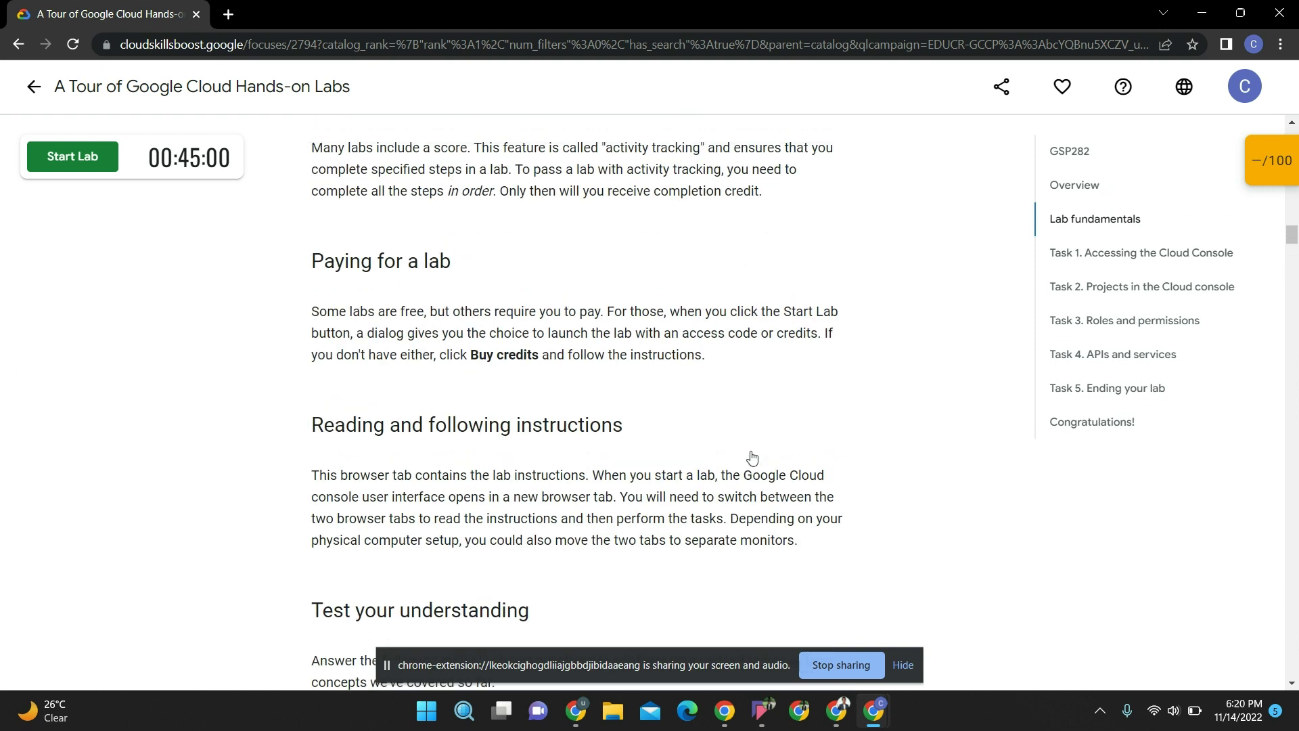
pyautogui.scroll(-11, 753, 457)
pyautogui.scroll(-3, 752, 457)
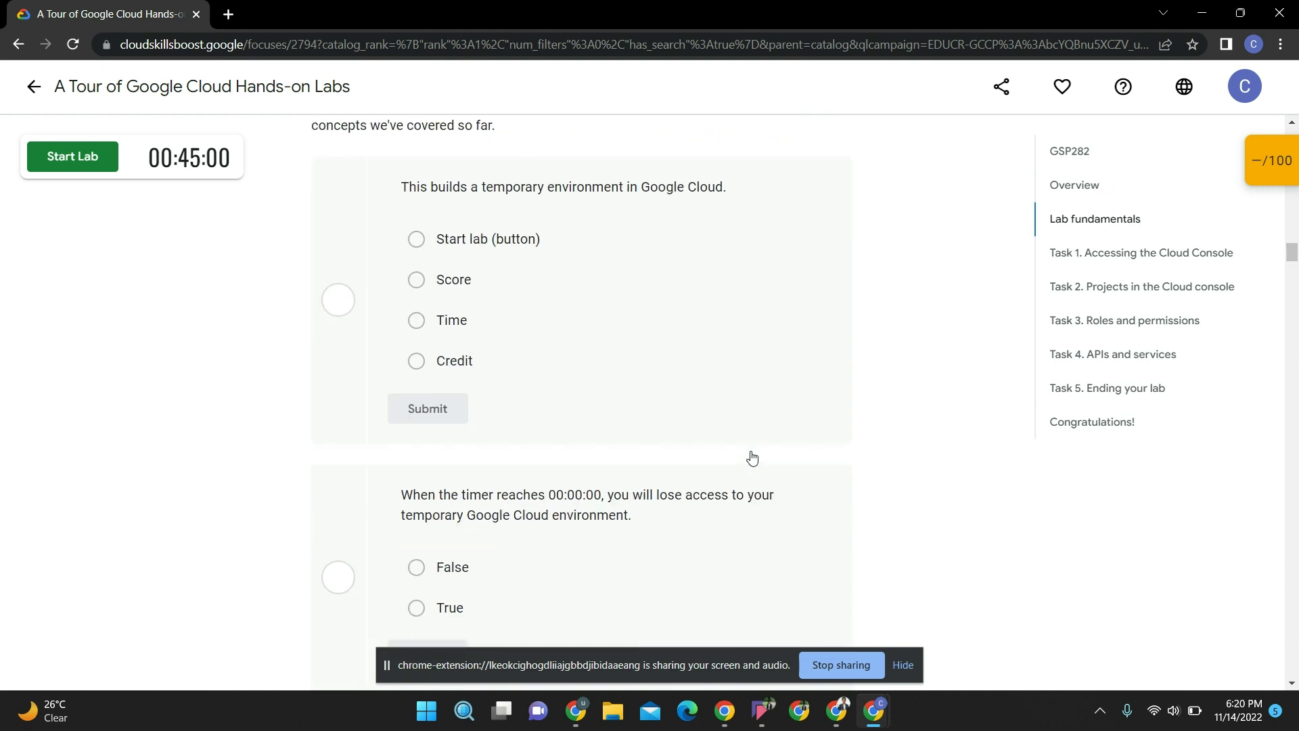
pyautogui.scroll(-13, 752, 457)
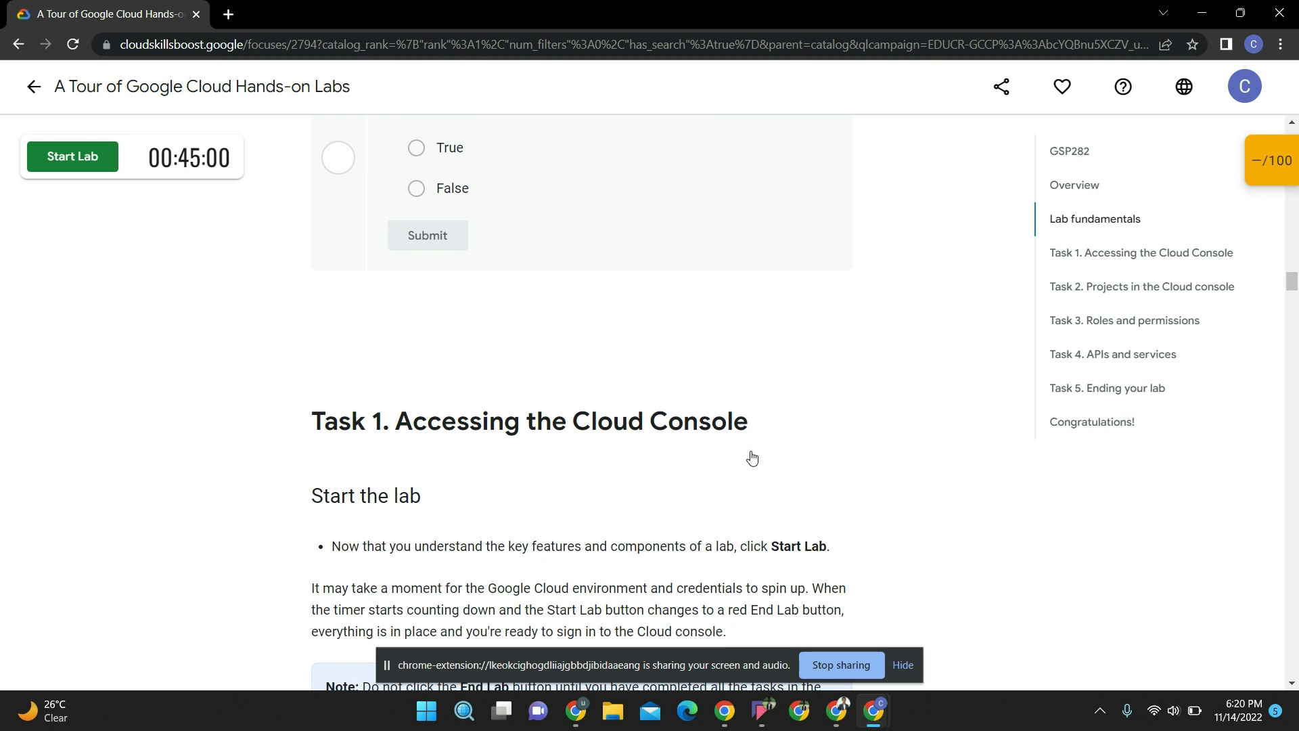
pyautogui.scroll(-2, 753, 457)
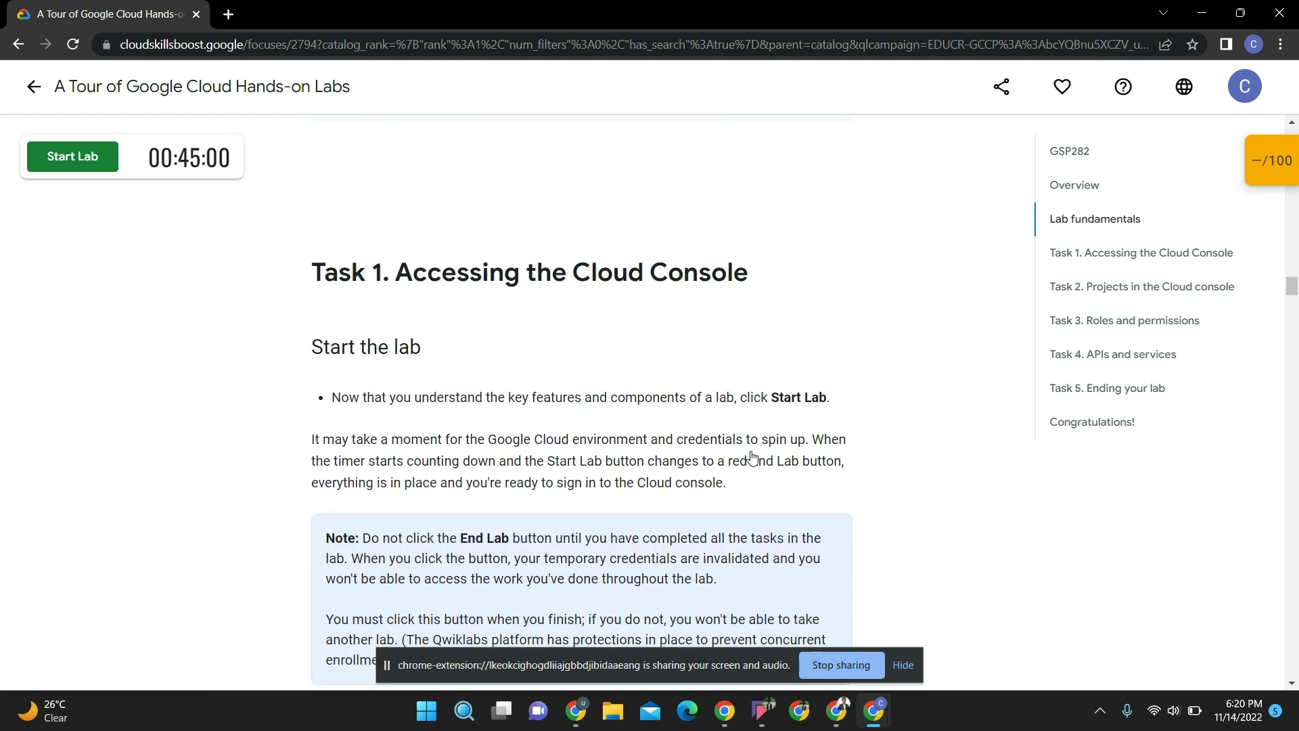
pyautogui.scroll(-12, 753, 457)
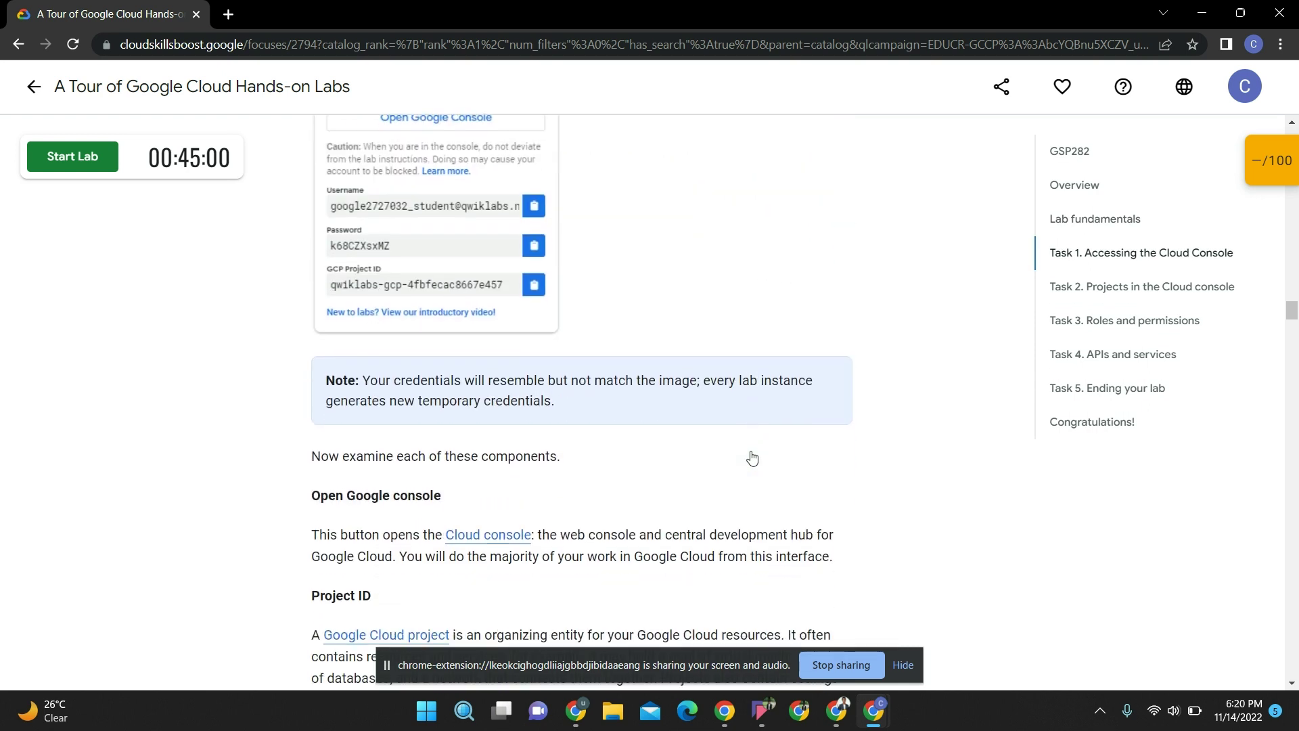
pyautogui.scroll(-15, 753, 458)
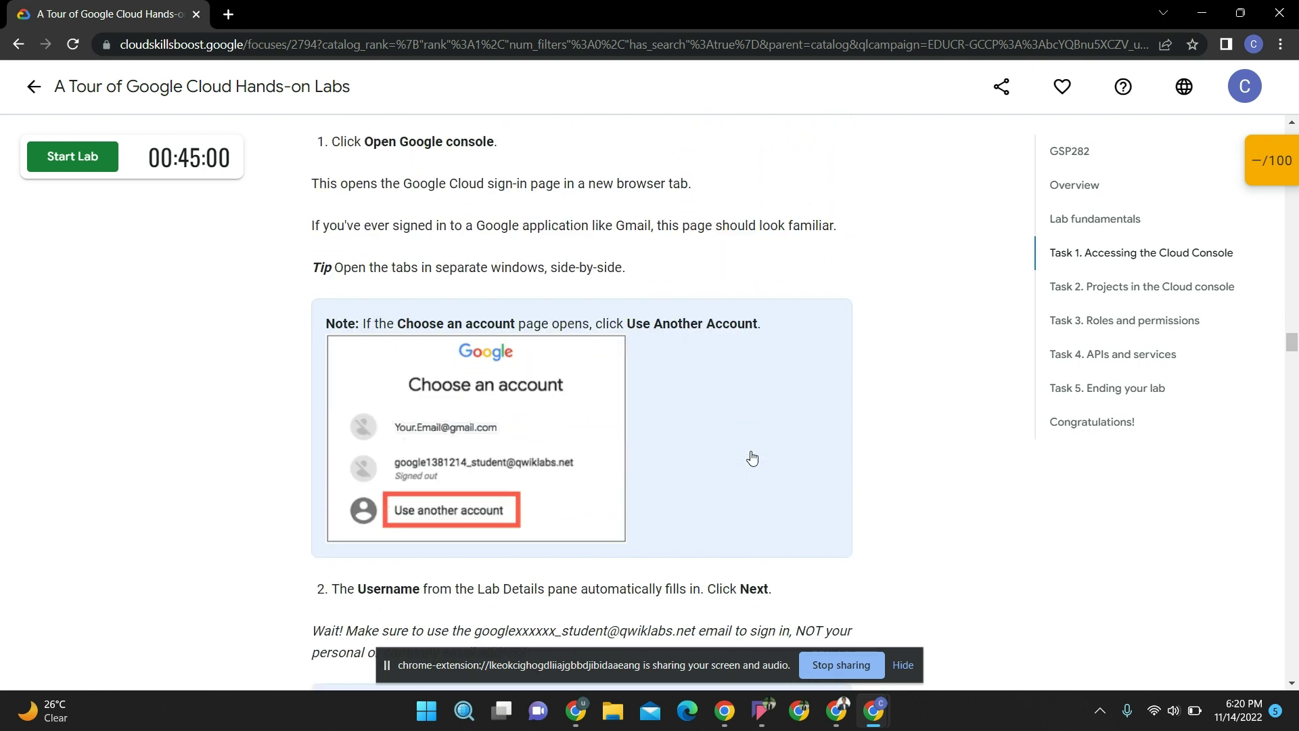
pyautogui.scroll(-20, 753, 457)
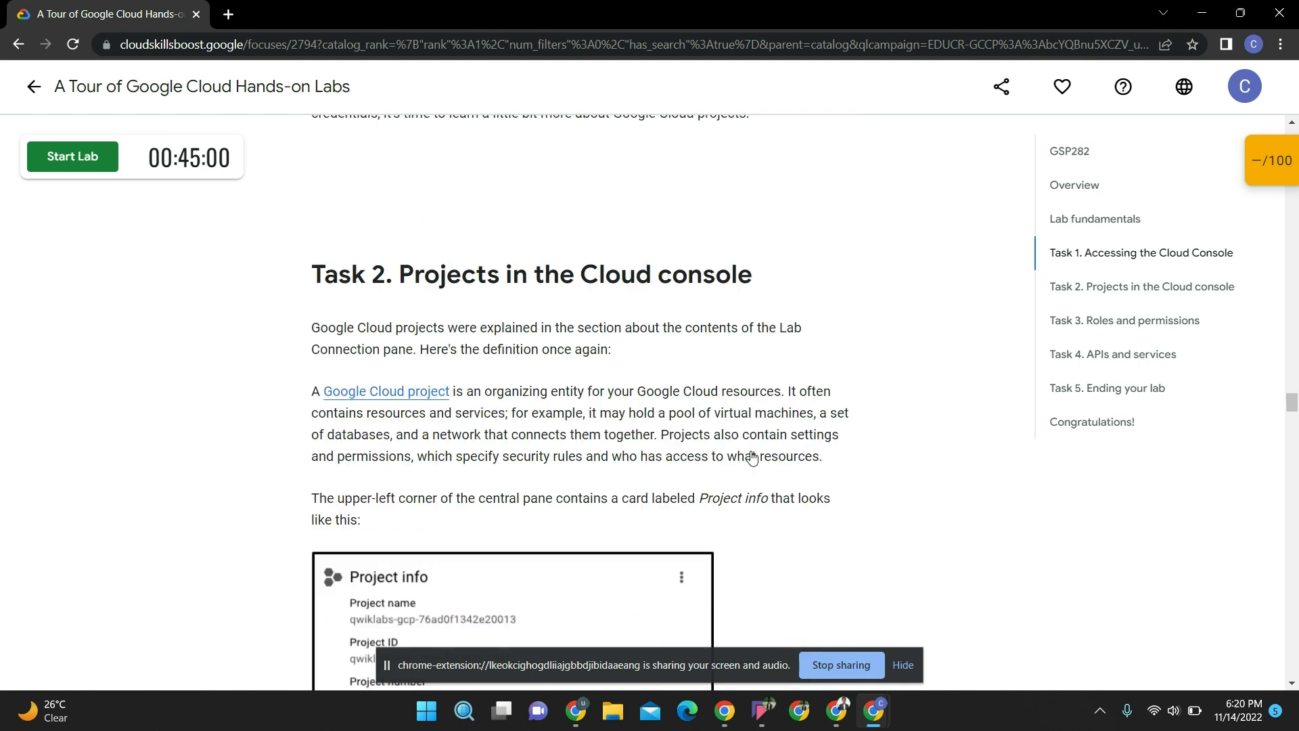
pyautogui.scroll(-20, 753, 458)
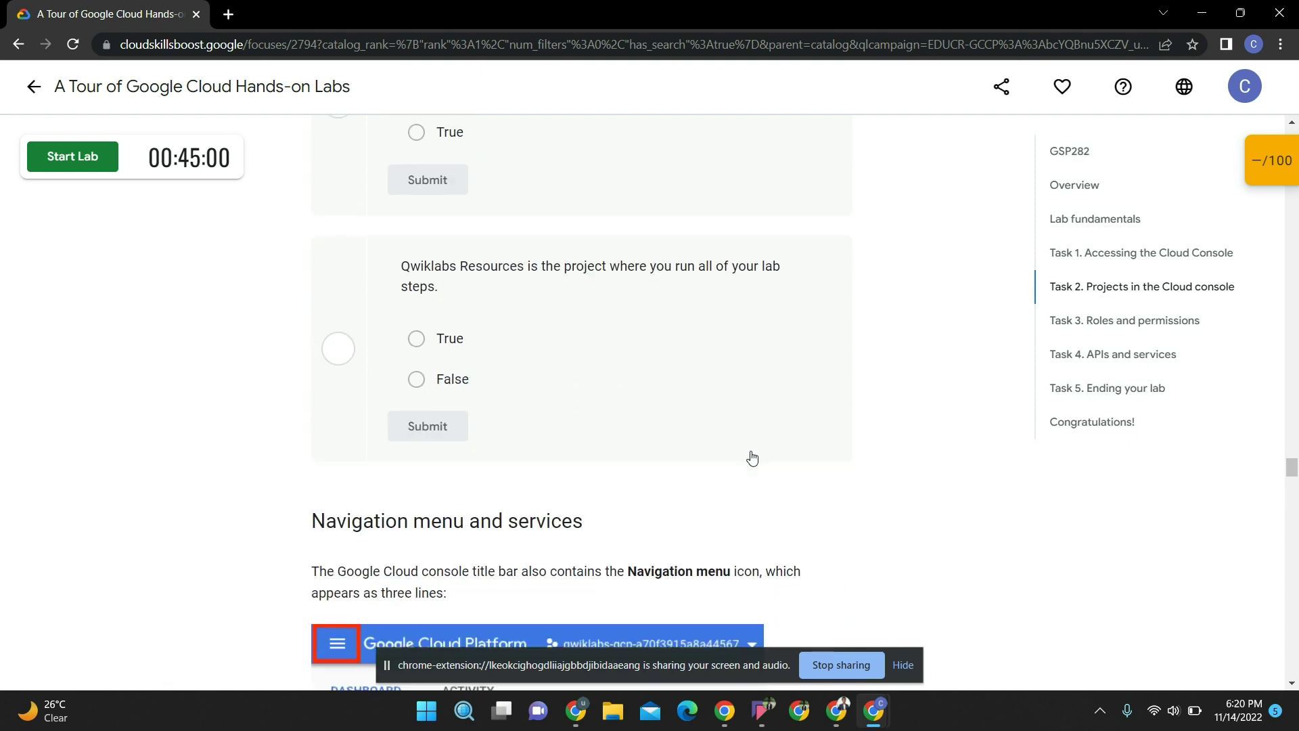
pyautogui.scroll(-20, 753, 457)
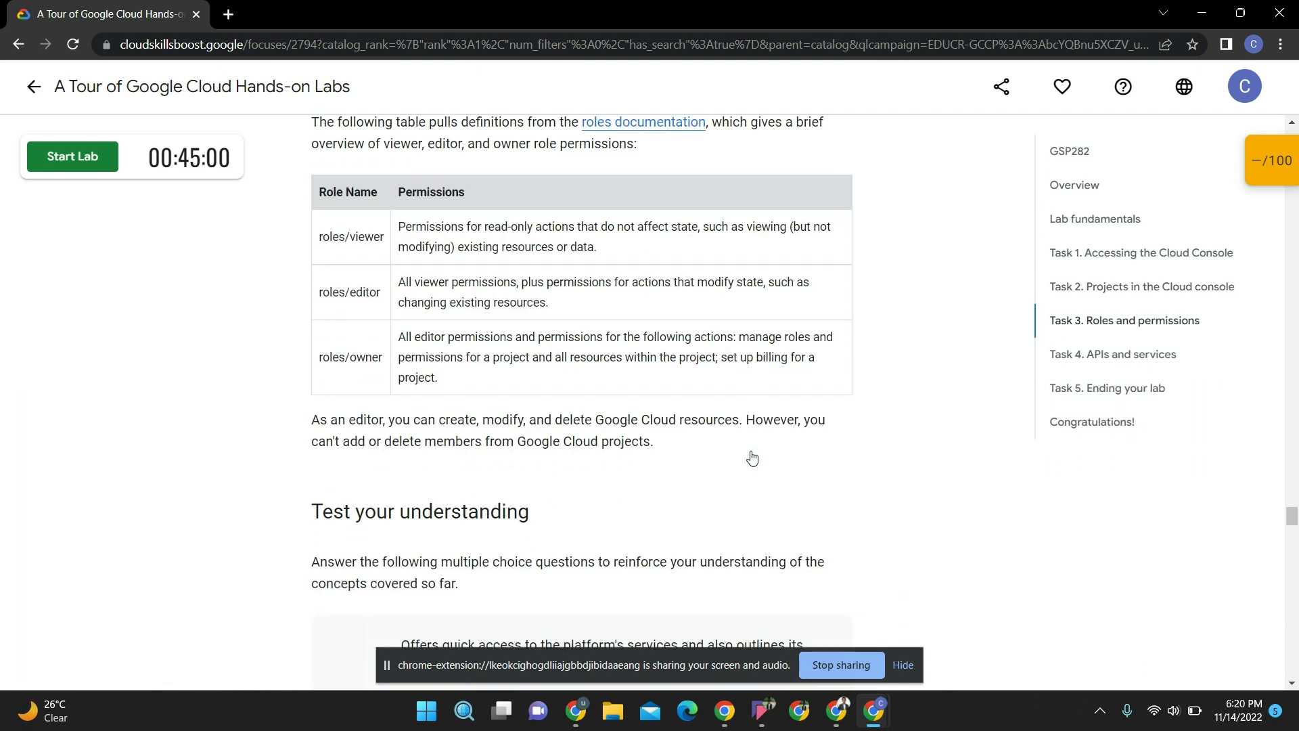
pyautogui.scroll(-20, 753, 458)
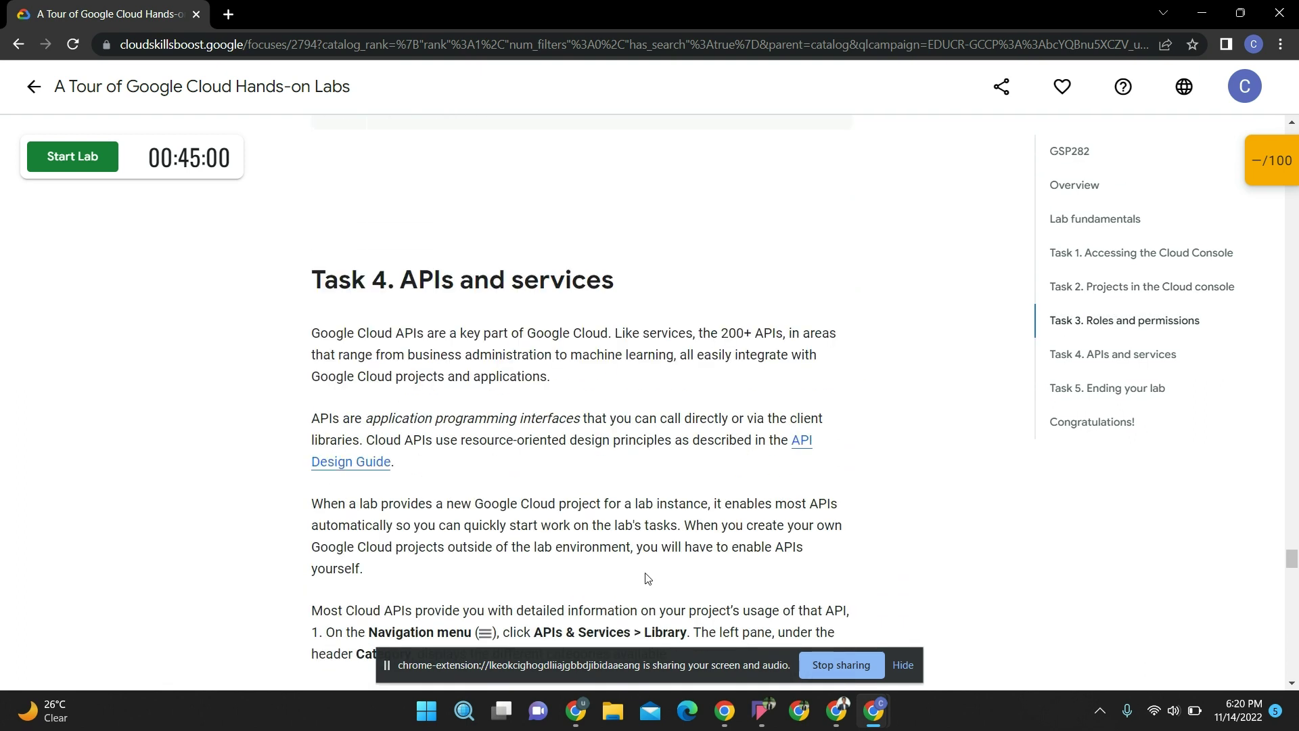
pyautogui.scroll(2, 646, 578)
pyautogui.scroll(-12, 646, 579)
pyautogui.scroll(5, 646, 579)
pyautogui.scroll(-4, 647, 578)
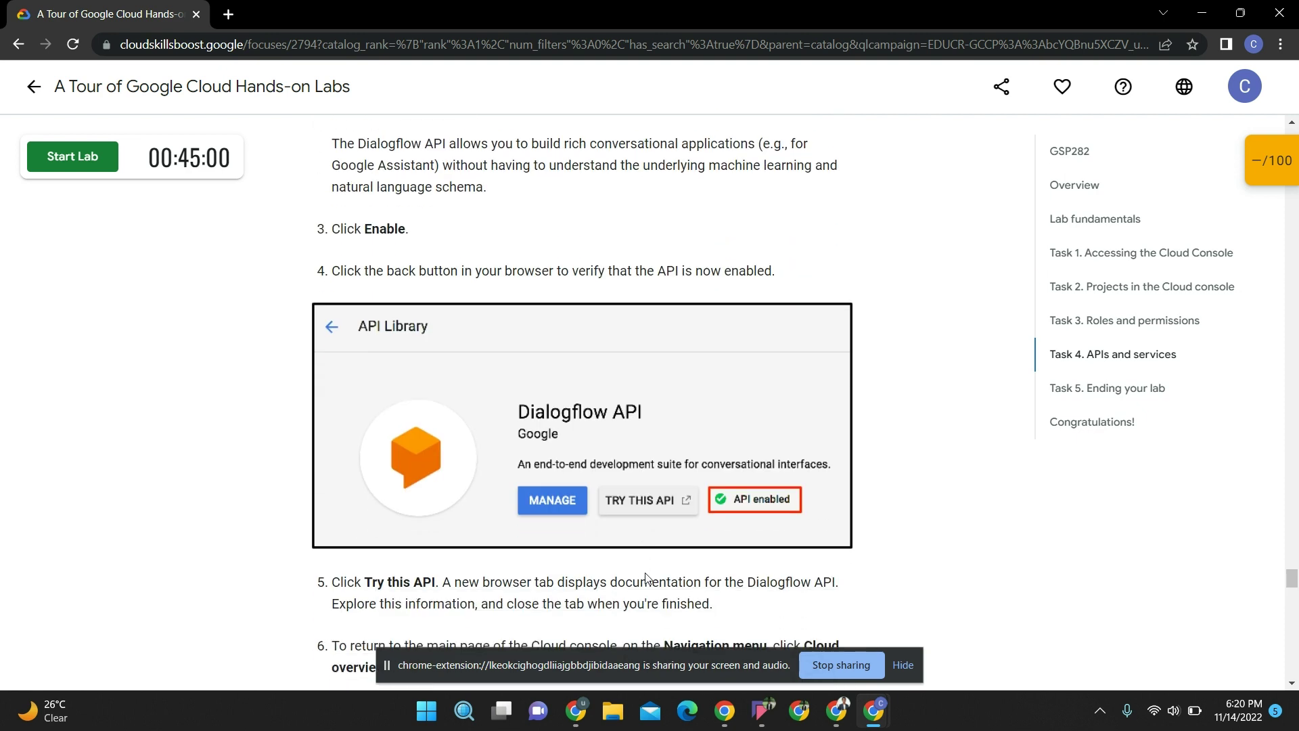
pyautogui.scroll(-10, 646, 578)
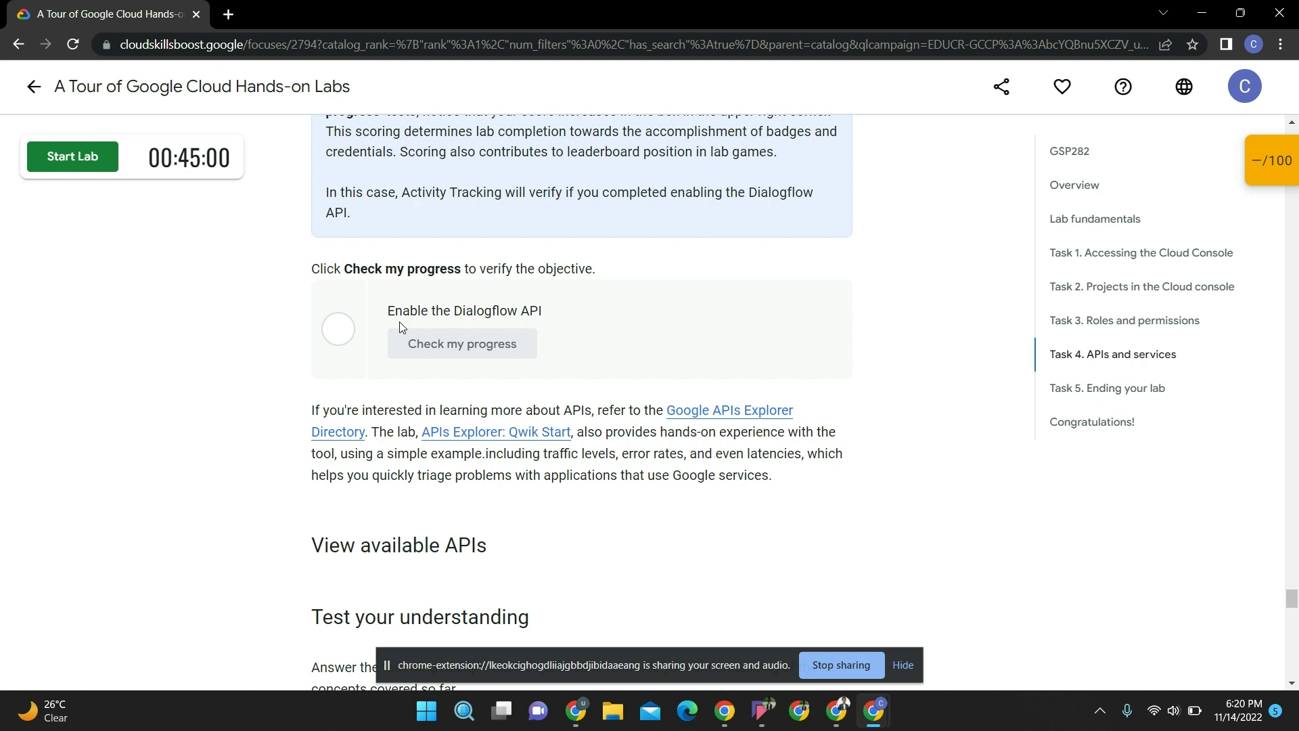
pyautogui.moveTo(397, 323); pyautogui.dragTo(477, 316)
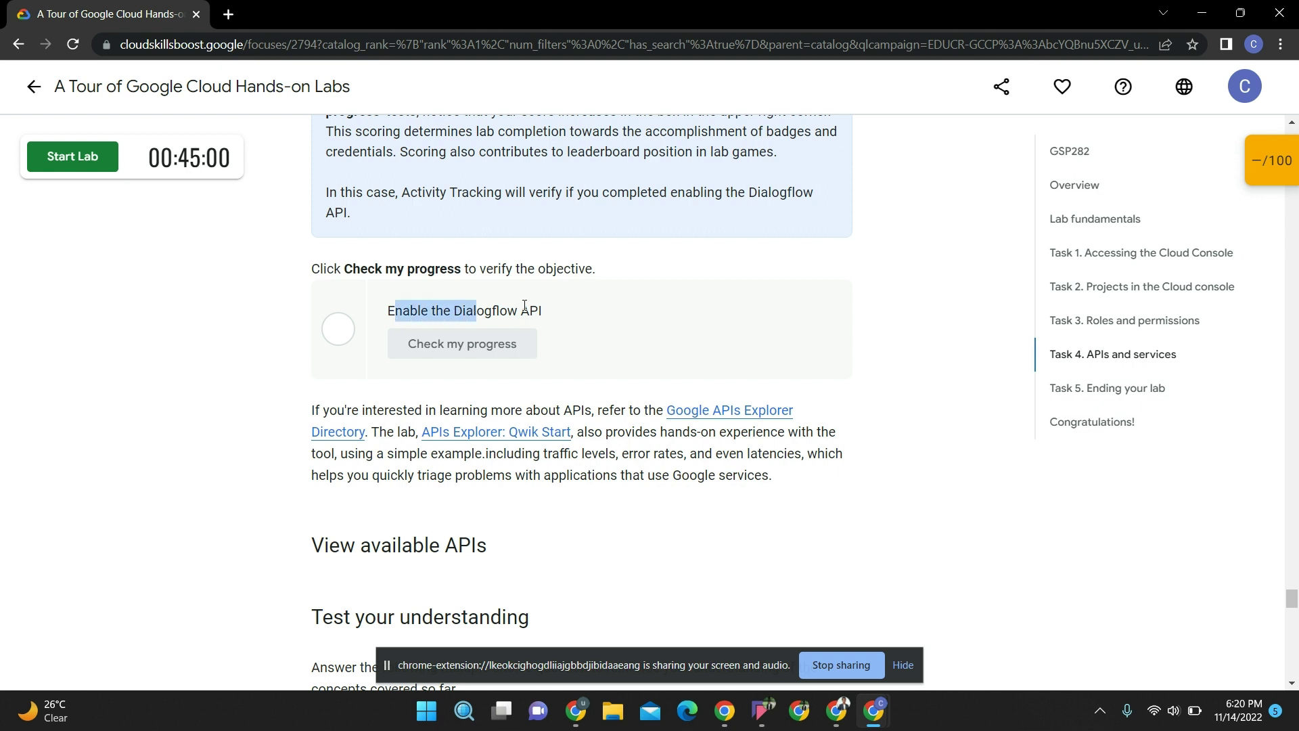
pyautogui.click(490, 343)
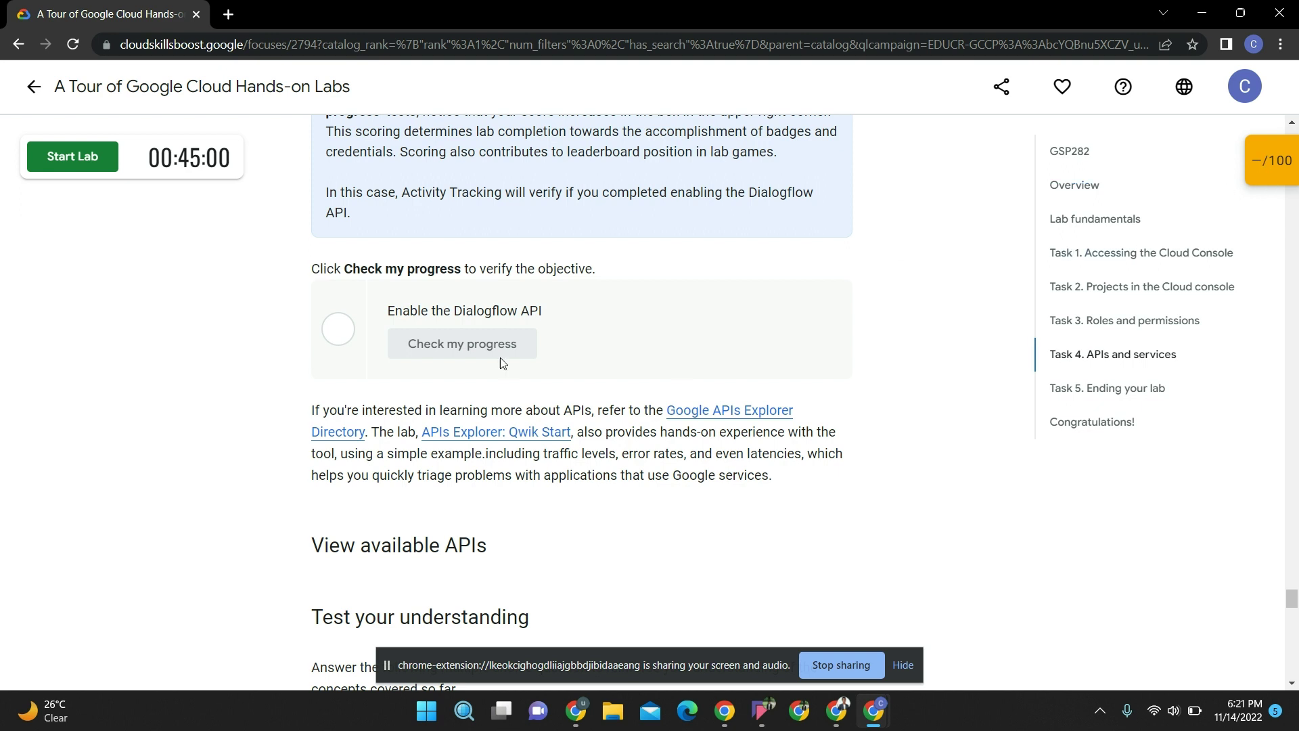
pyautogui.scroll(-3, 498, 359)
pyautogui.scroll(12, 497, 357)
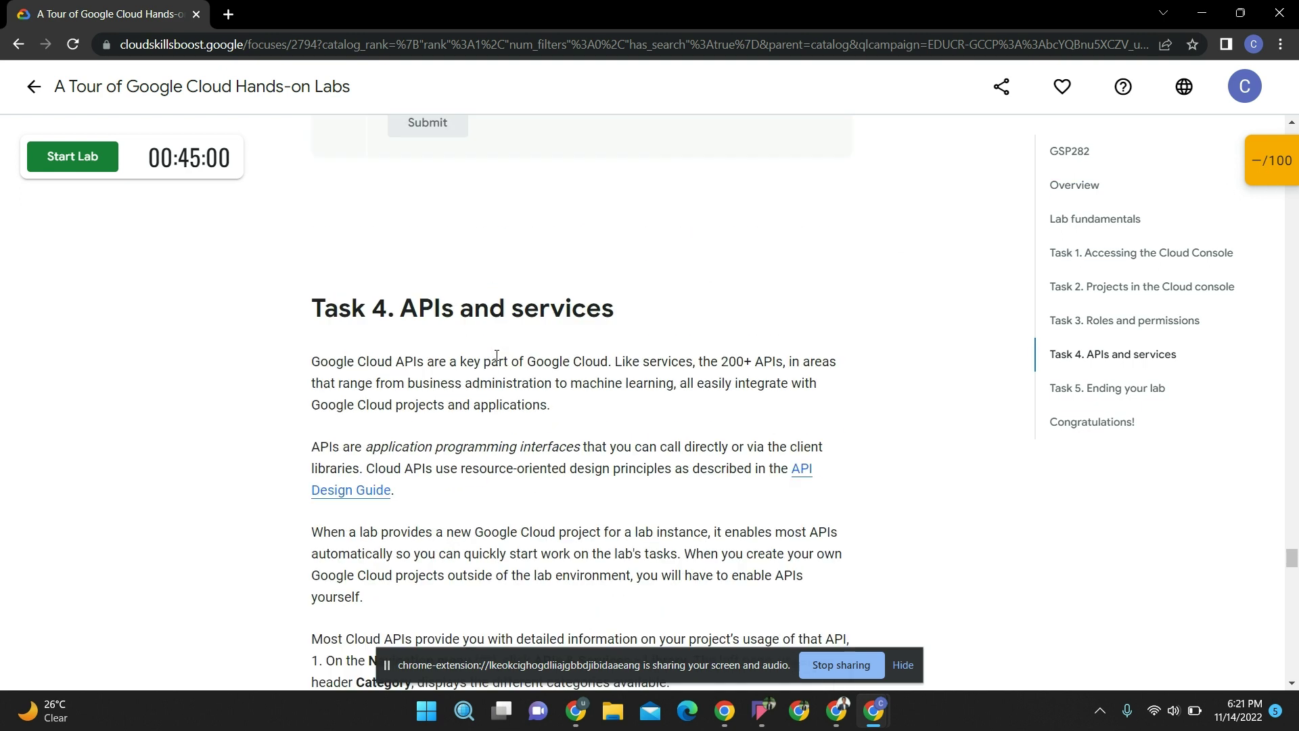
pyautogui.scroll(20, 497, 357)
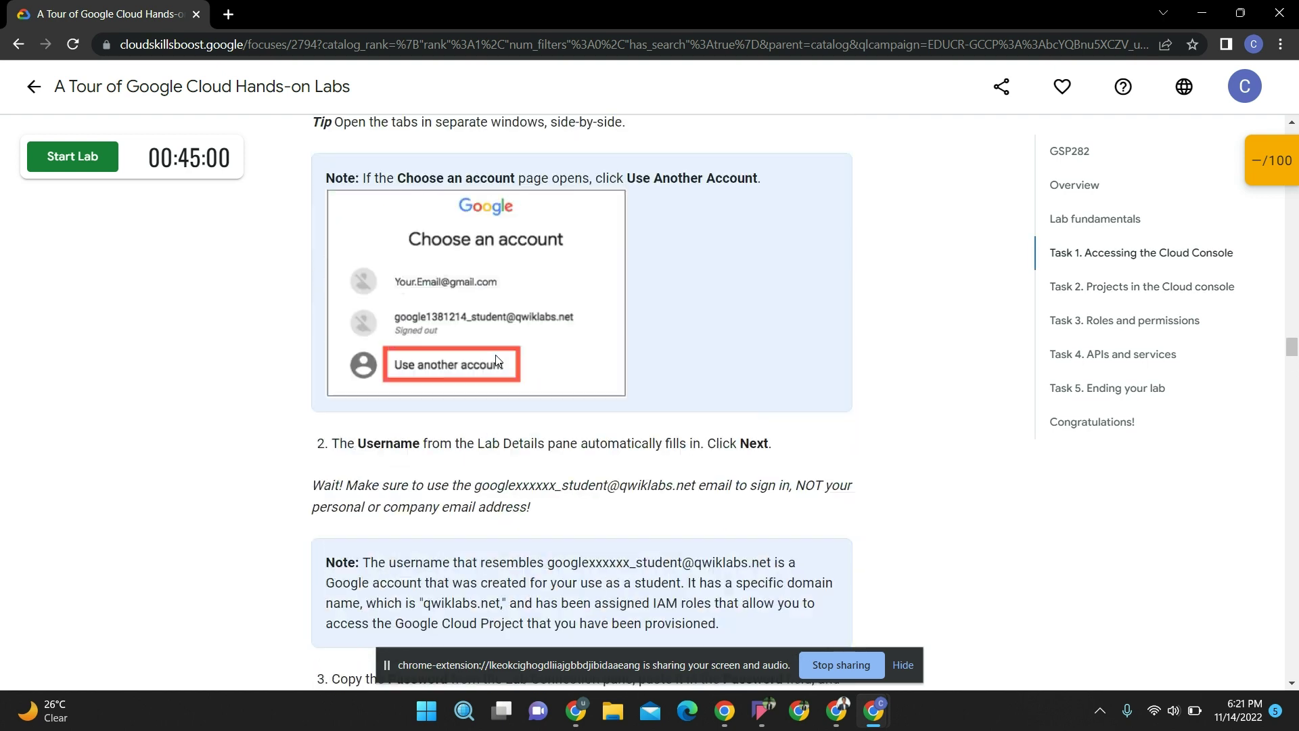
pyautogui.scroll(20, 498, 360)
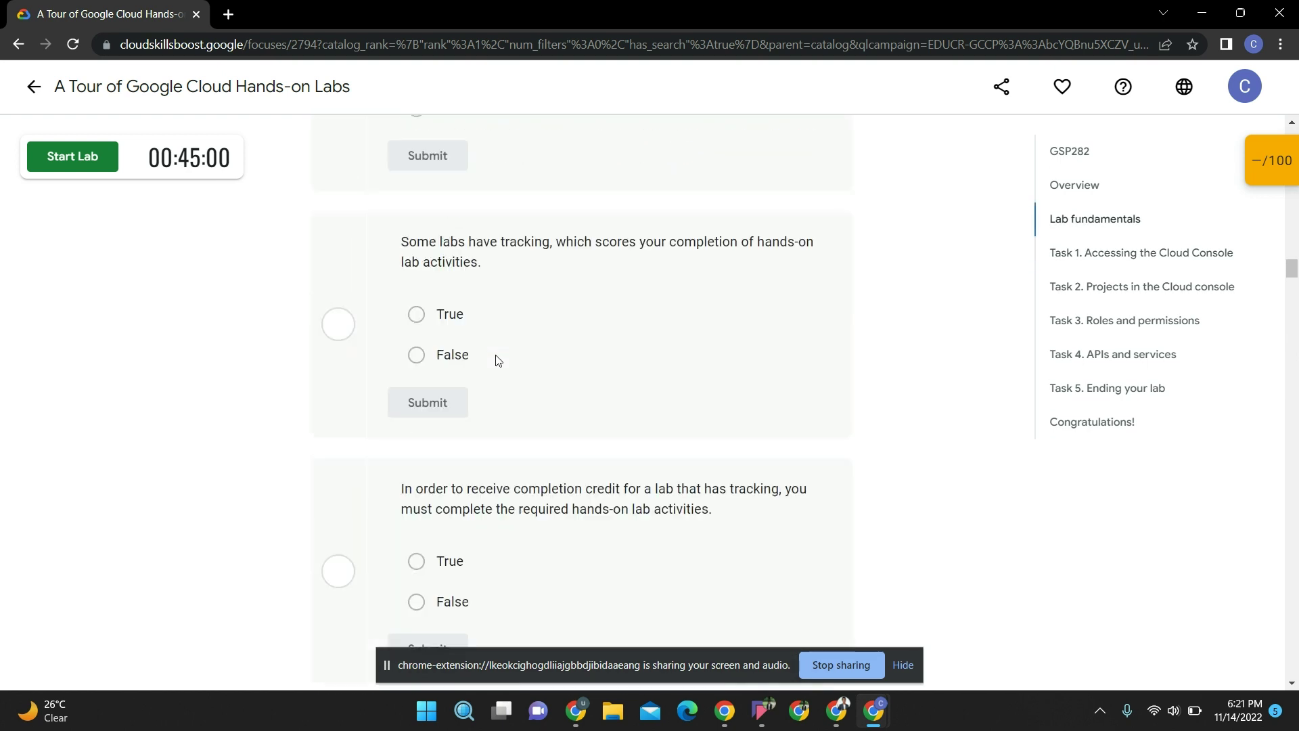
pyautogui.scroll(15, 497, 358)
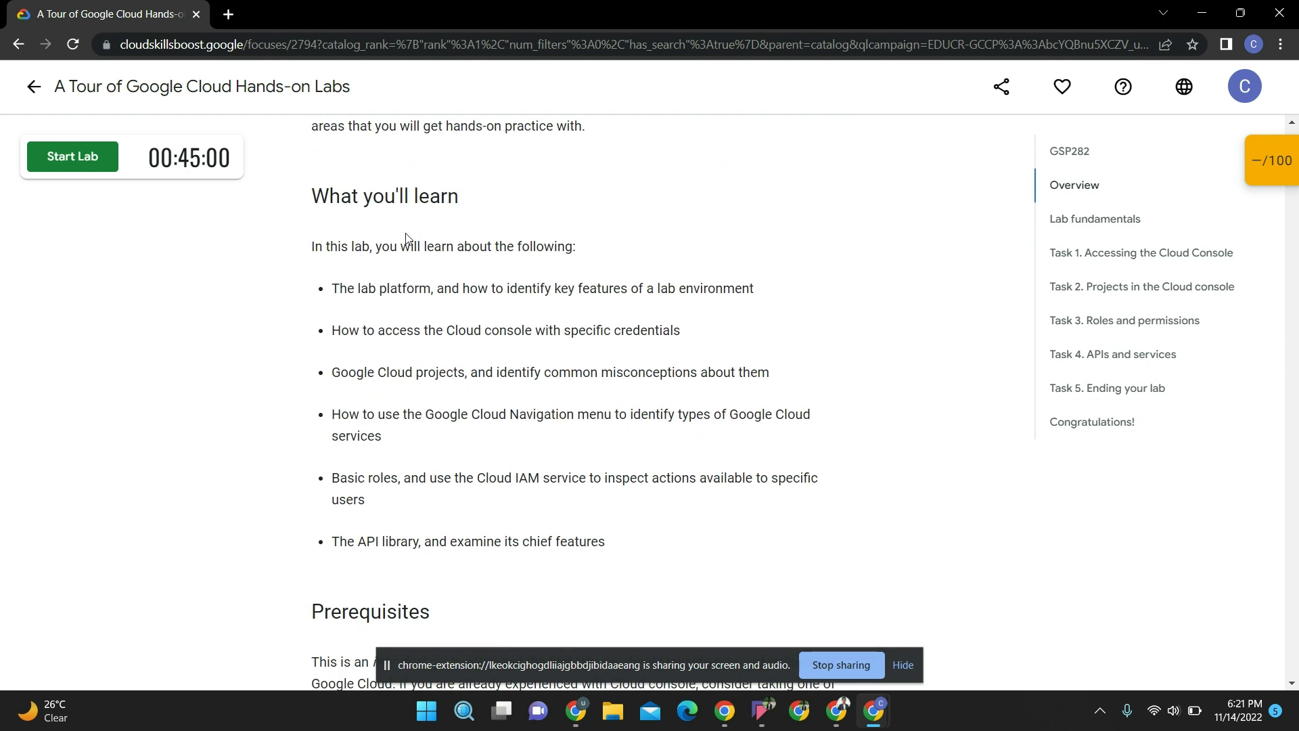
pyautogui.scroll(7, 195, 234)
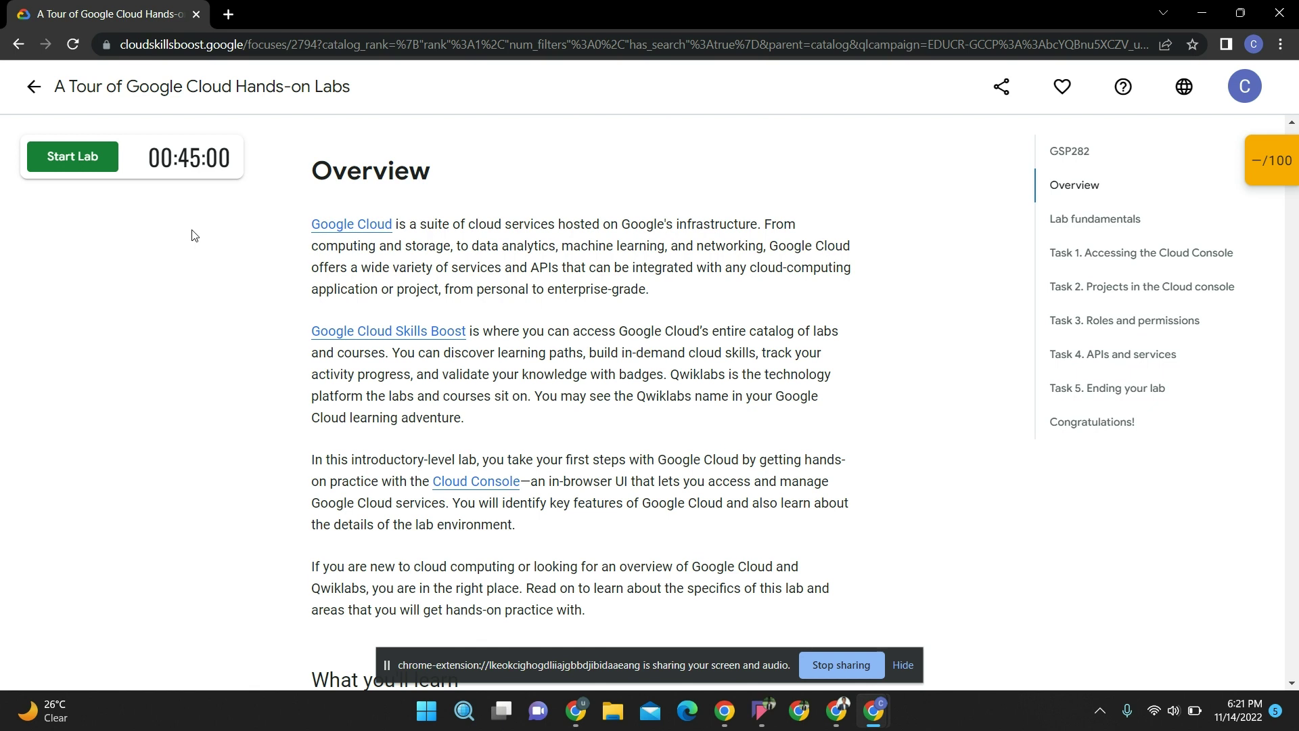
# Start the lab past the robot check and open Google Console incognito with the username pasted
pyautogui.click(93, 167)
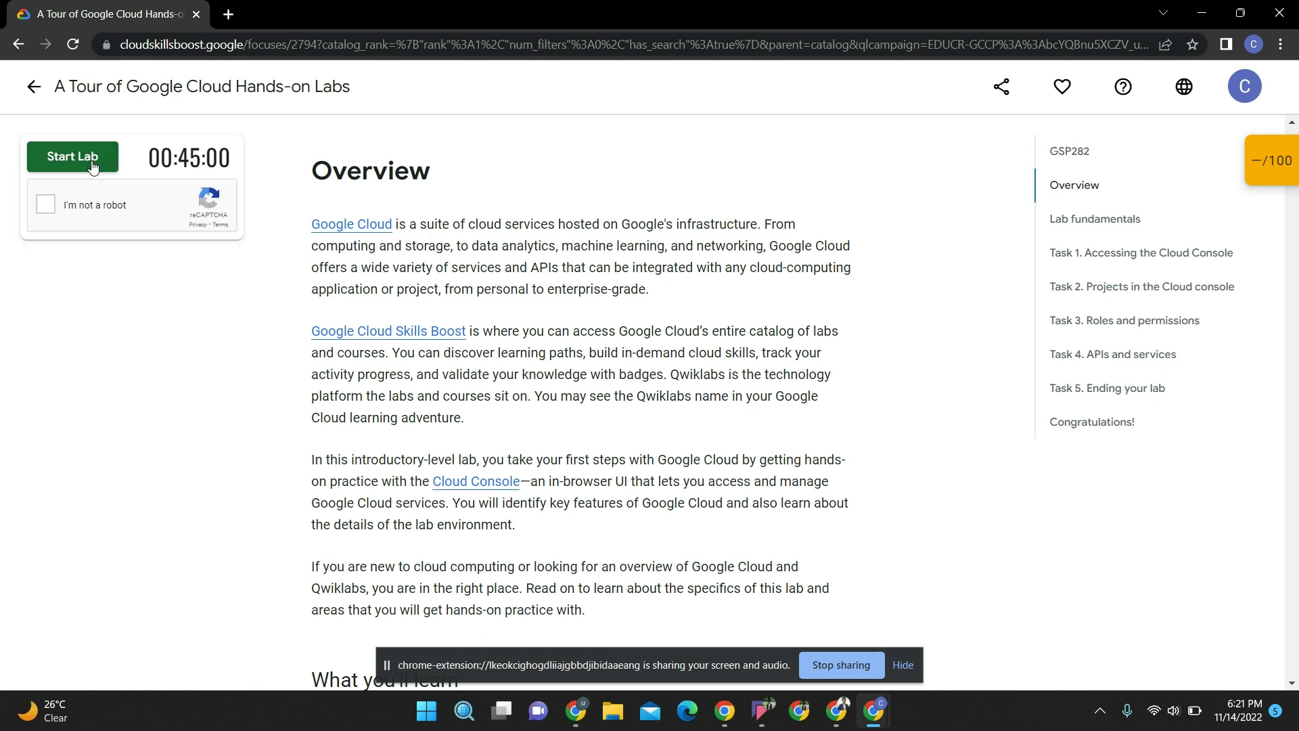
pyautogui.click(48, 205)
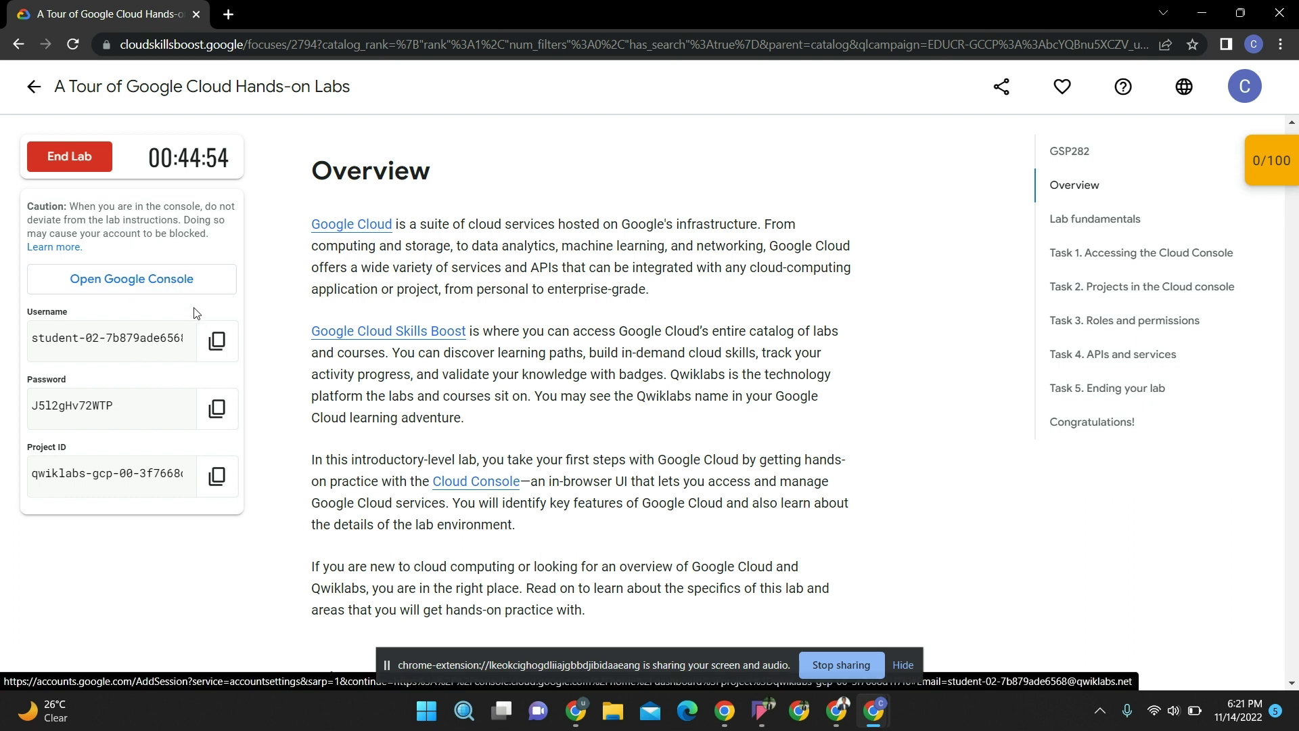
pyautogui.rightClick(196, 289)
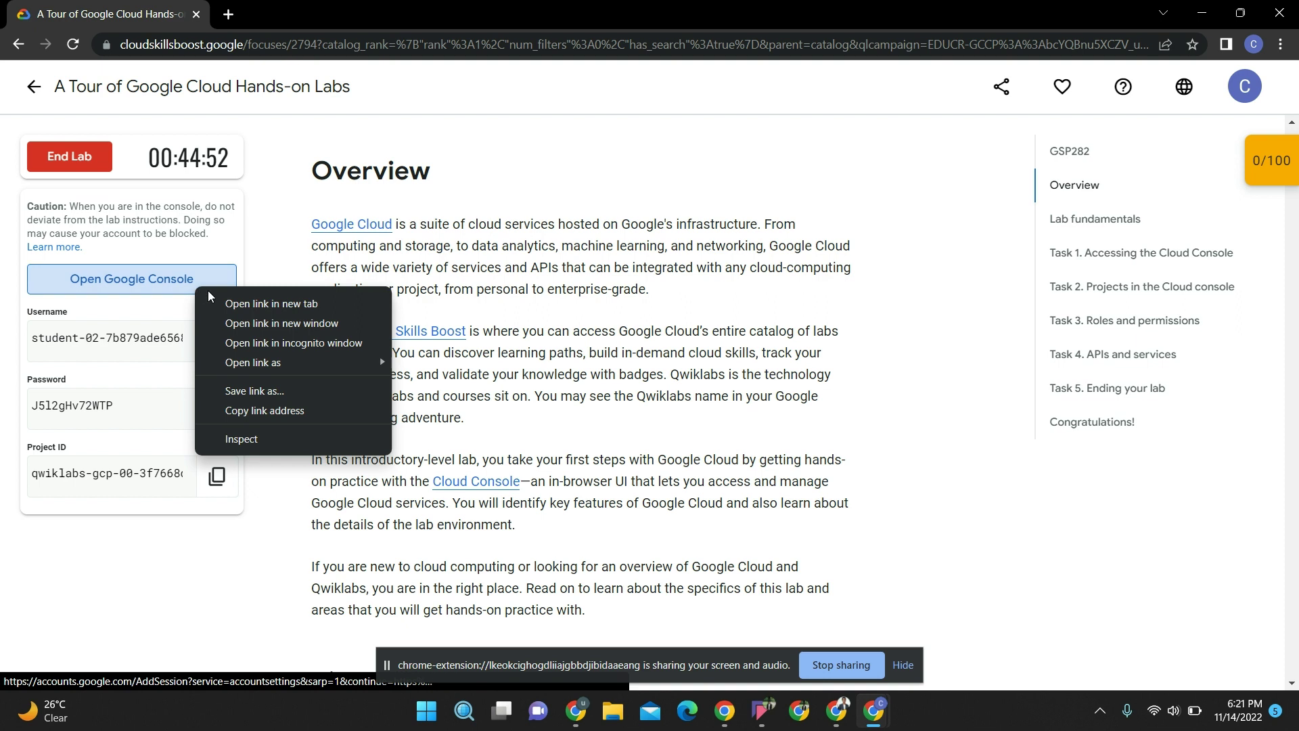
pyautogui.click(251, 340)
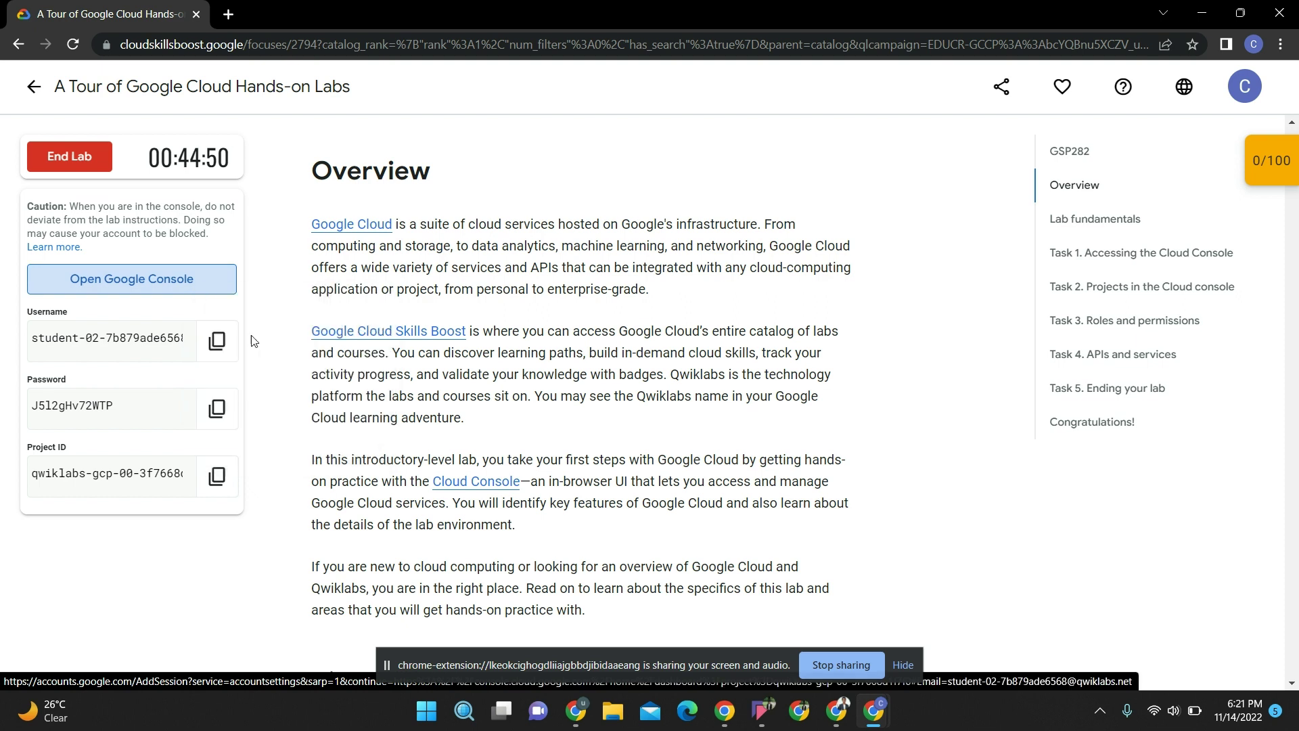
pyautogui.hotkey('ctrl', 'v')
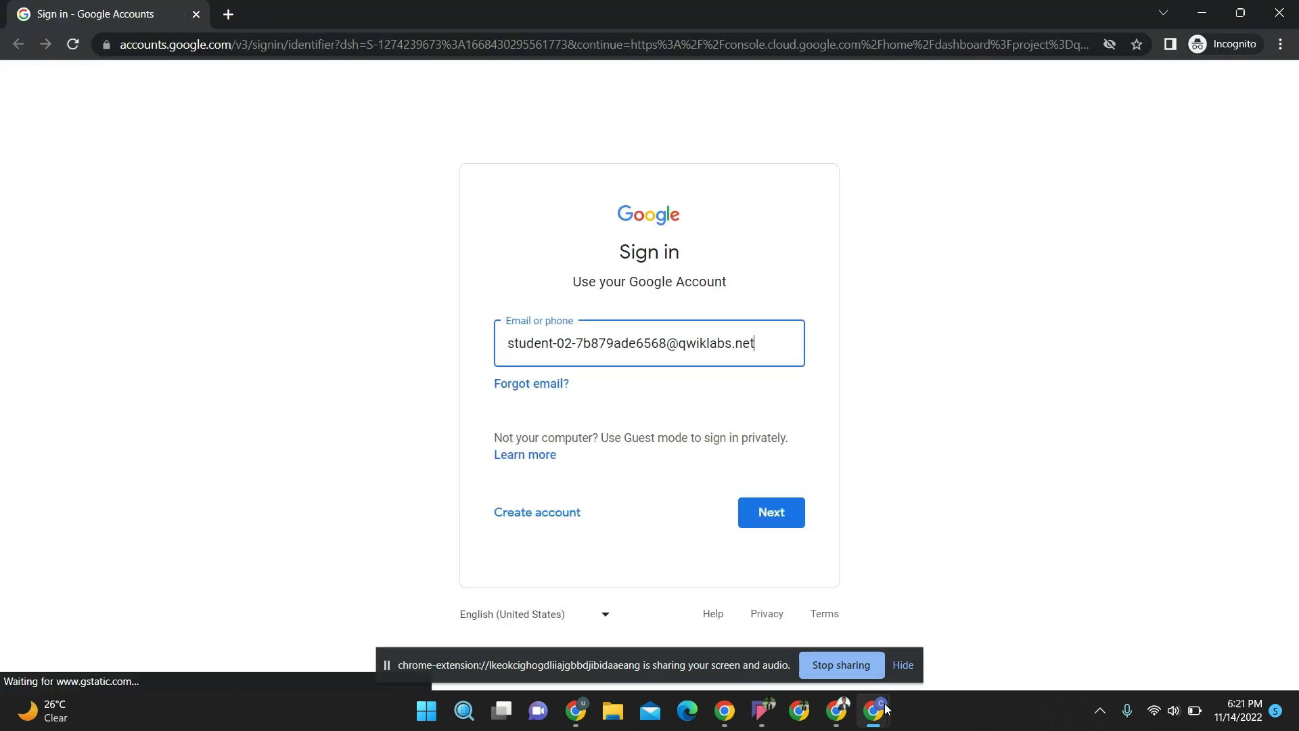
pyautogui.moveTo(873, 710)
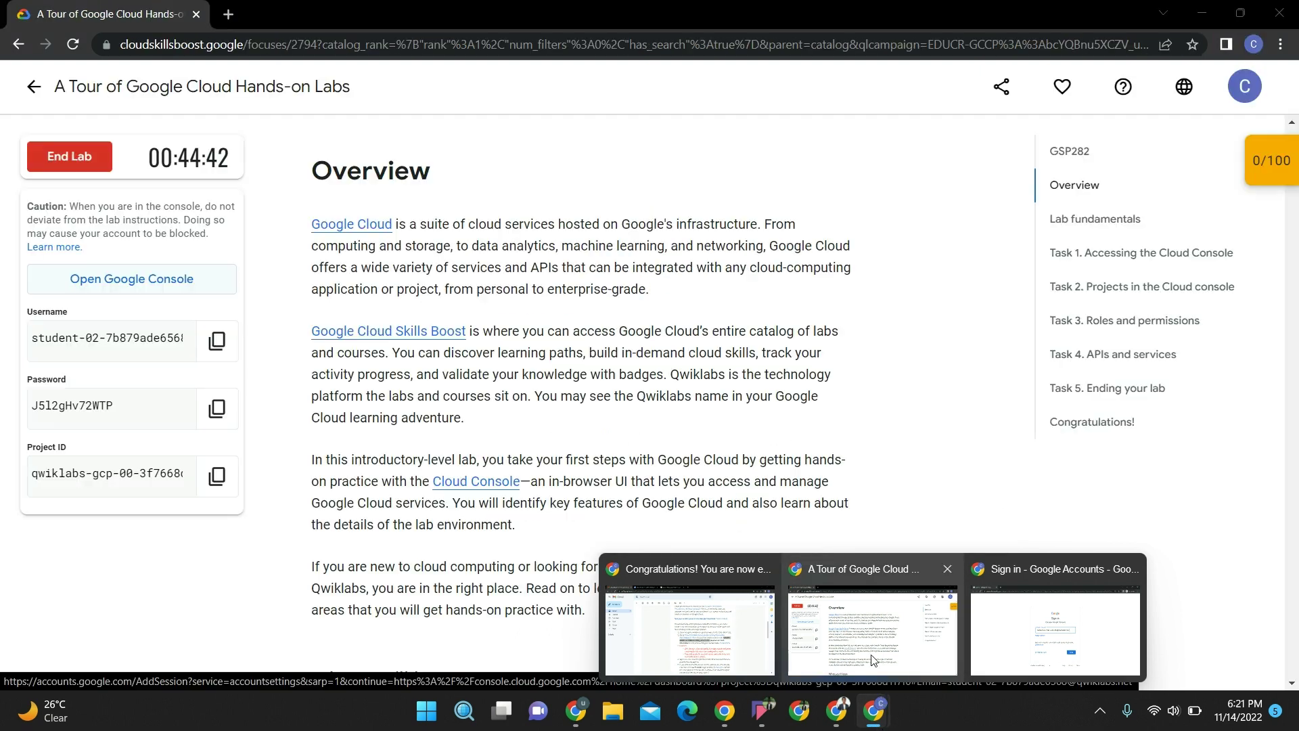
# Copy the lab's student password from the lab panel and return to the incognito sign-in
pyautogui.click(871, 660)
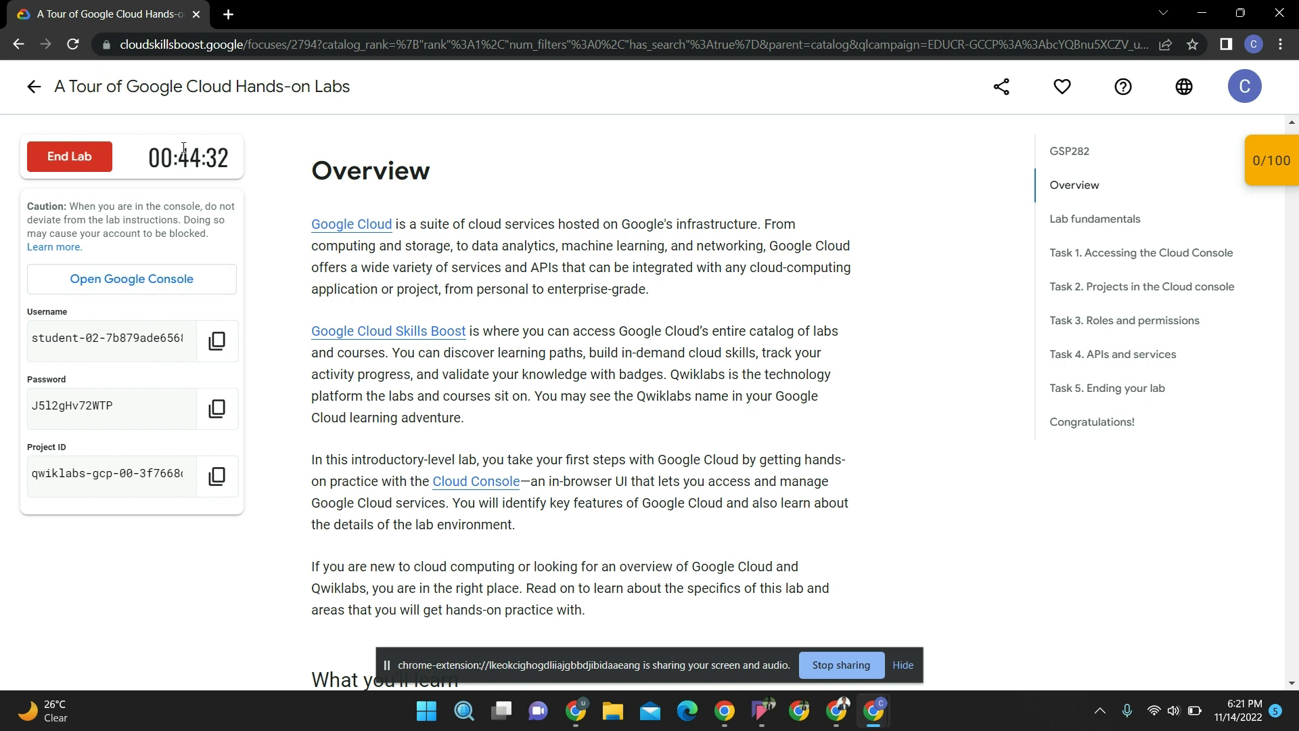
pyautogui.moveTo(176, 155); pyautogui.dragTo(236, 158)
pyautogui.click(225, 410)
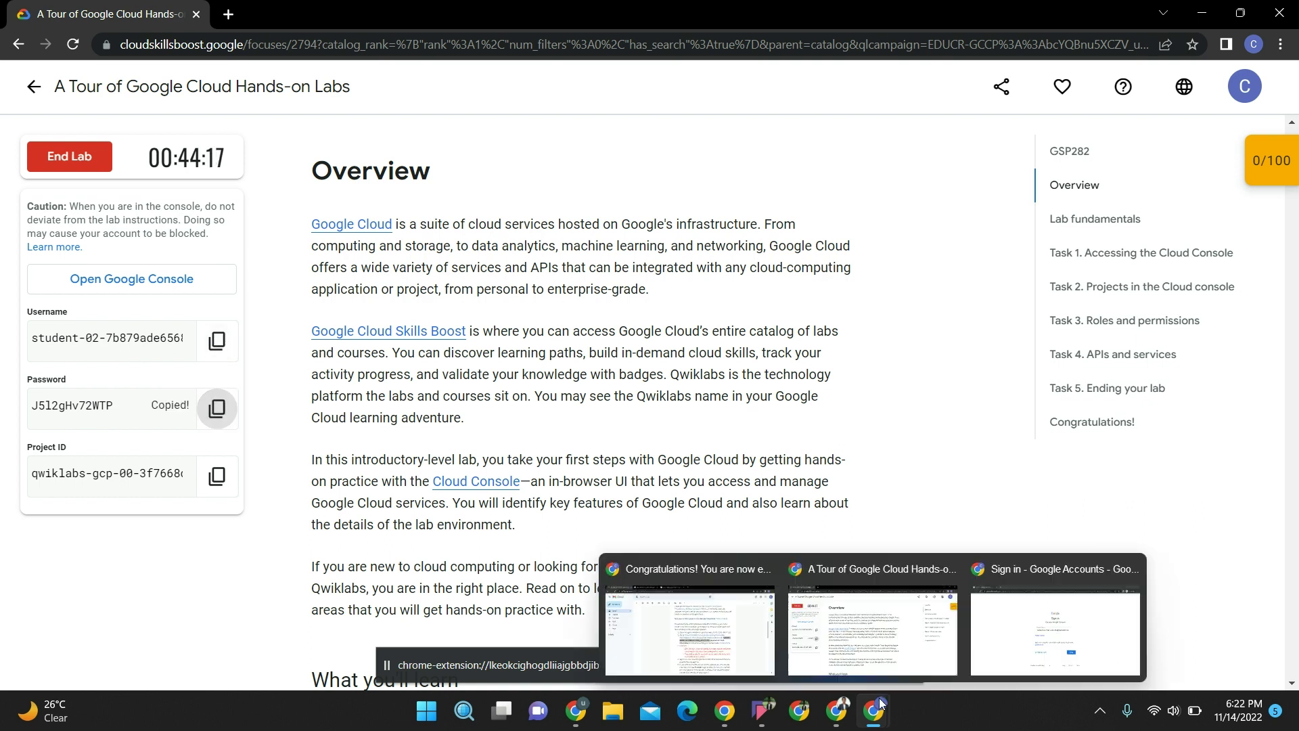
pyautogui.click(1042, 633)
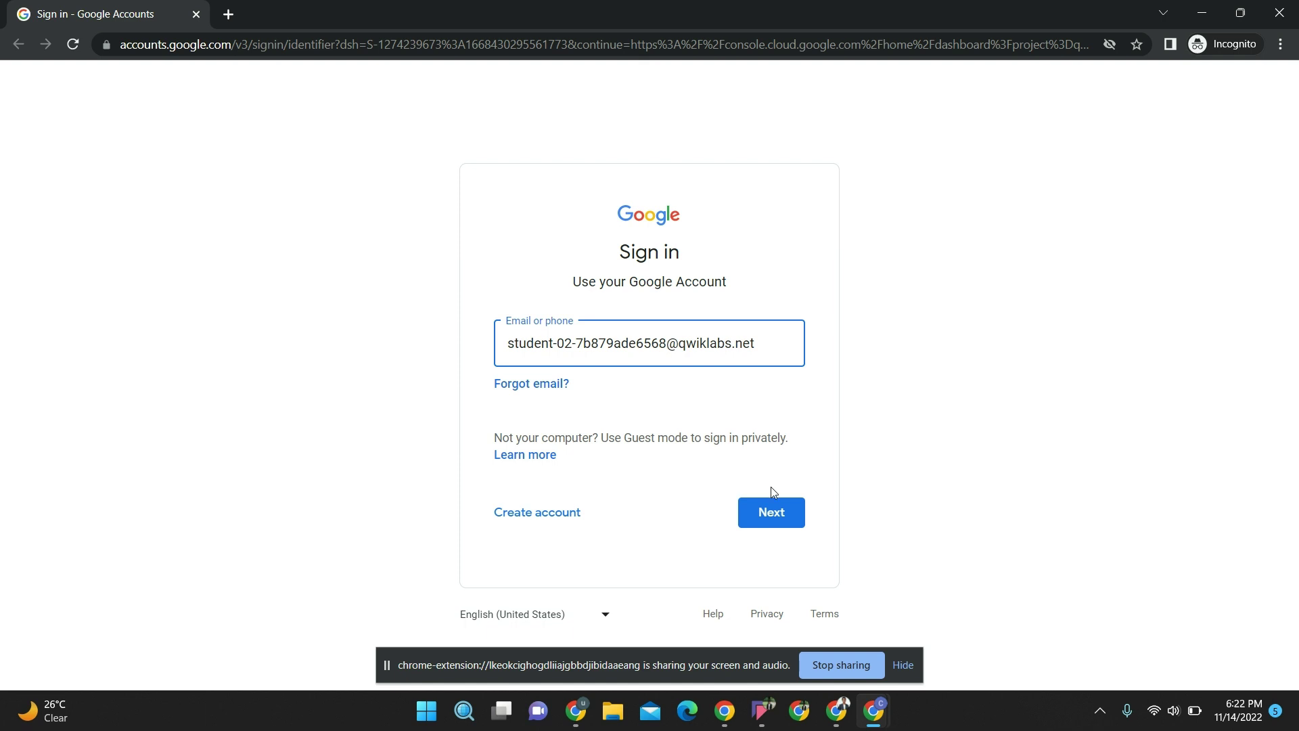
# Sign in with the pasted student password, then accept the new-account notice with I understand
pyautogui.click(771, 509)
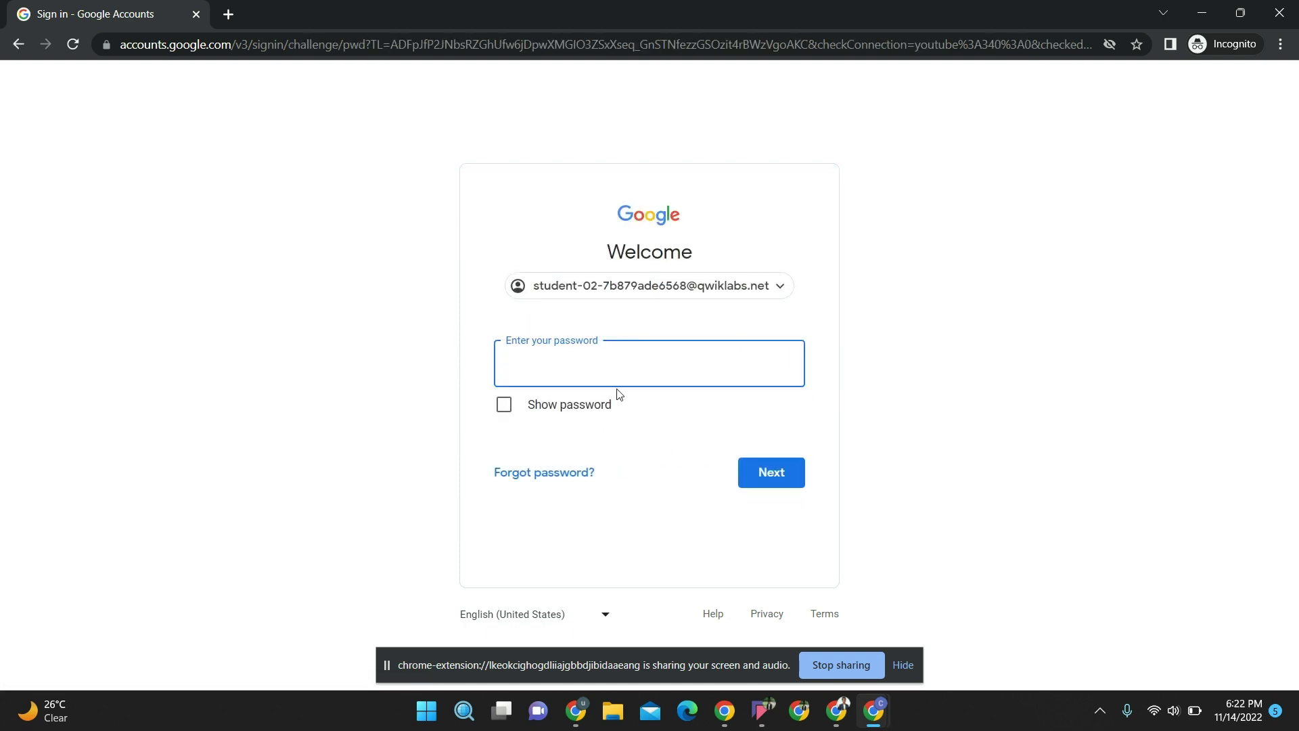
pyautogui.hotkey('ctrl', 'v')
pyautogui.click(511, 414)
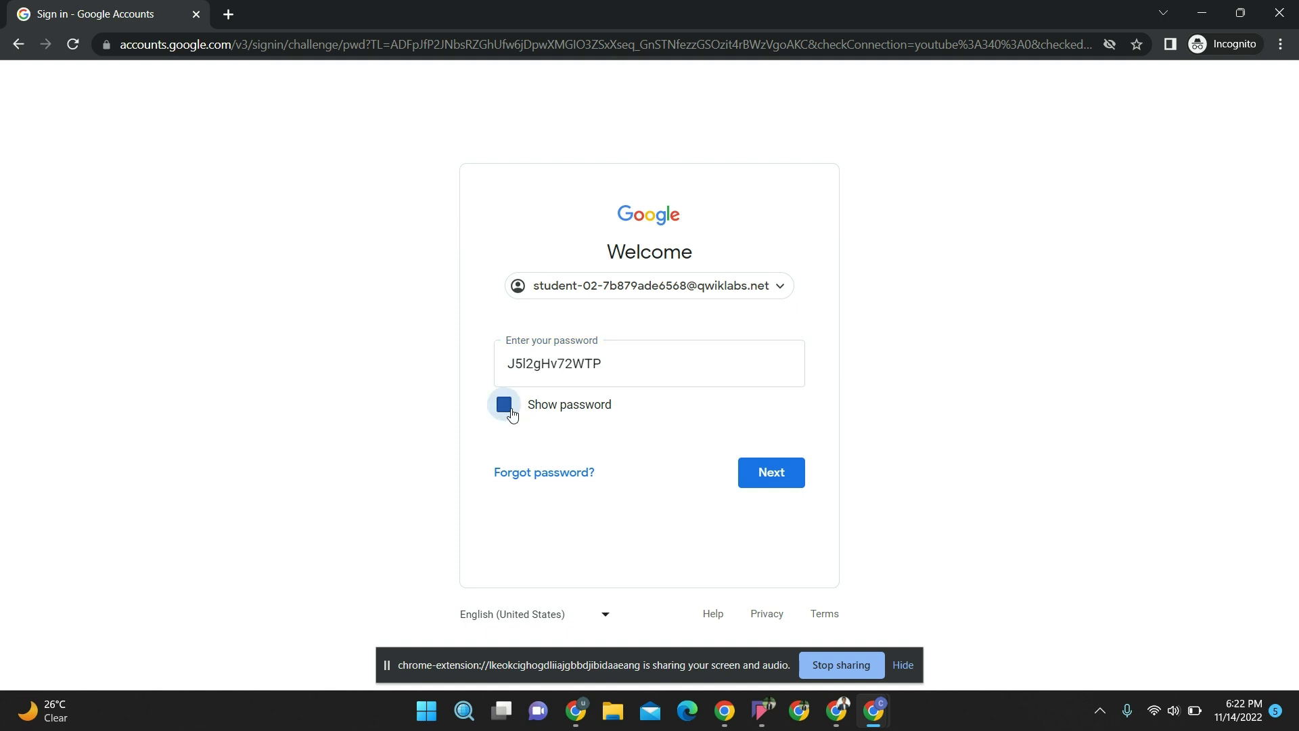
pyautogui.click(758, 459)
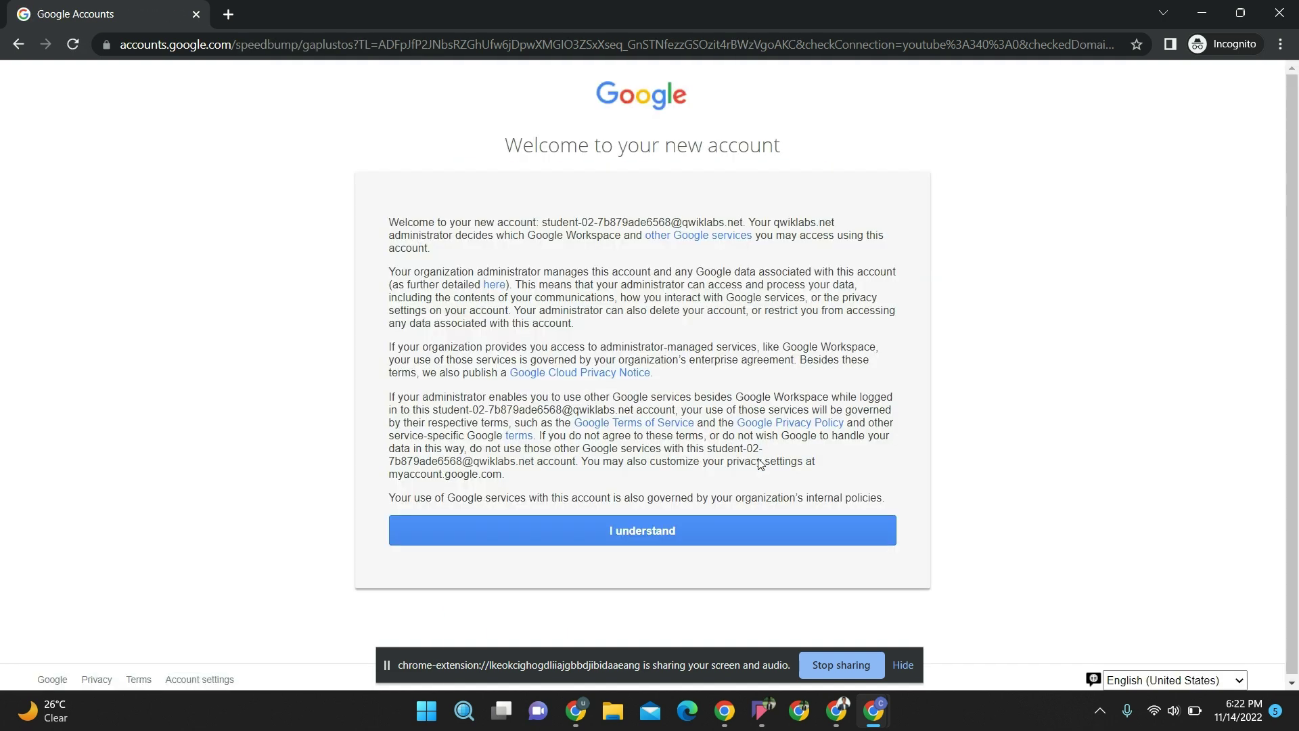
pyautogui.scroll(-1, 688, 484)
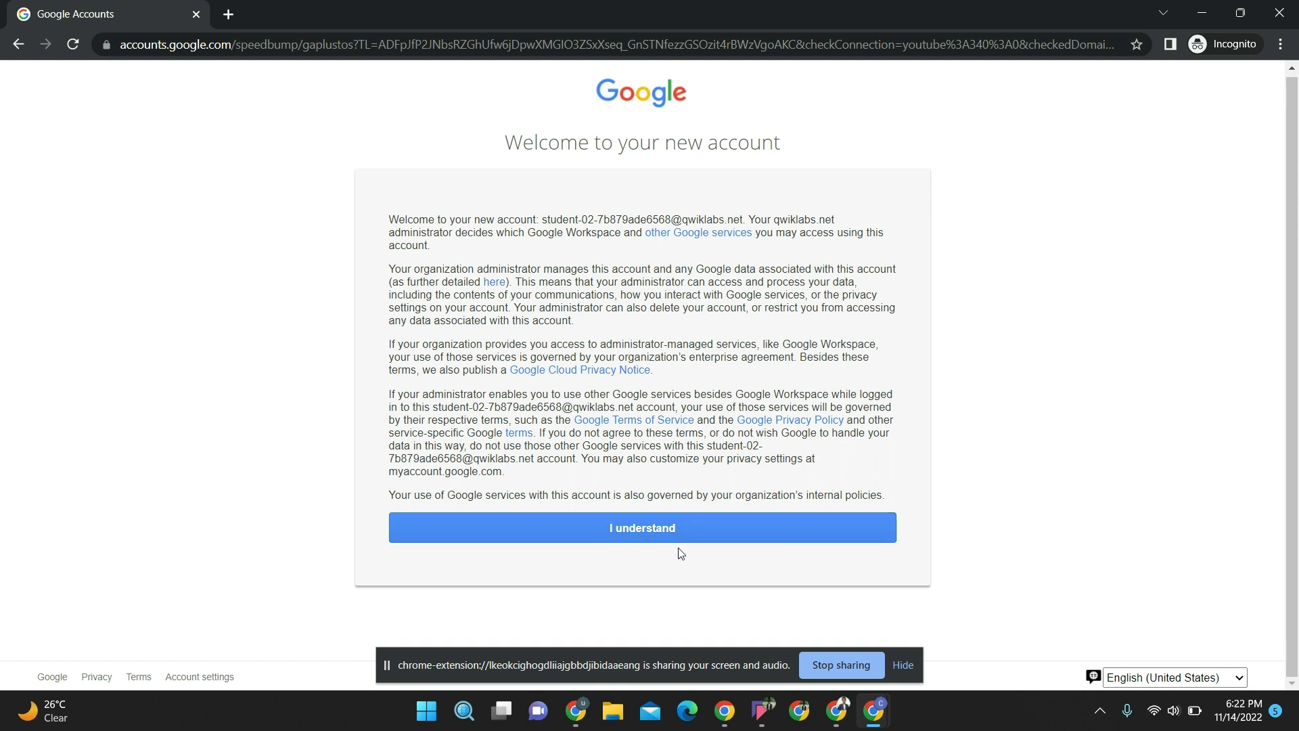
pyautogui.click(691, 529)
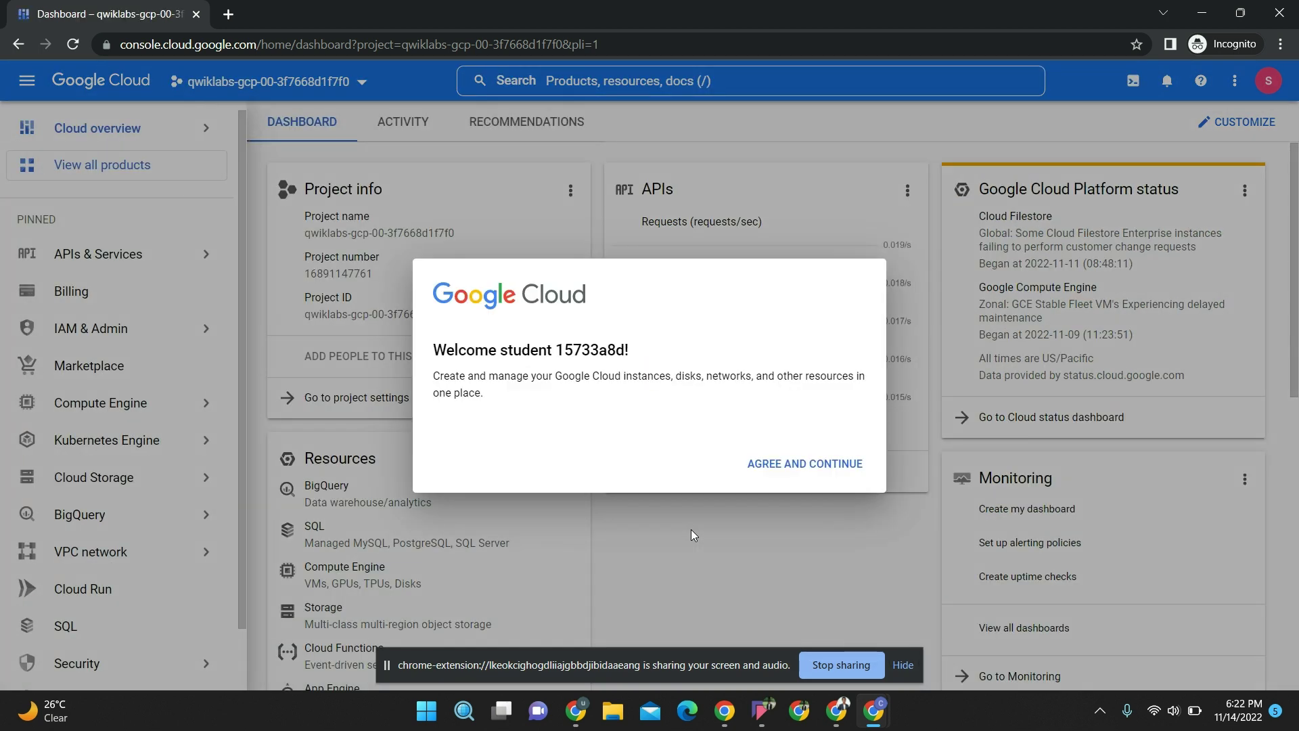
# Tick the Terms of Service, choose Agree and Continue, and scroll the project dashboard
pyautogui.click(440, 451)
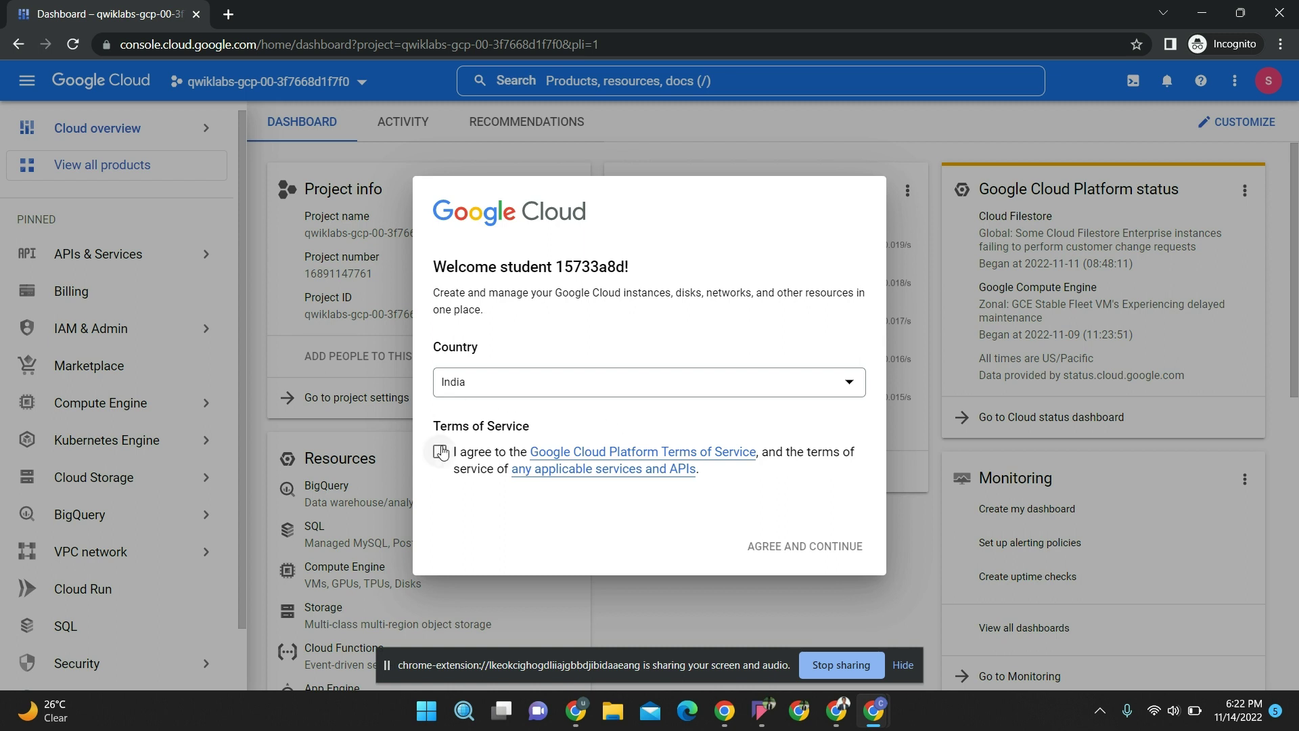
pyautogui.click(800, 549)
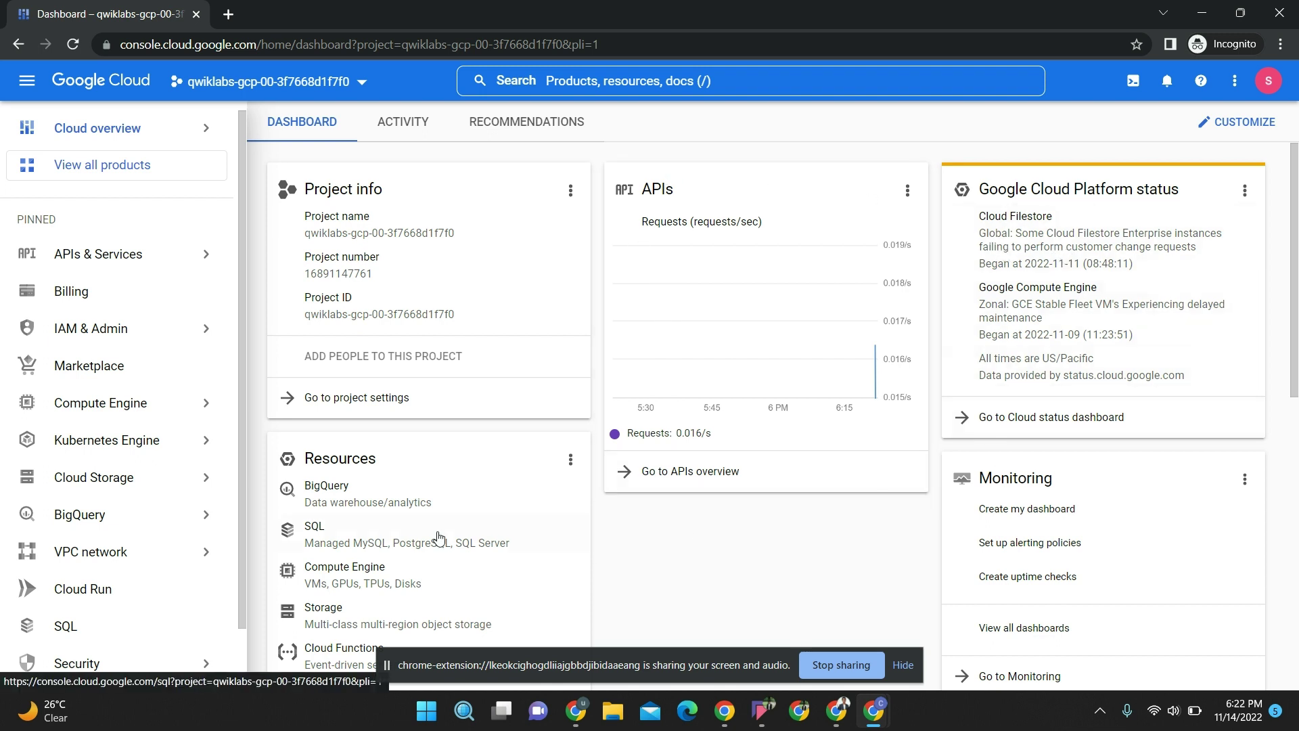
pyautogui.scroll(-1, 420, 532)
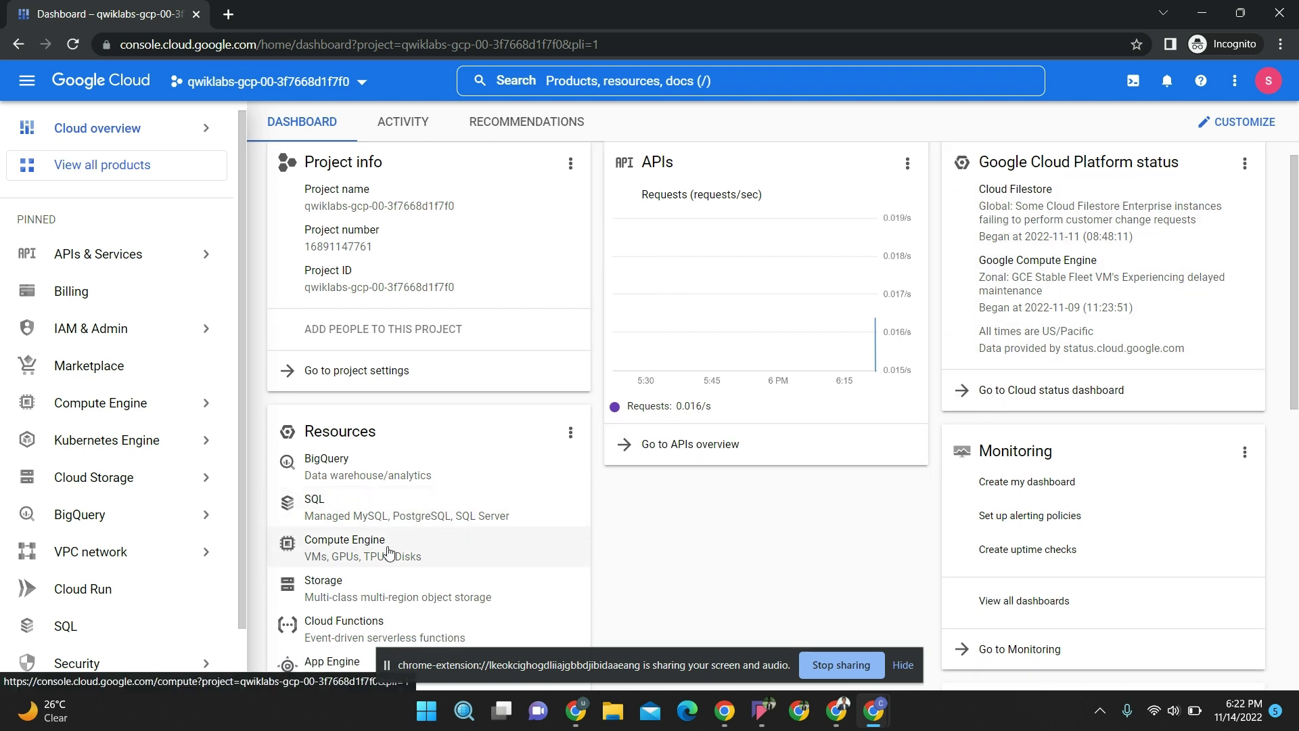
pyautogui.scroll(-2, 393, 541)
pyautogui.scroll(-3, 385, 541)
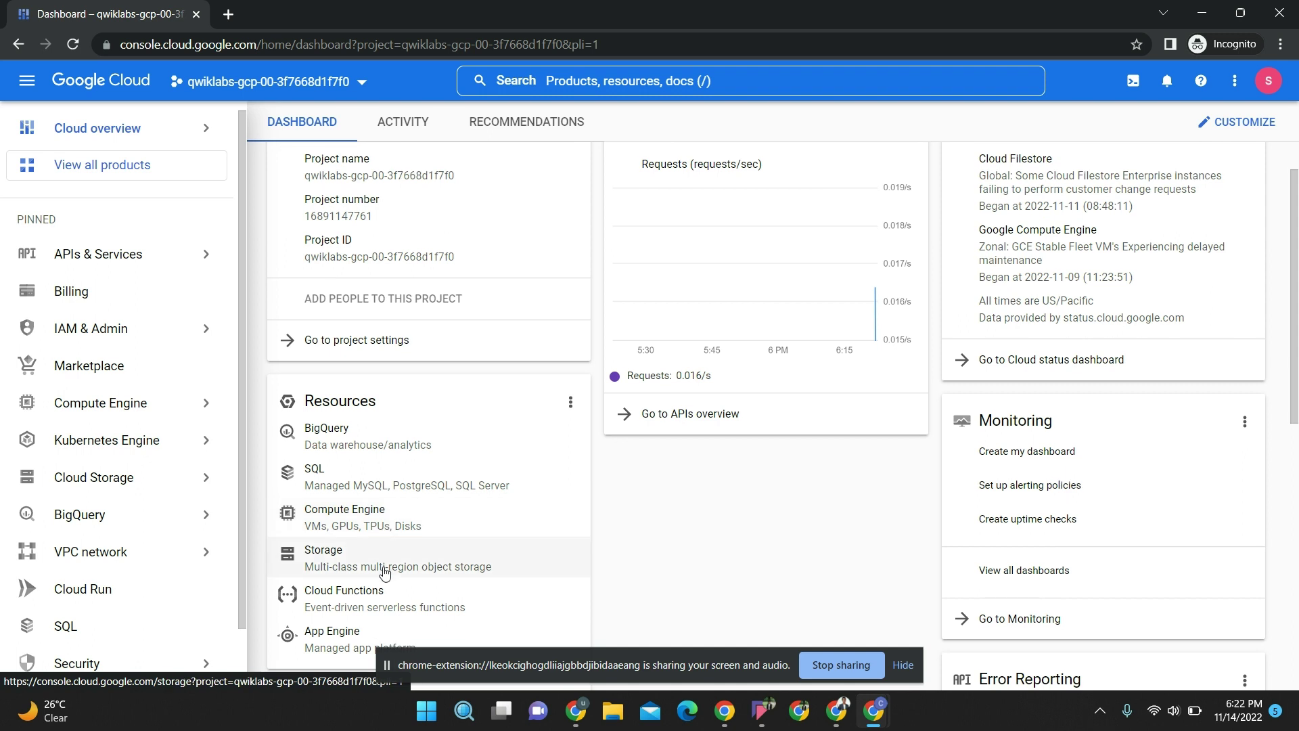
pyautogui.scroll(5, 385, 572)
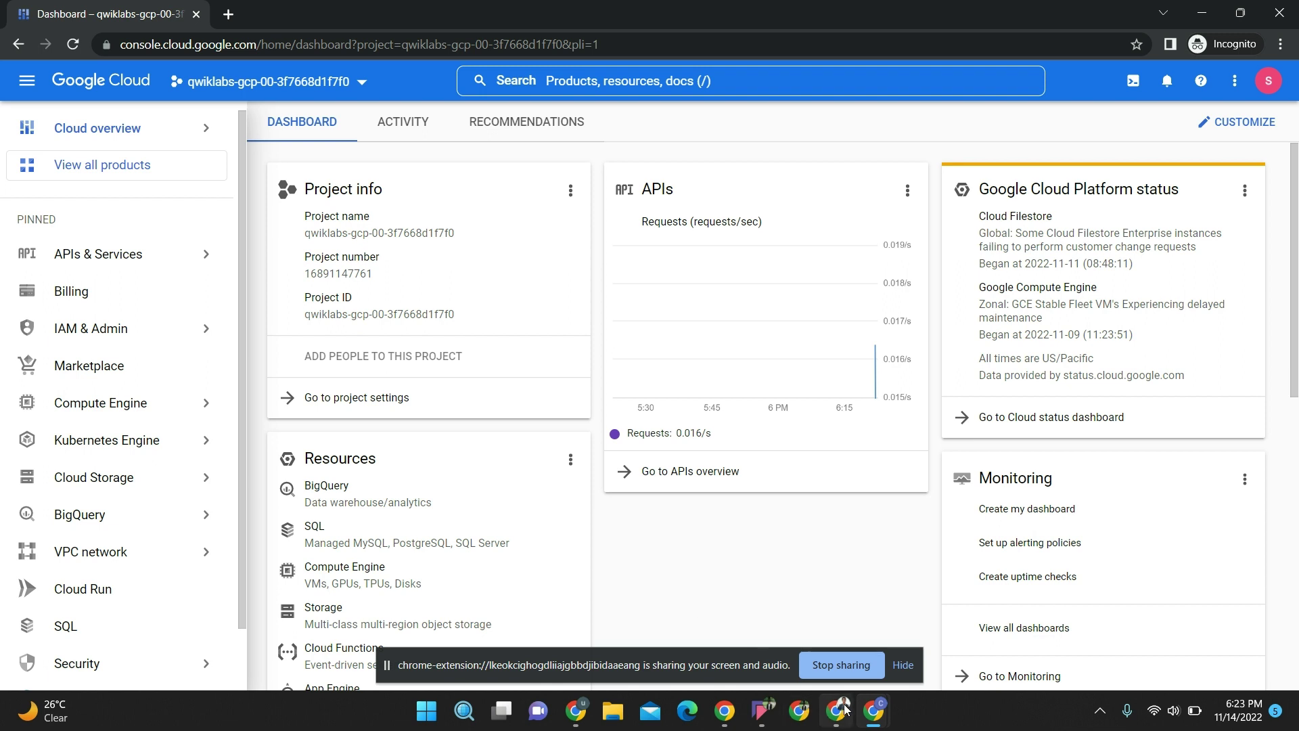
pyautogui.moveTo(874, 711)
pyautogui.click(880, 670)
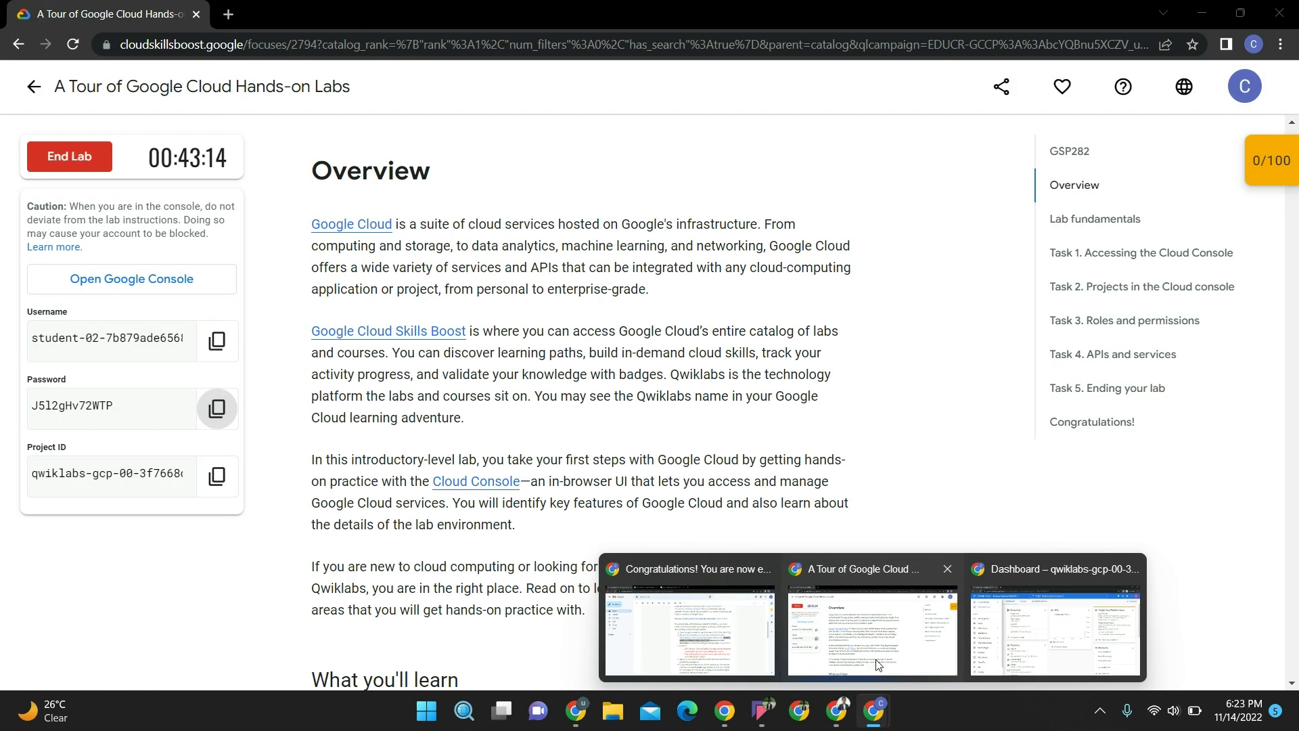
pyautogui.scroll(-3, 538, 391)
pyautogui.scroll(-10, 538, 393)
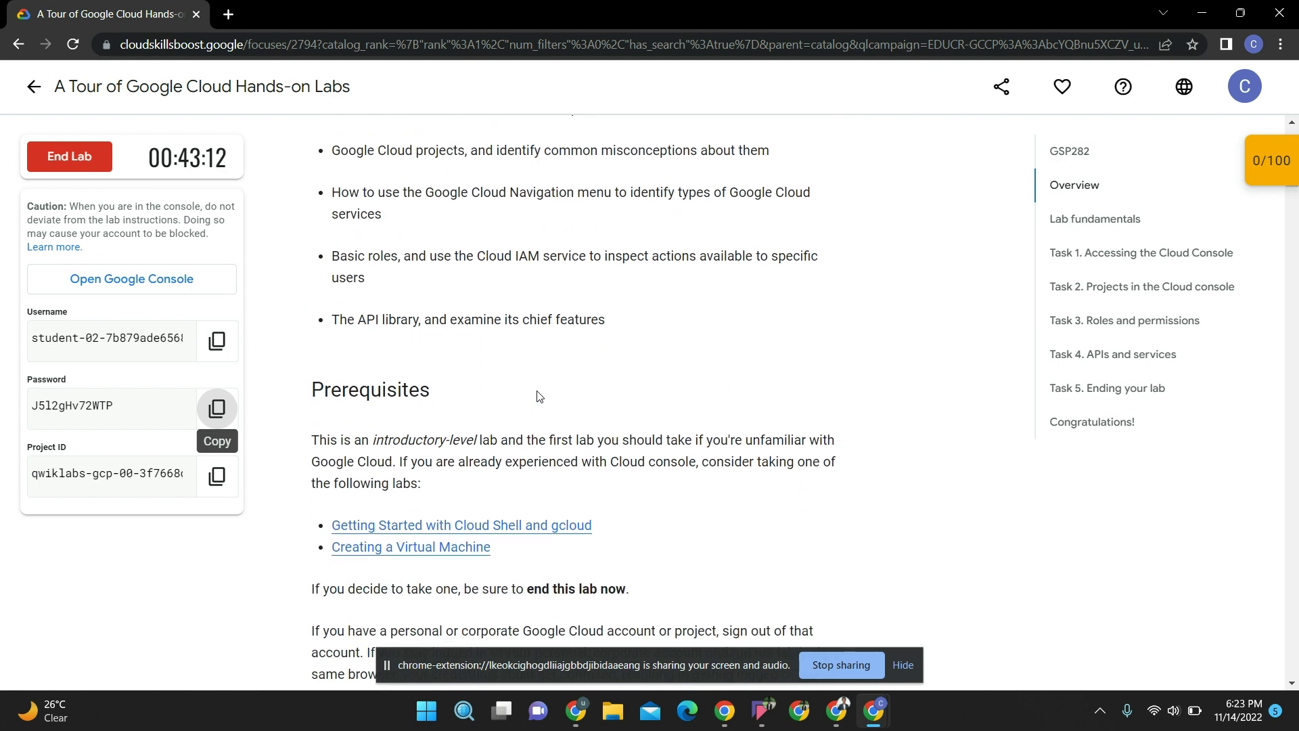
pyautogui.scroll(-2, 538, 396)
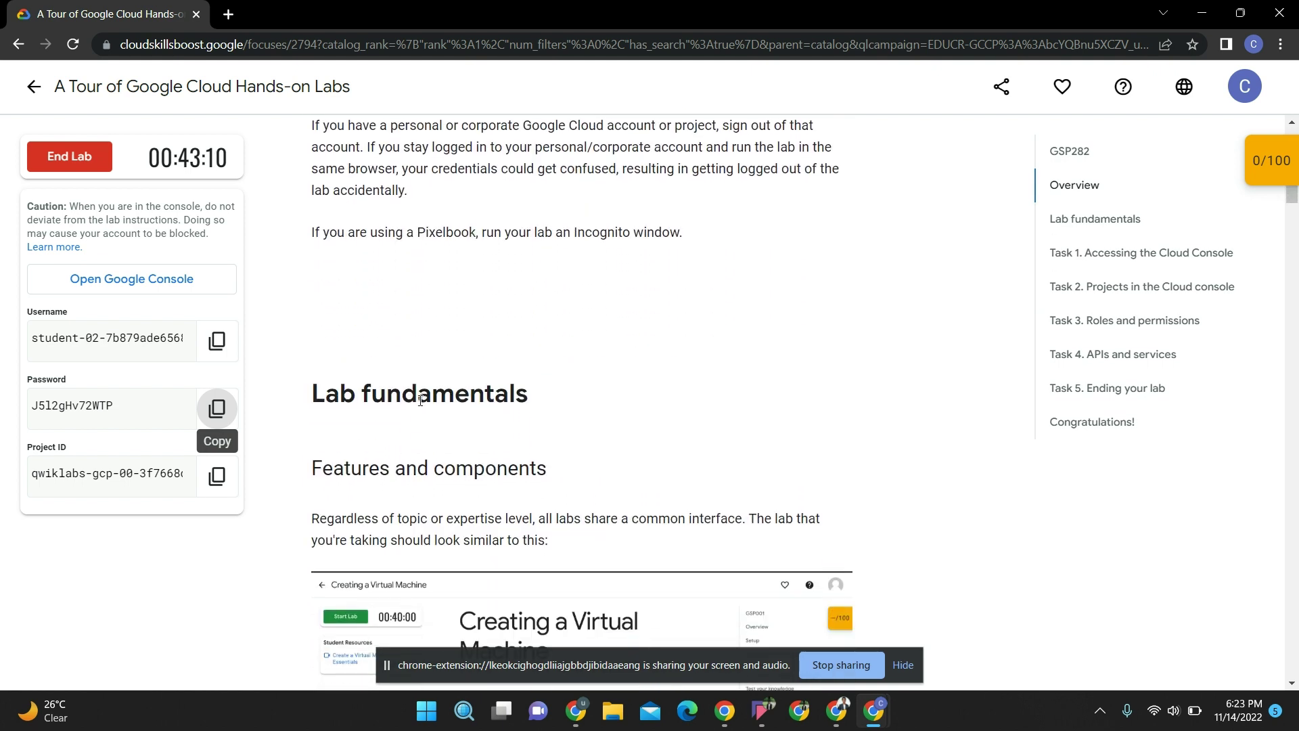
pyautogui.scroll(-7, 415, 422)
pyautogui.scroll(-2, 415, 422)
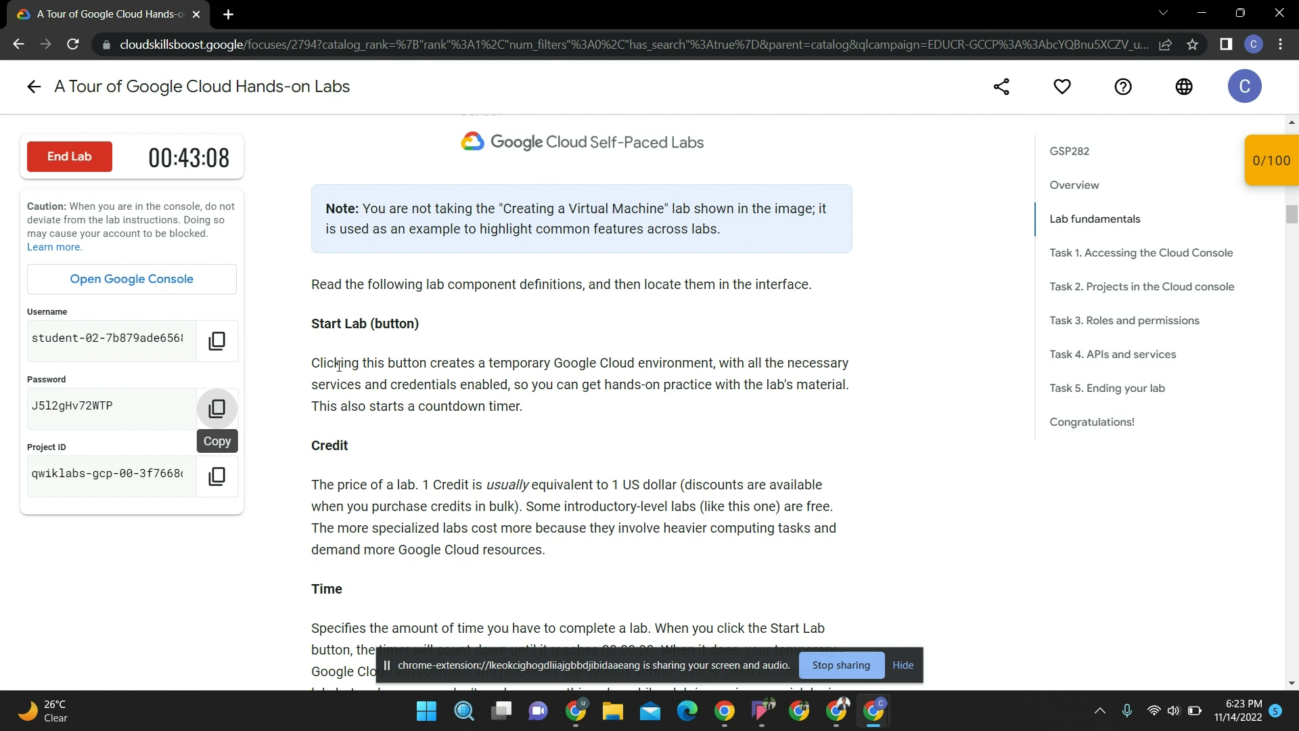
pyautogui.moveTo(310, 363); pyautogui.dragTo(458, 366)
pyautogui.scroll(-6, 466, 345)
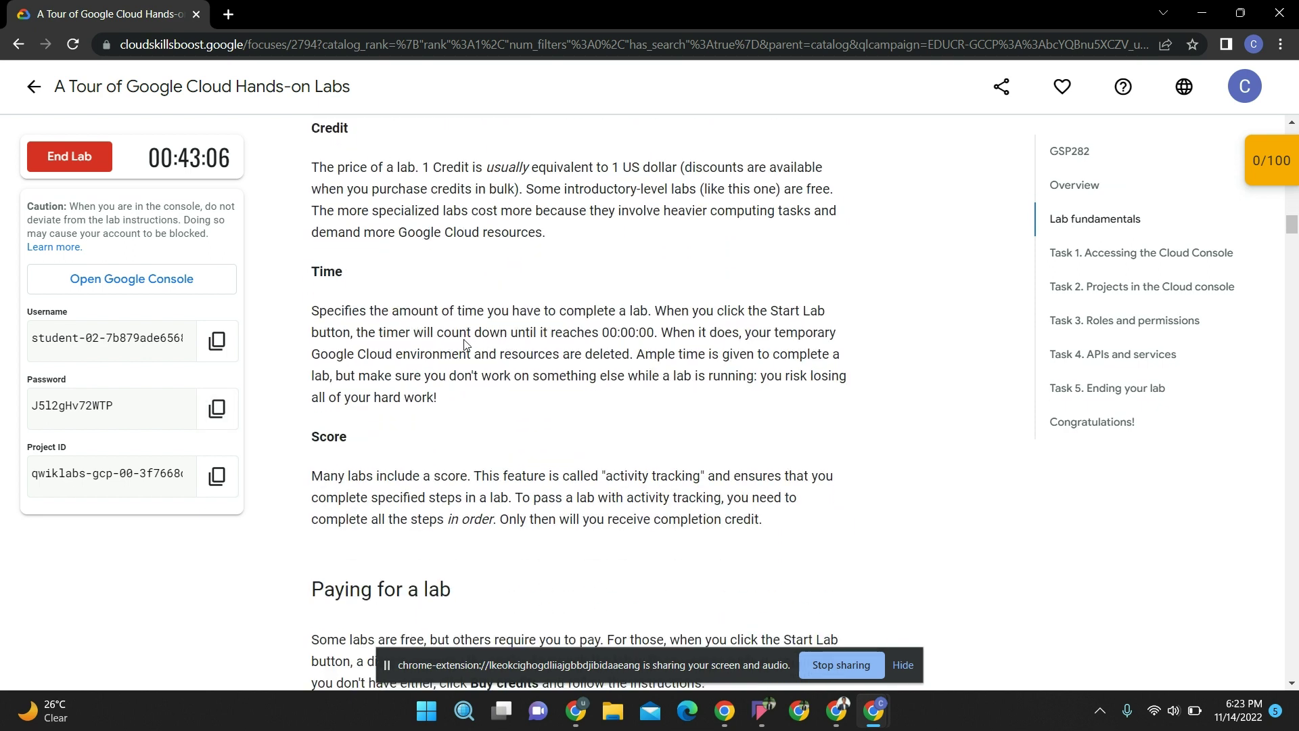
pyautogui.scroll(-10, 466, 345)
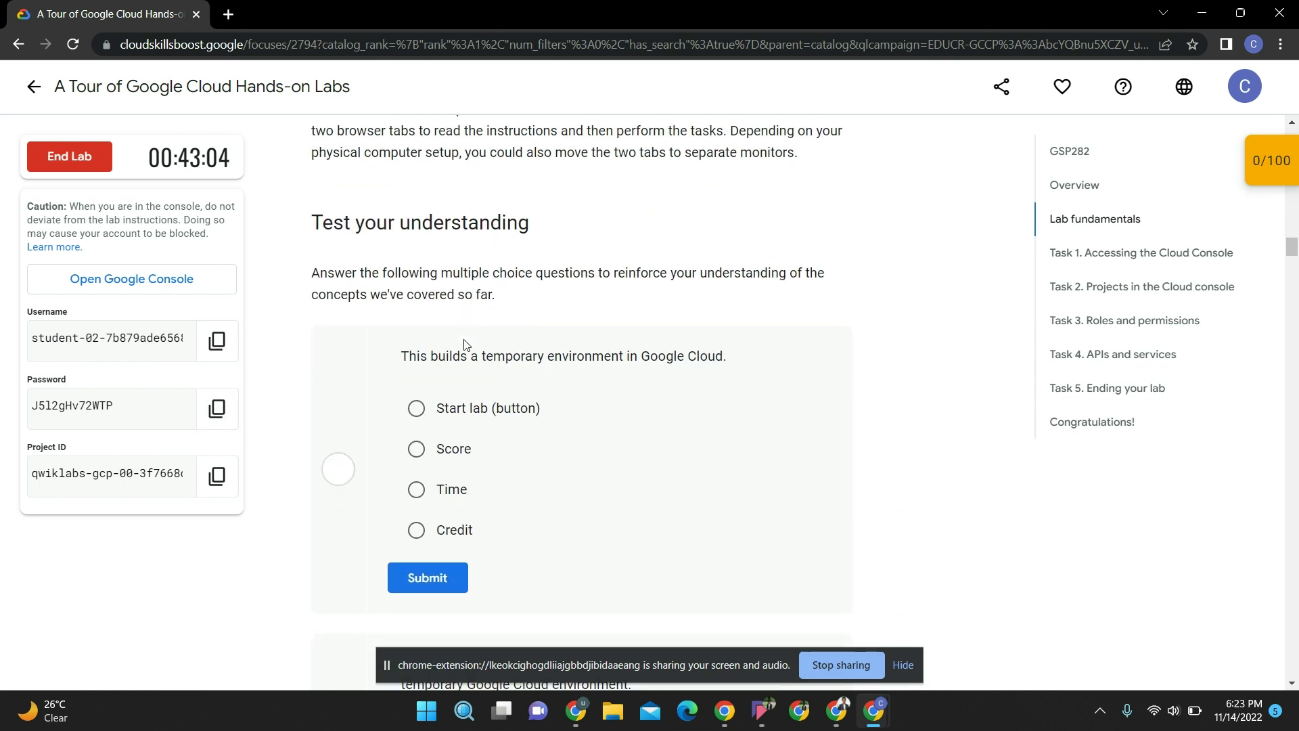
pyautogui.scroll(-8, 464, 345)
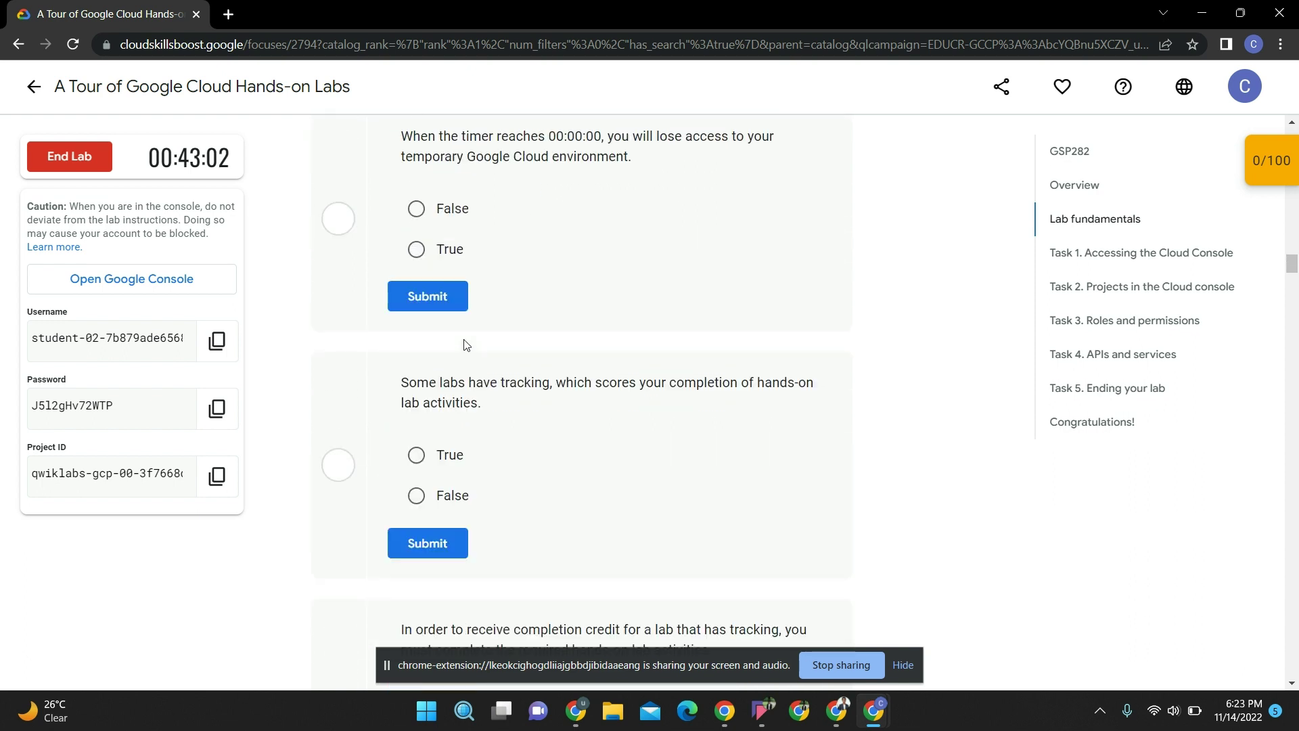
pyautogui.scroll(-7, 464, 345)
pyautogui.scroll(6, 465, 345)
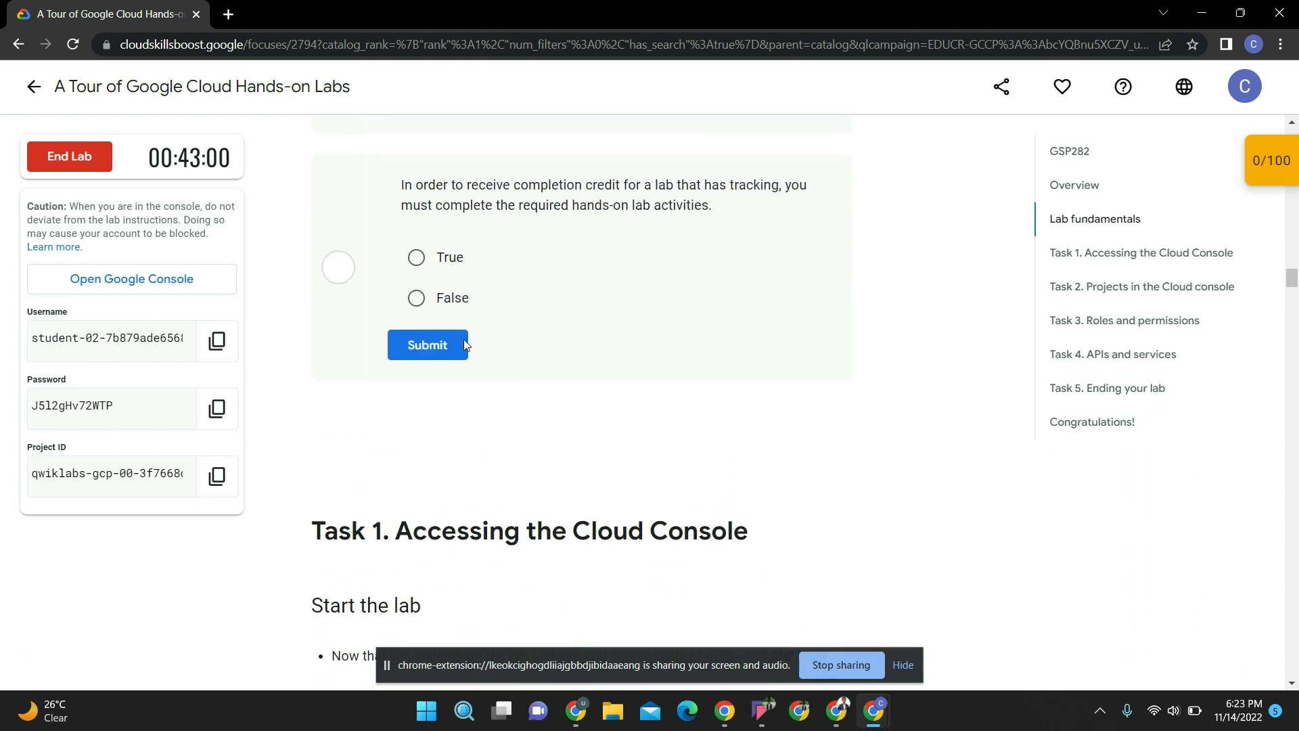
pyautogui.scroll(-15, 464, 343)
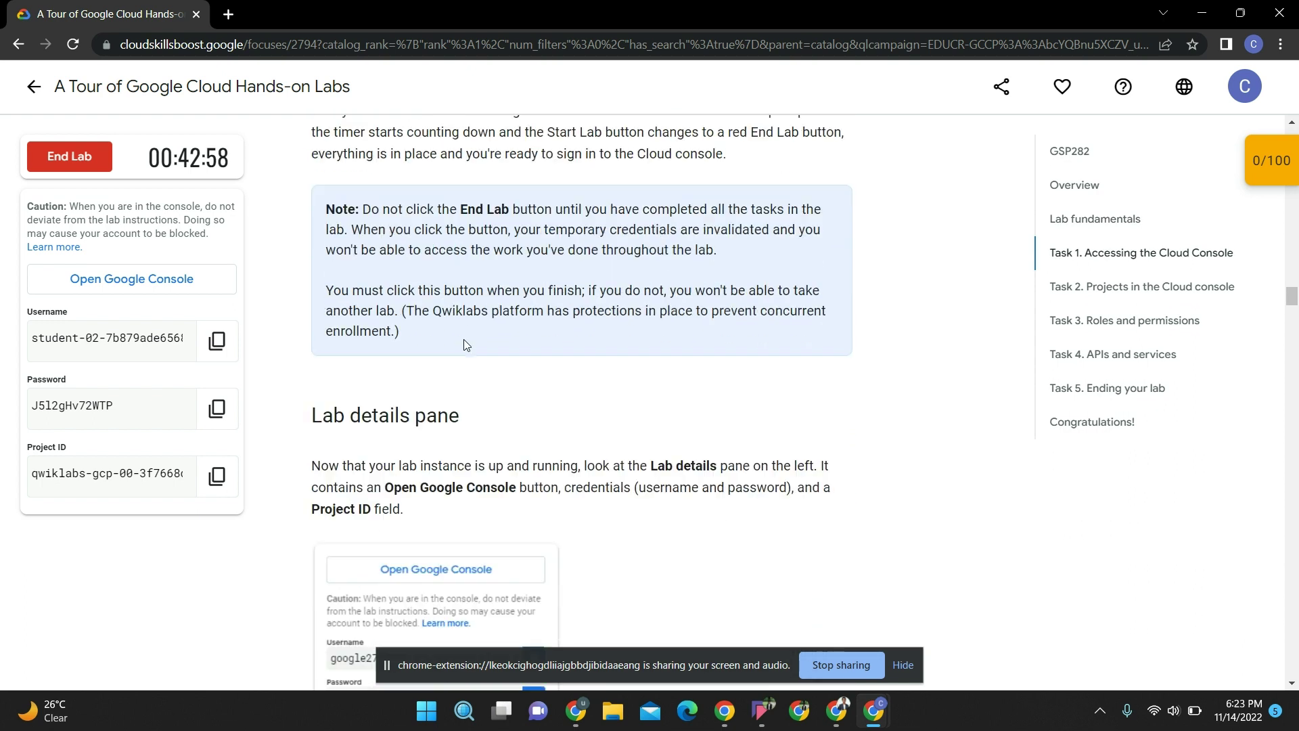
pyautogui.scroll(-15, 464, 340)
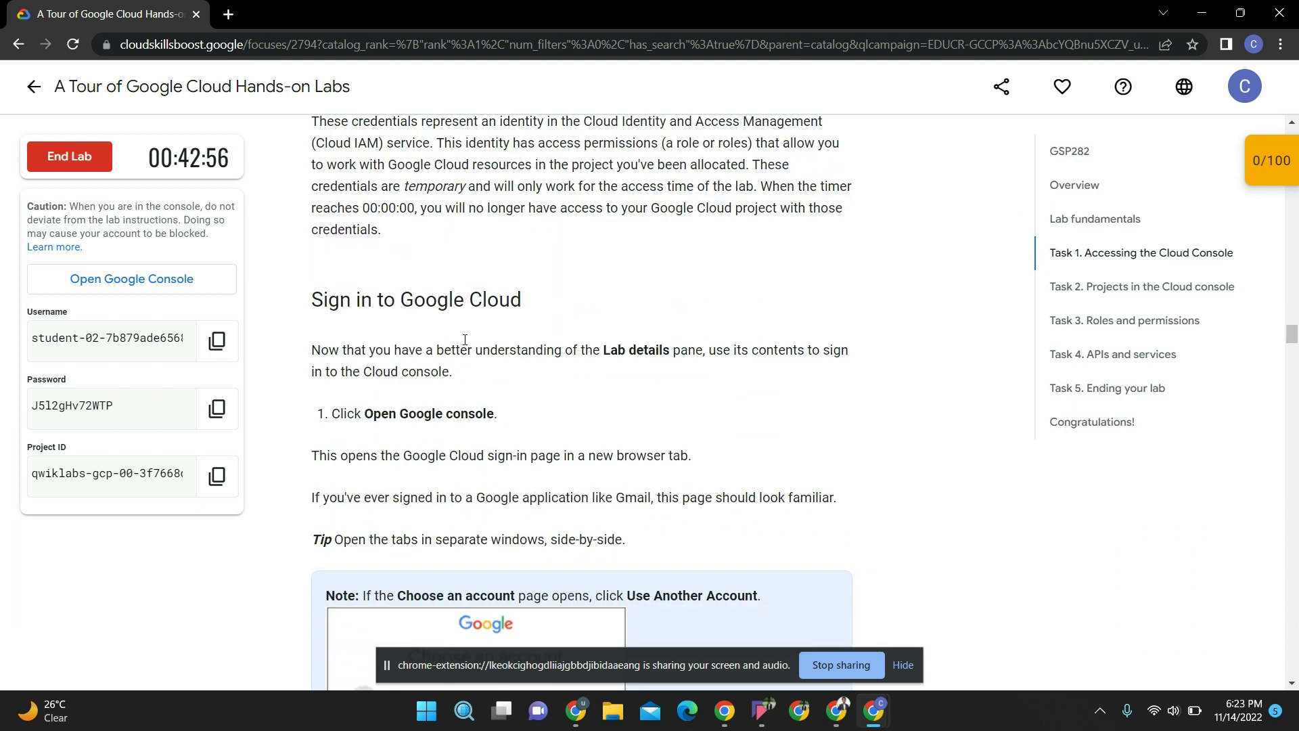
pyautogui.scroll(-11, 464, 340)
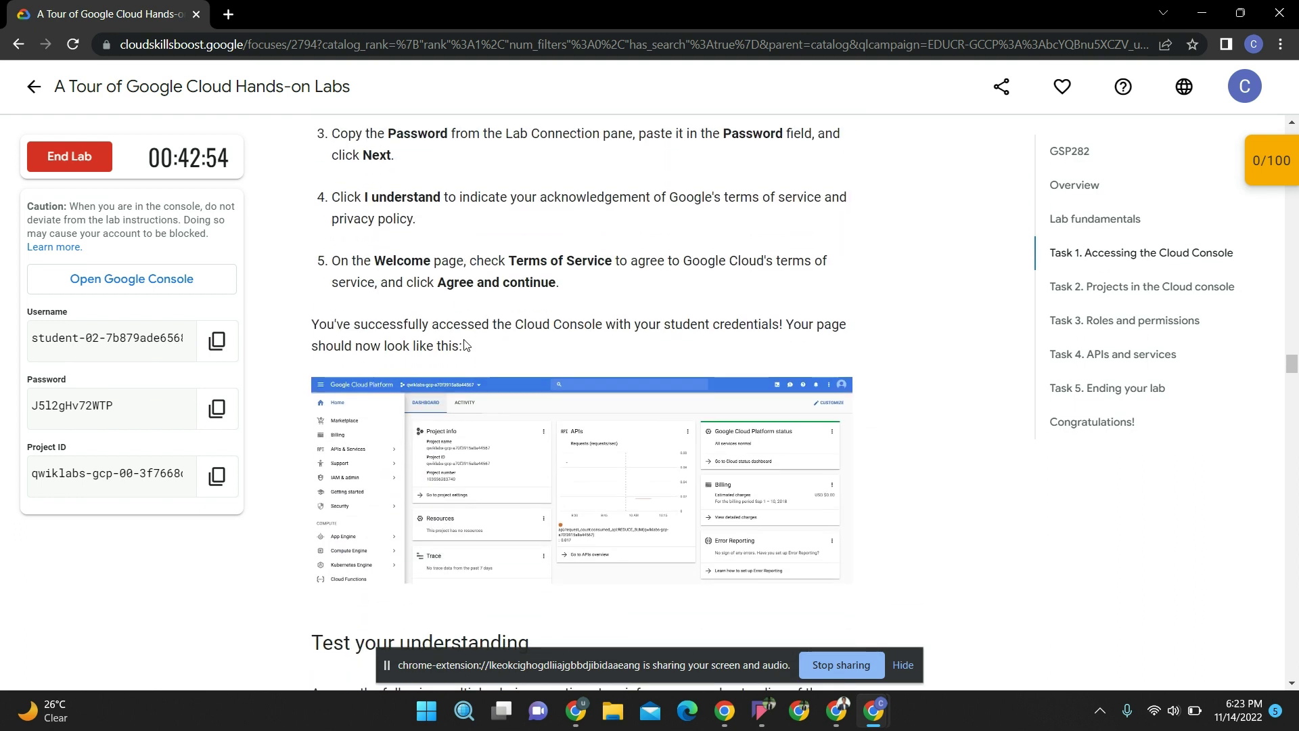
pyautogui.moveTo(874, 709)
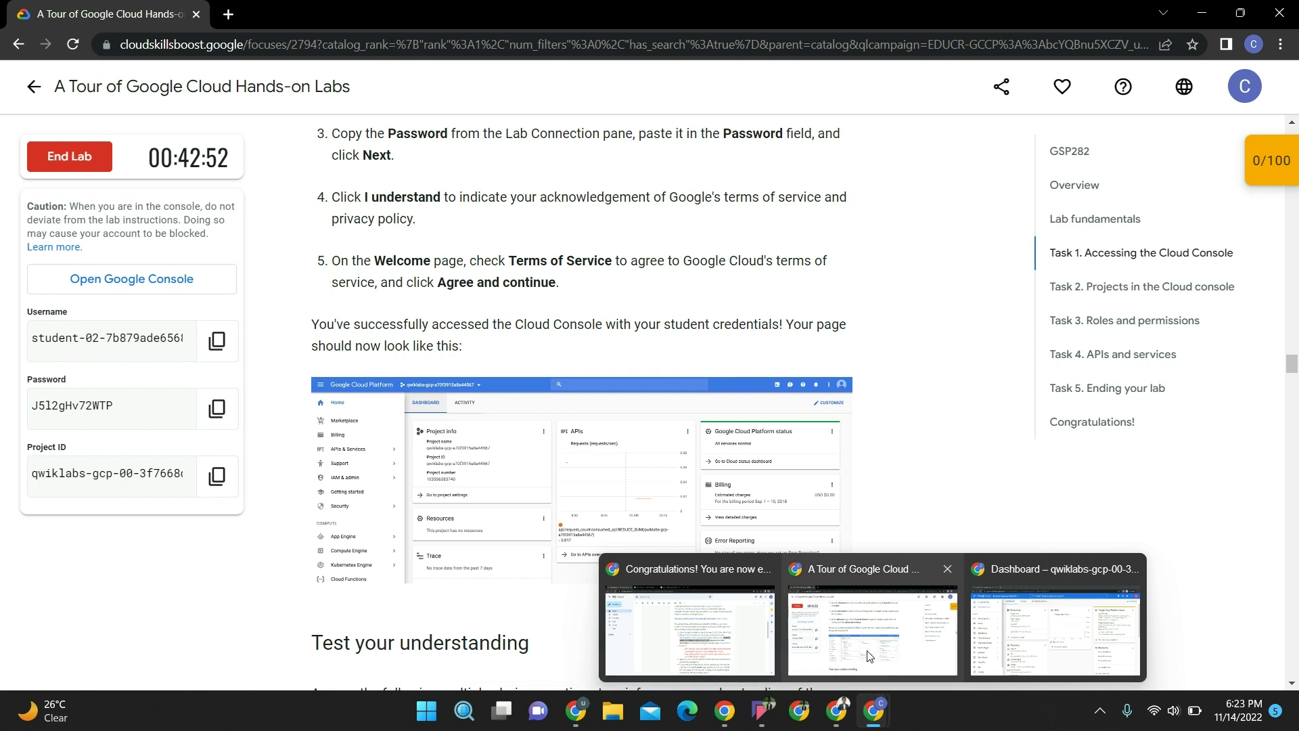
pyautogui.click(1071, 622)
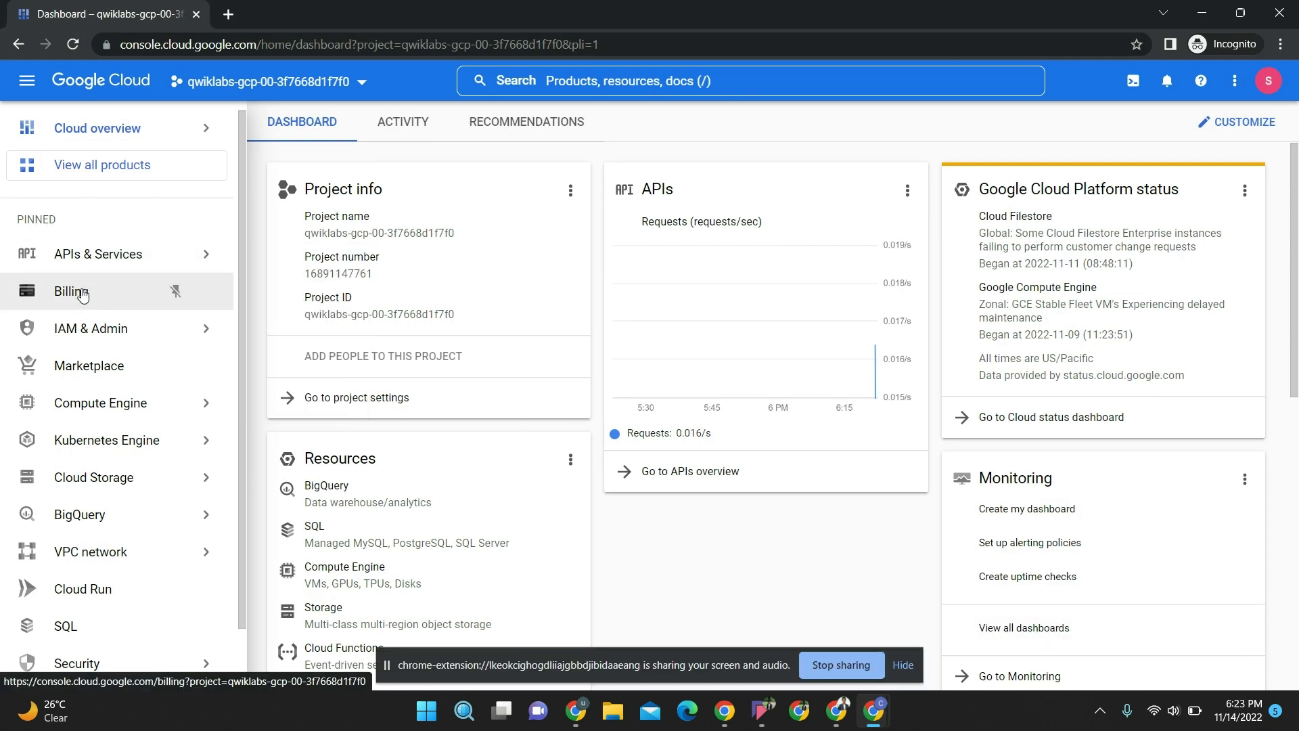
# Search the API Library for Dialogflow, enable the Dialogflow API, and dismiss the Enterprise APIs card
pyautogui.moveTo(109, 258)
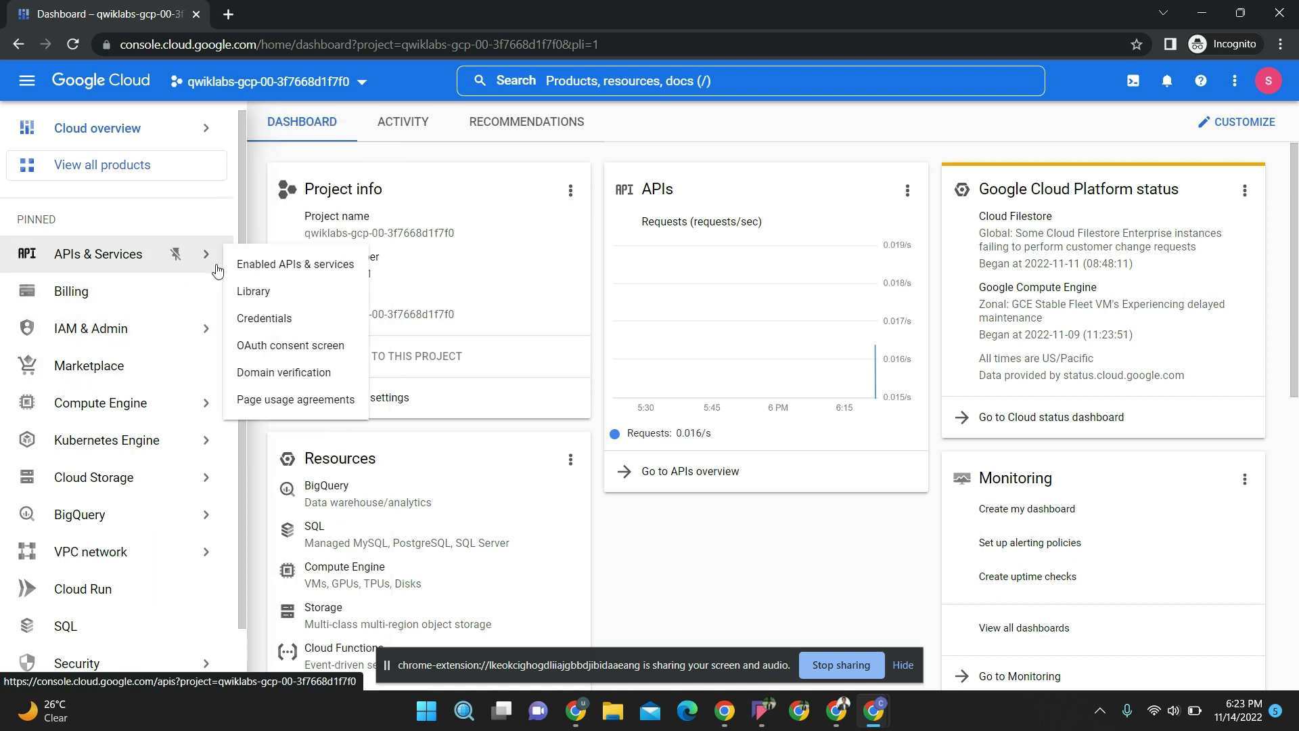
pyautogui.click(260, 291)
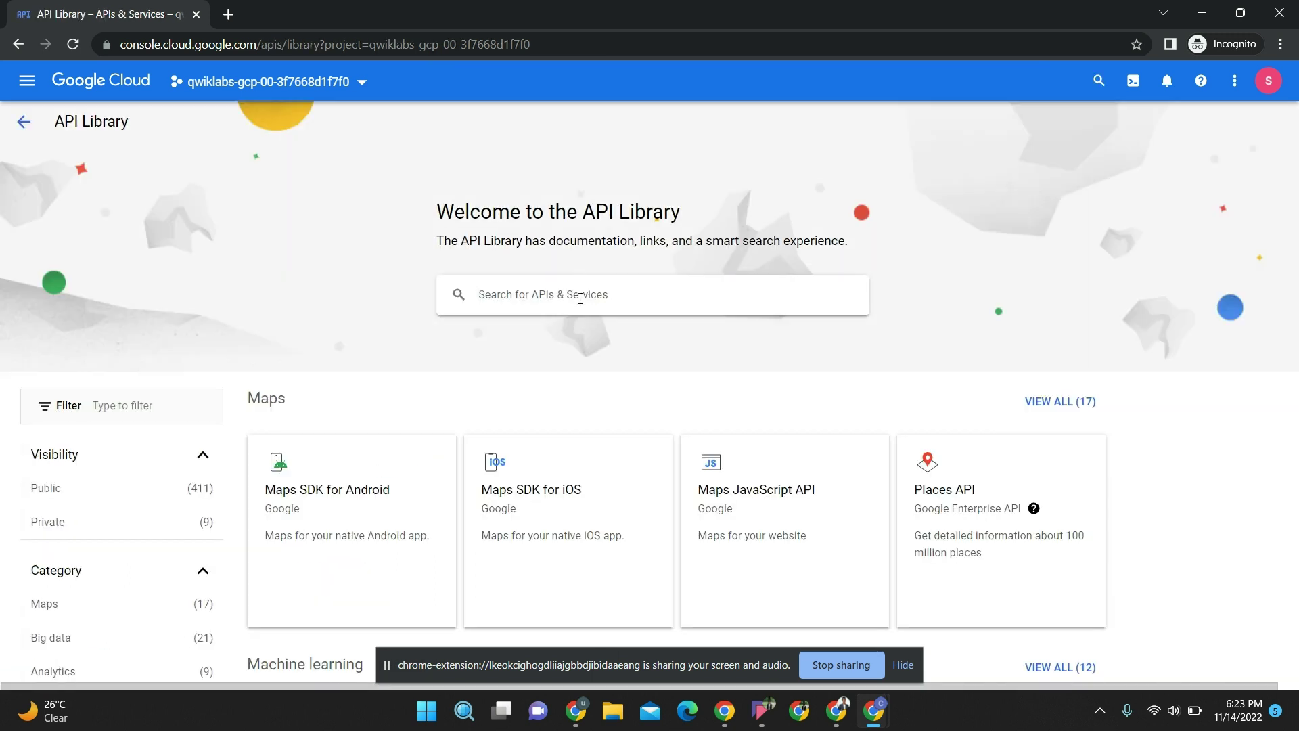
pyautogui.click(580, 297)
pyautogui.write('da')
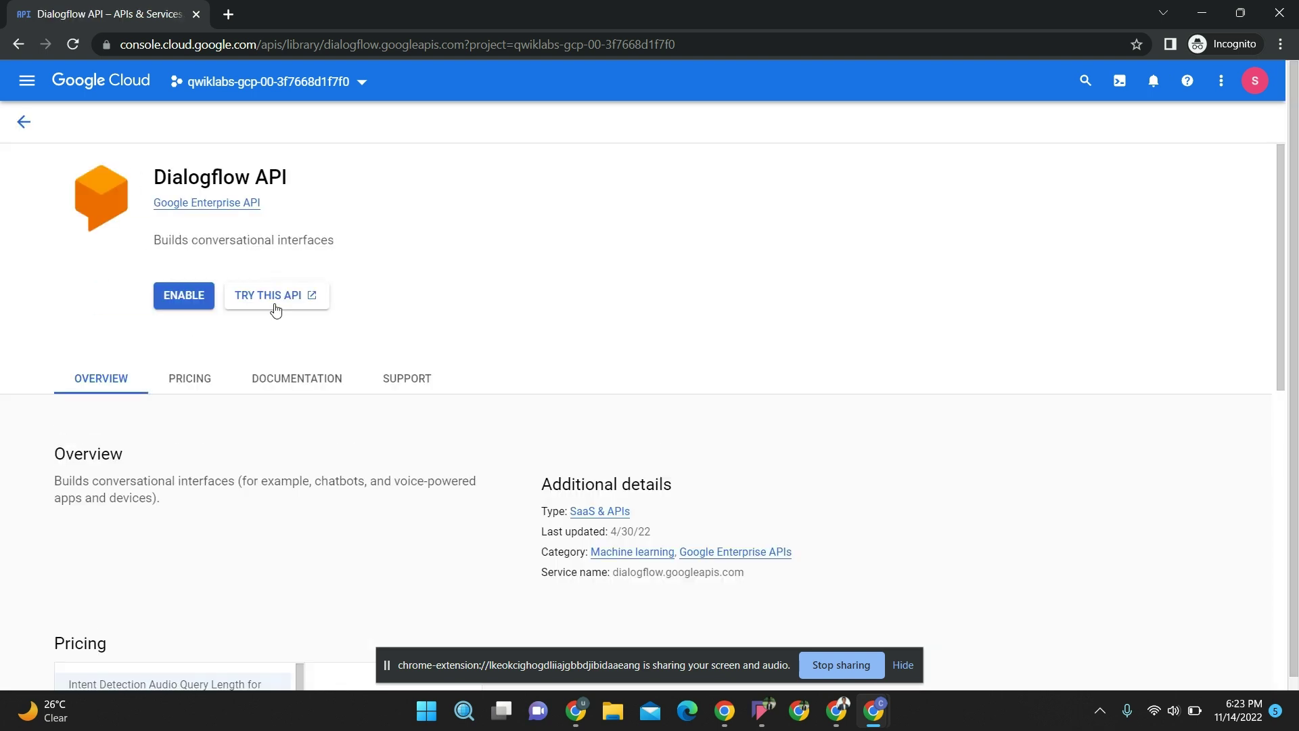
pyautogui.click(183, 295)
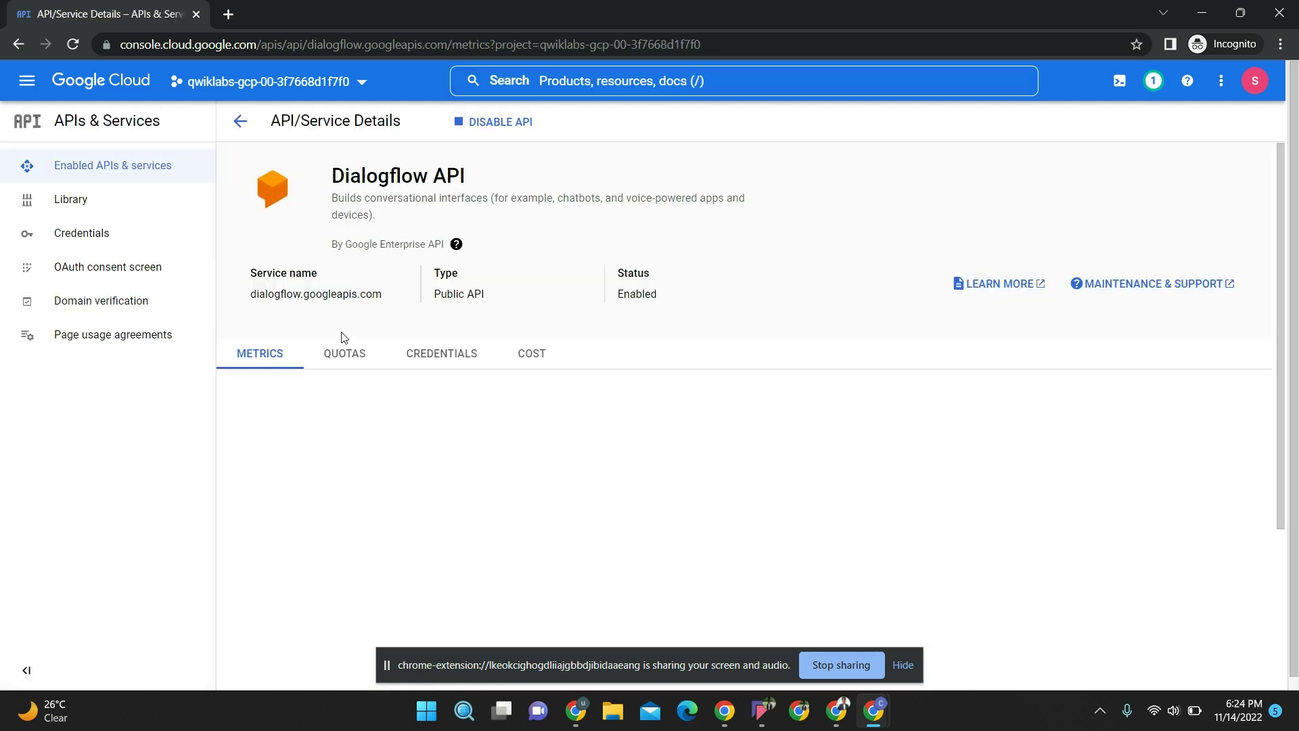
pyautogui.moveTo(456, 244)
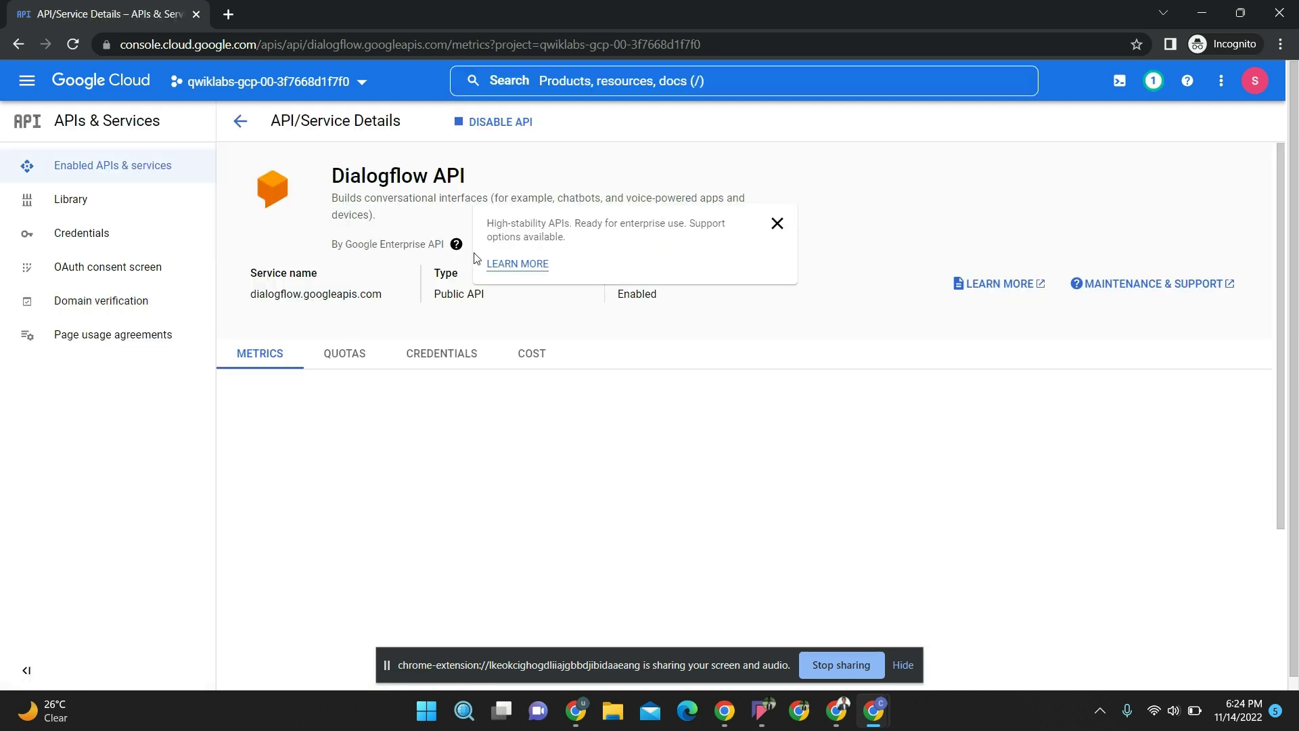
pyautogui.click(774, 224)
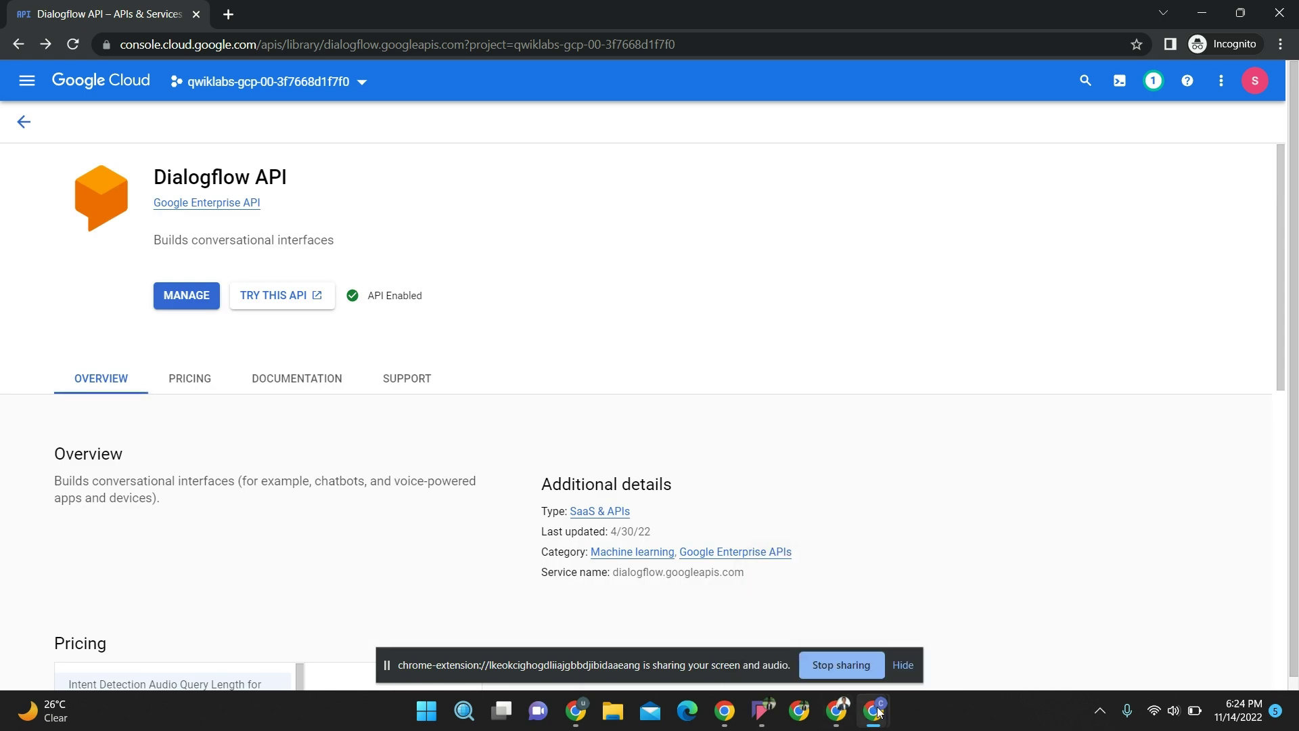
# Return to the lab window and scroll down to Task 4's Check my progress box for Dialogflow
pyautogui.moveTo(870, 698)
pyautogui.click(873, 626)
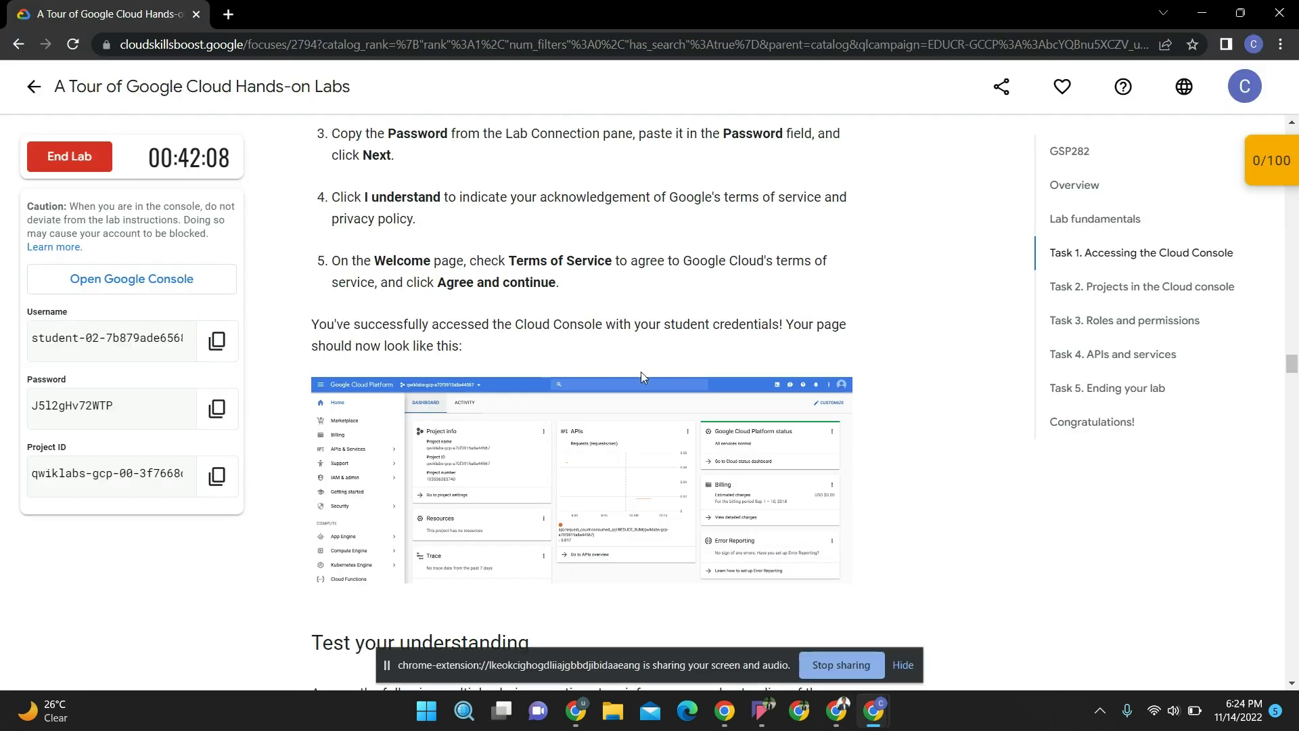
pyautogui.scroll(5, 641, 376)
pyautogui.scroll(20, 642, 377)
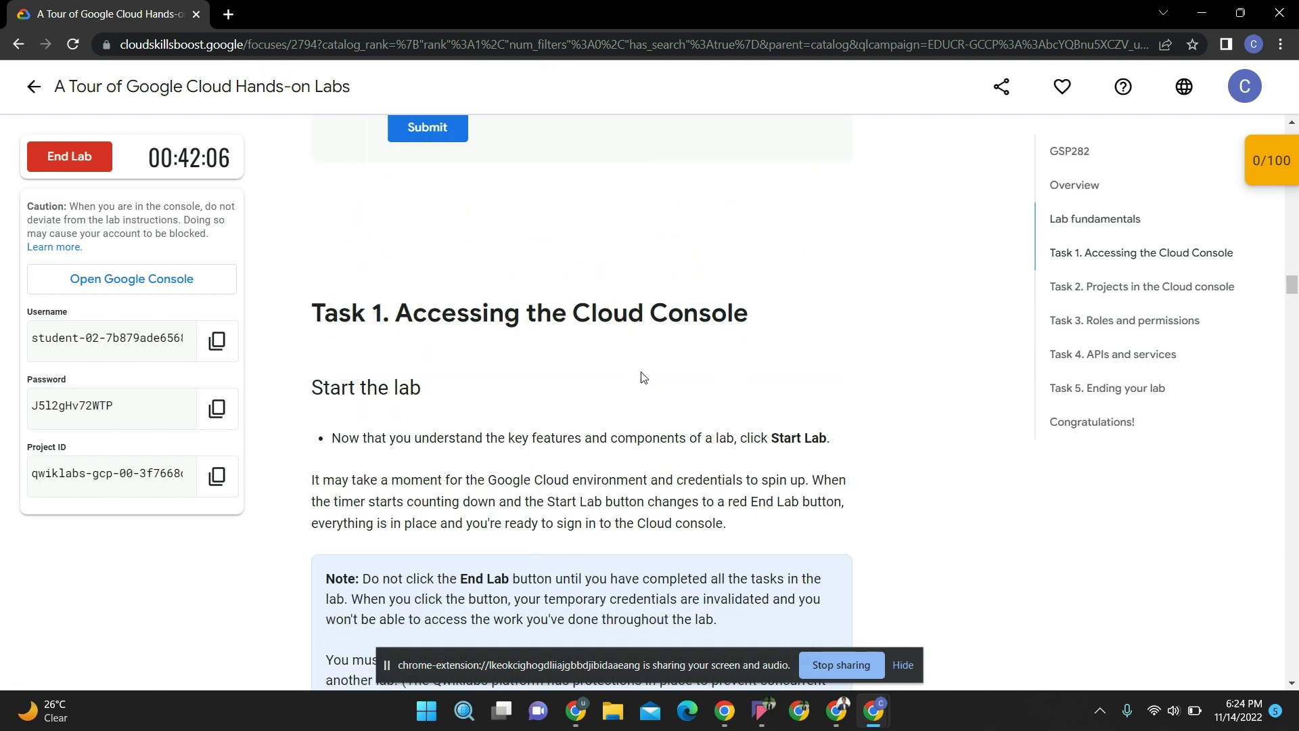
pyautogui.scroll(15, 643, 377)
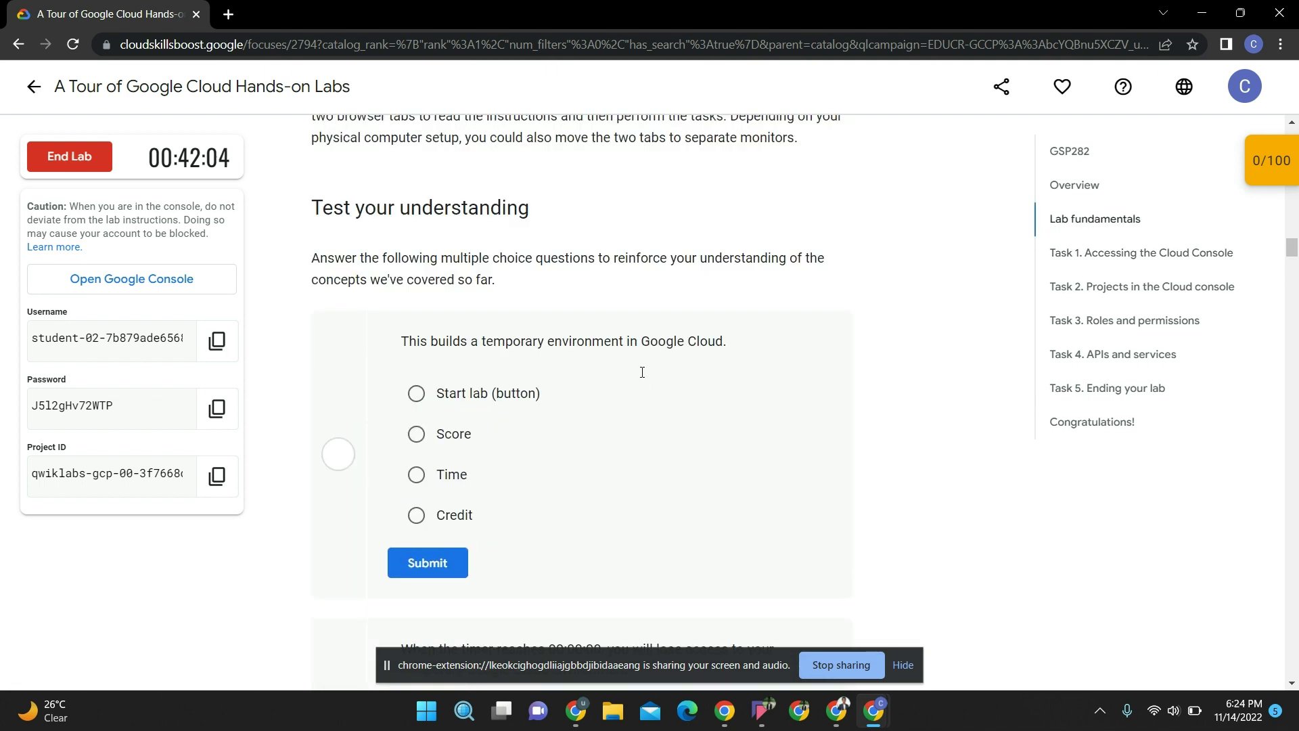
pyautogui.scroll(-20, 643, 377)
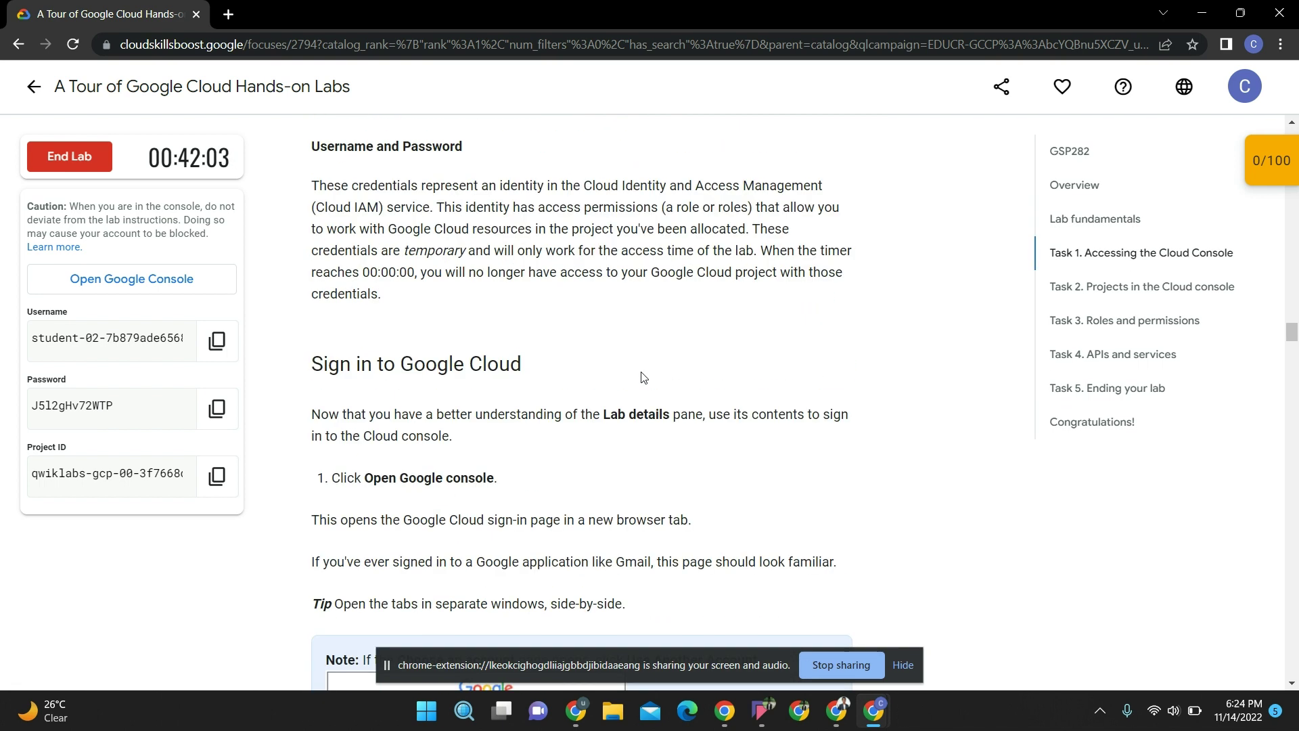
pyautogui.scroll(-20, 642, 377)
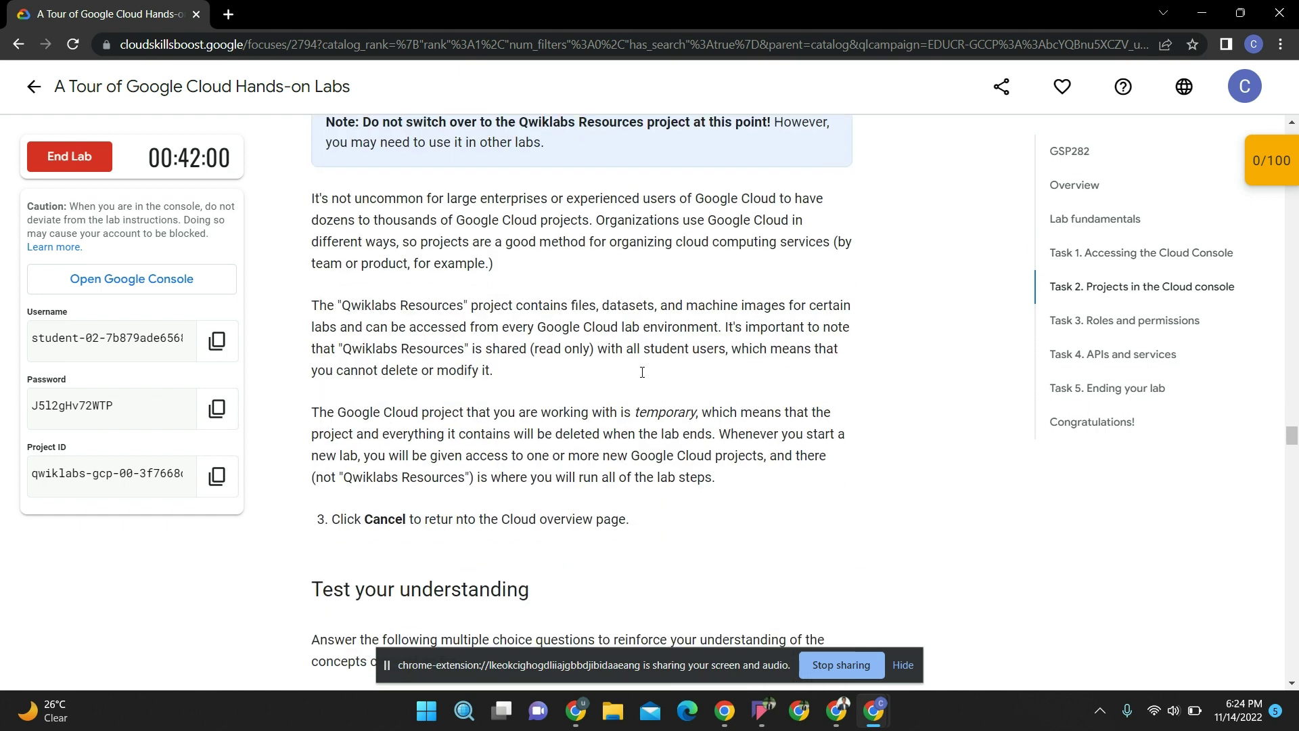
pyautogui.scroll(-20, 643, 377)
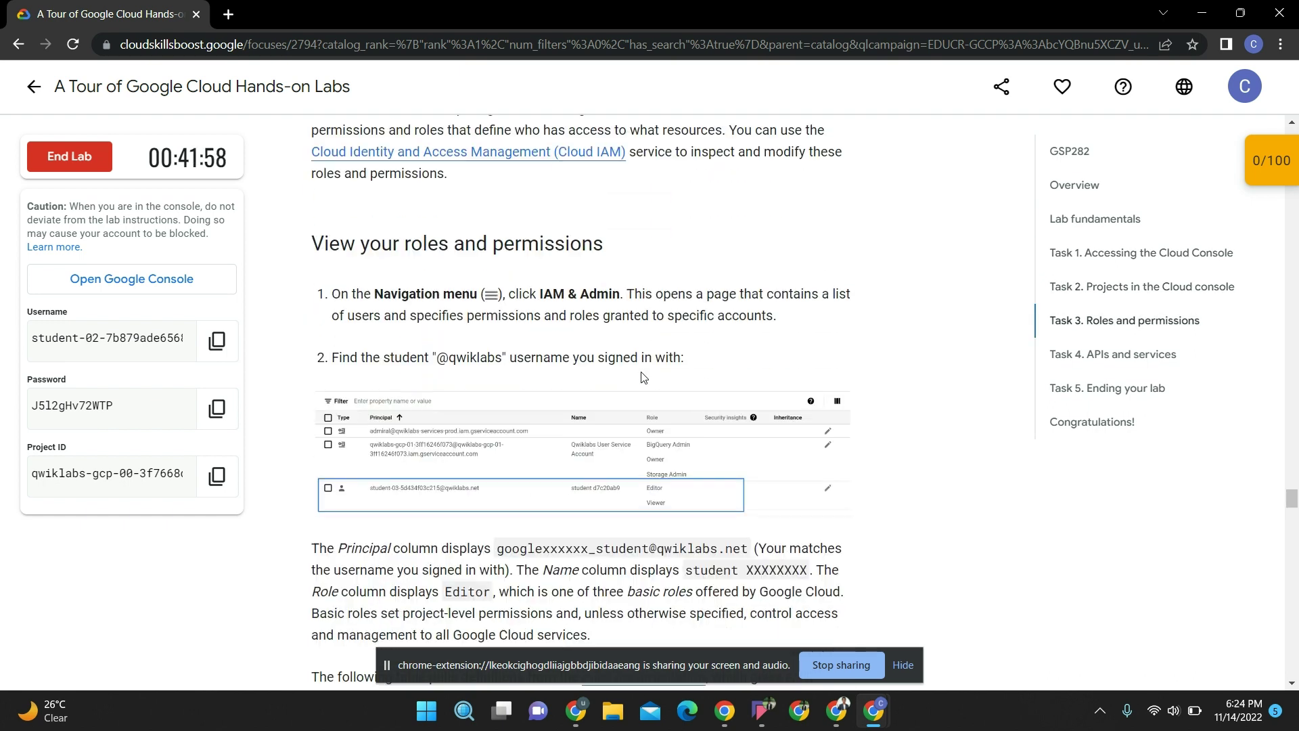
pyautogui.scroll(-20, 643, 377)
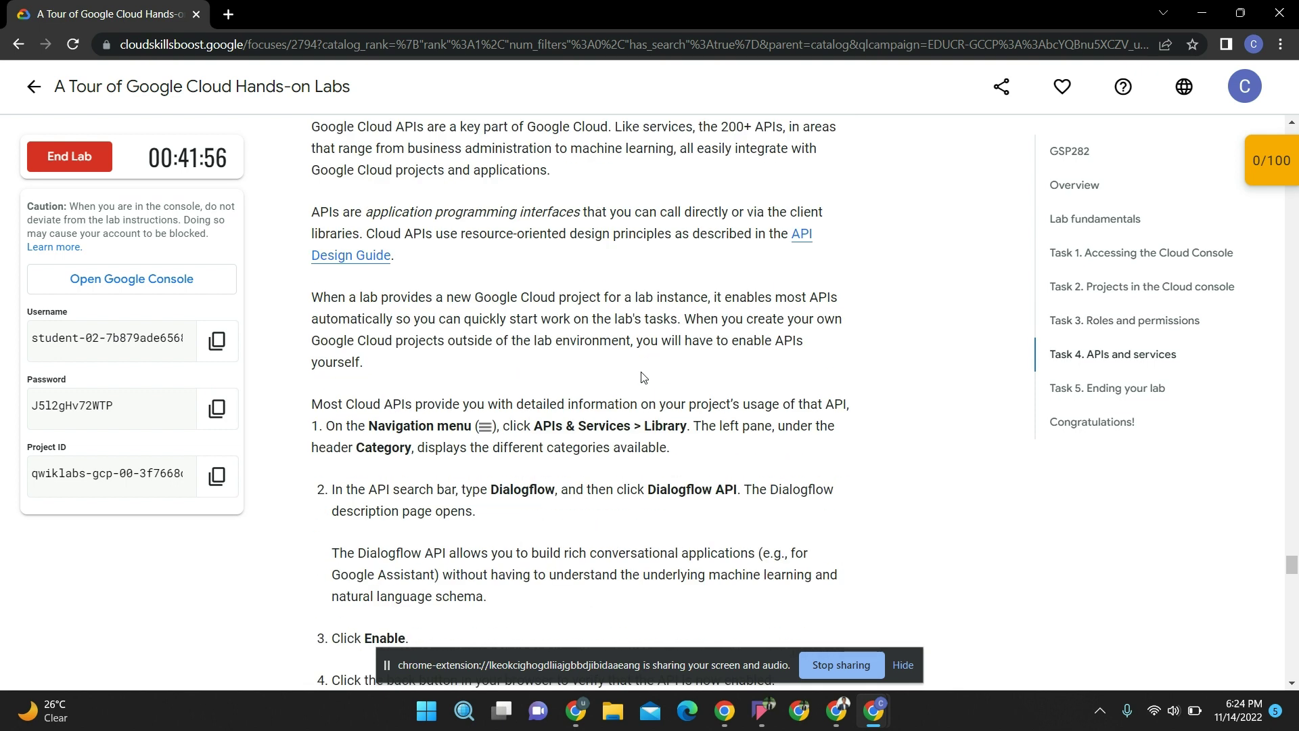
pyautogui.scroll(-6, 642, 377)
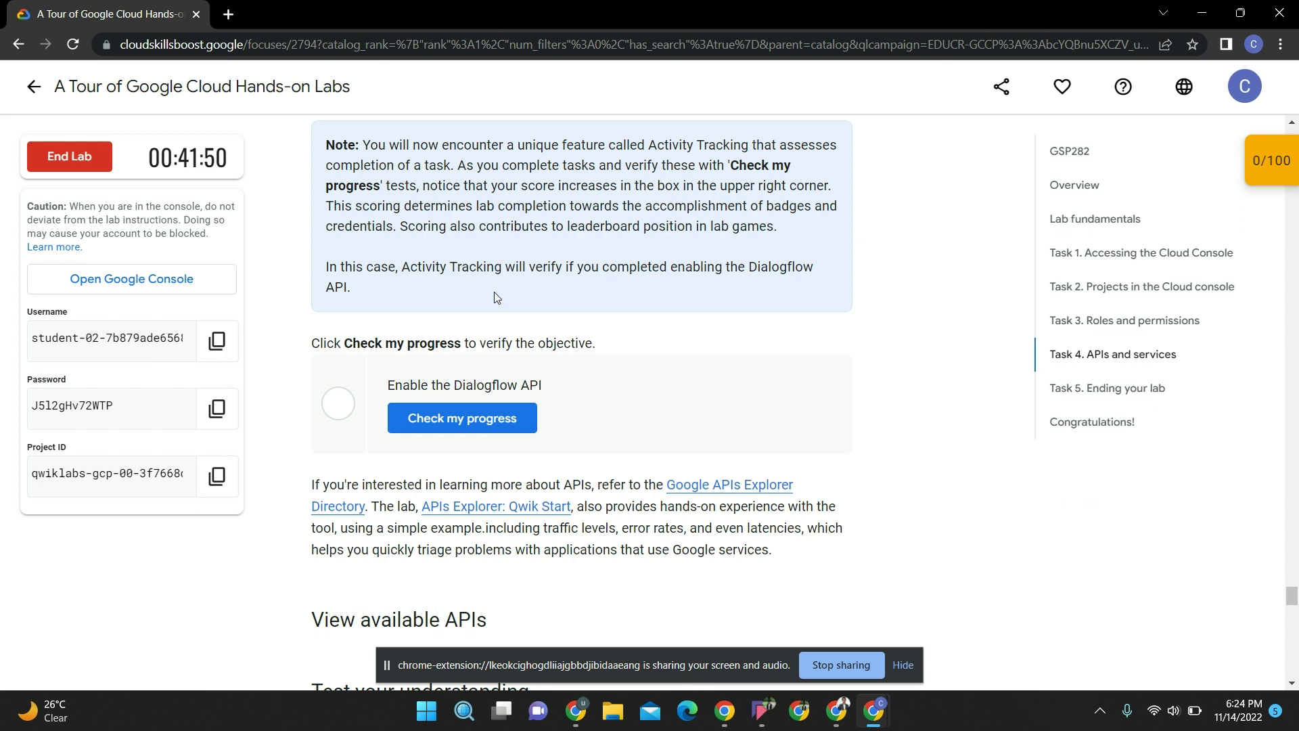
pyautogui.scroll(6, 494, 291)
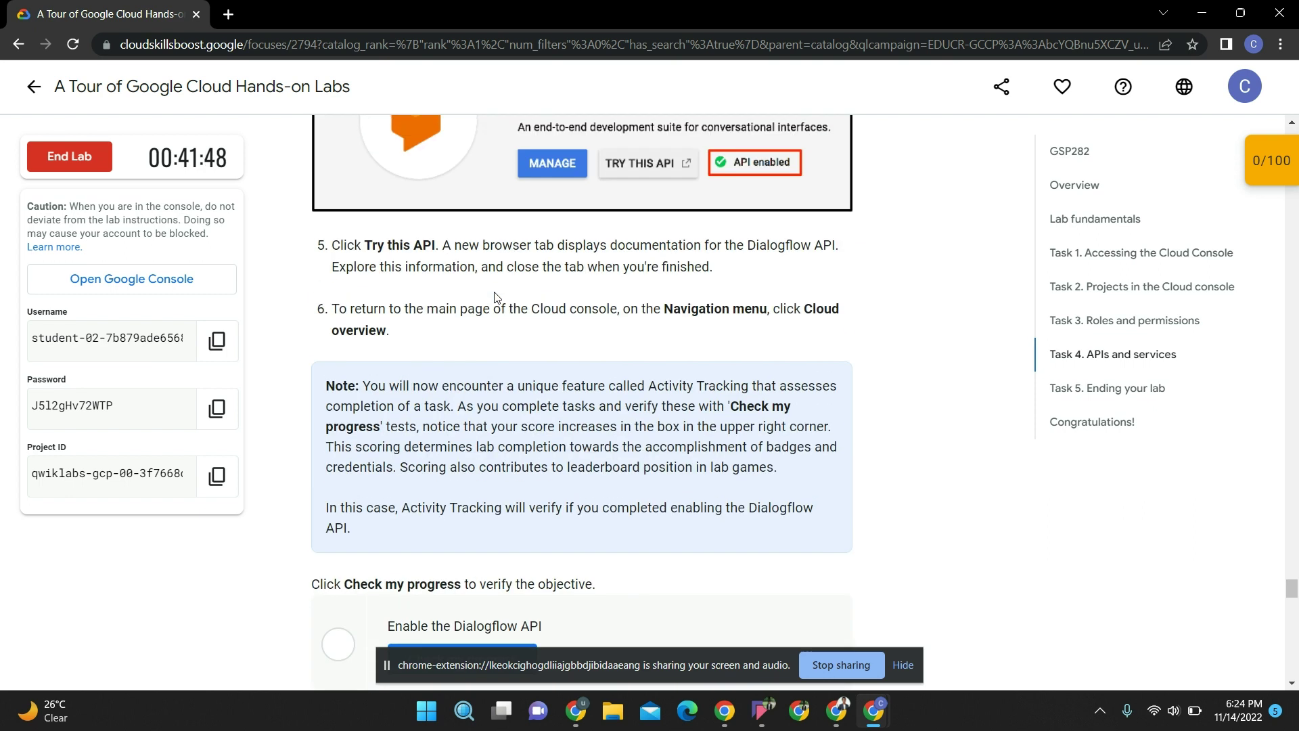
pyautogui.scroll(-5, 640, 362)
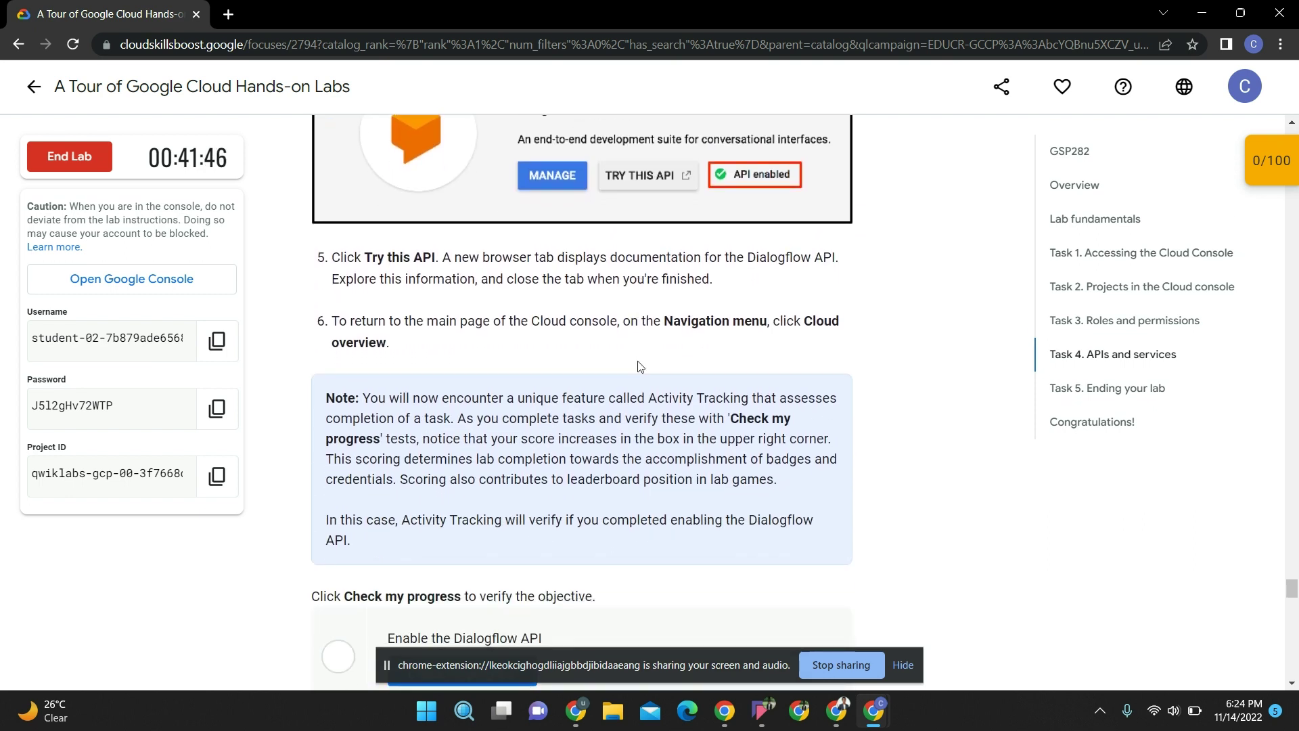
pyautogui.scroll(-1, 638, 362)
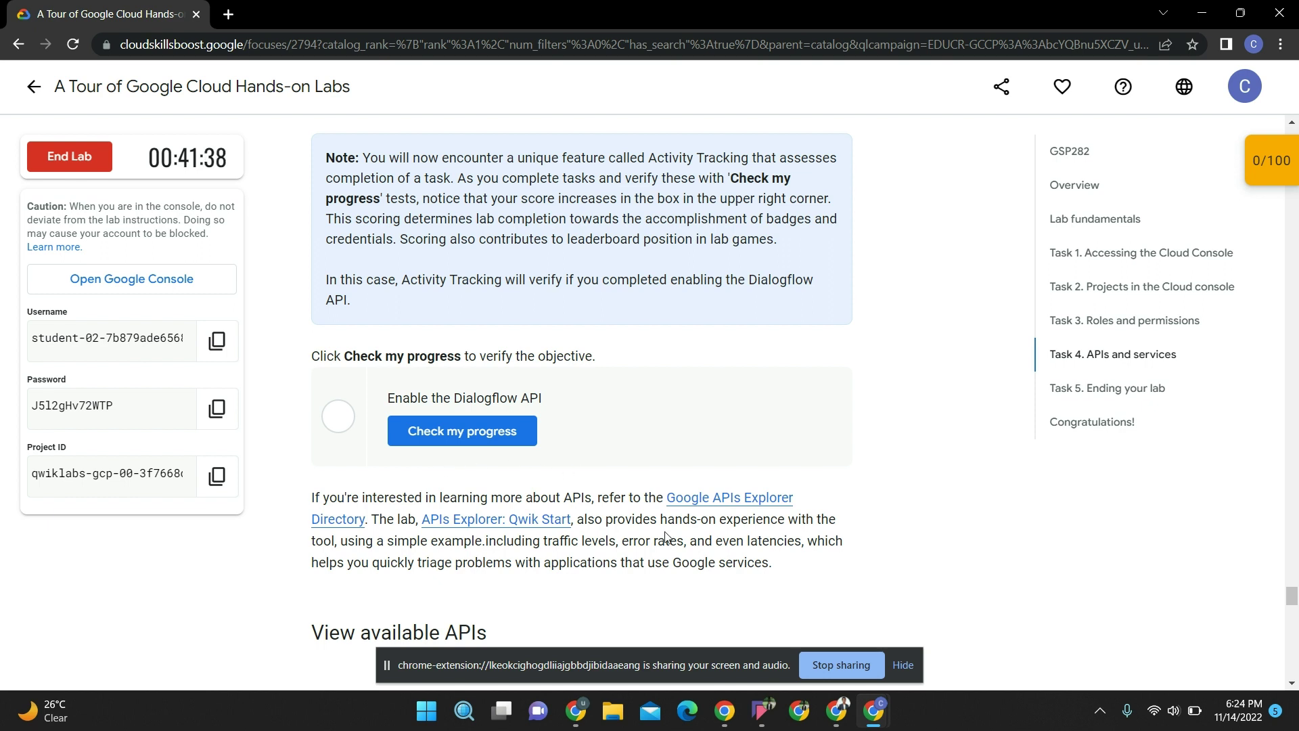
# Bring up the incognito lab window showing the Dialogflow API check completed and score 100/100
pyautogui.moveTo(576, 710)
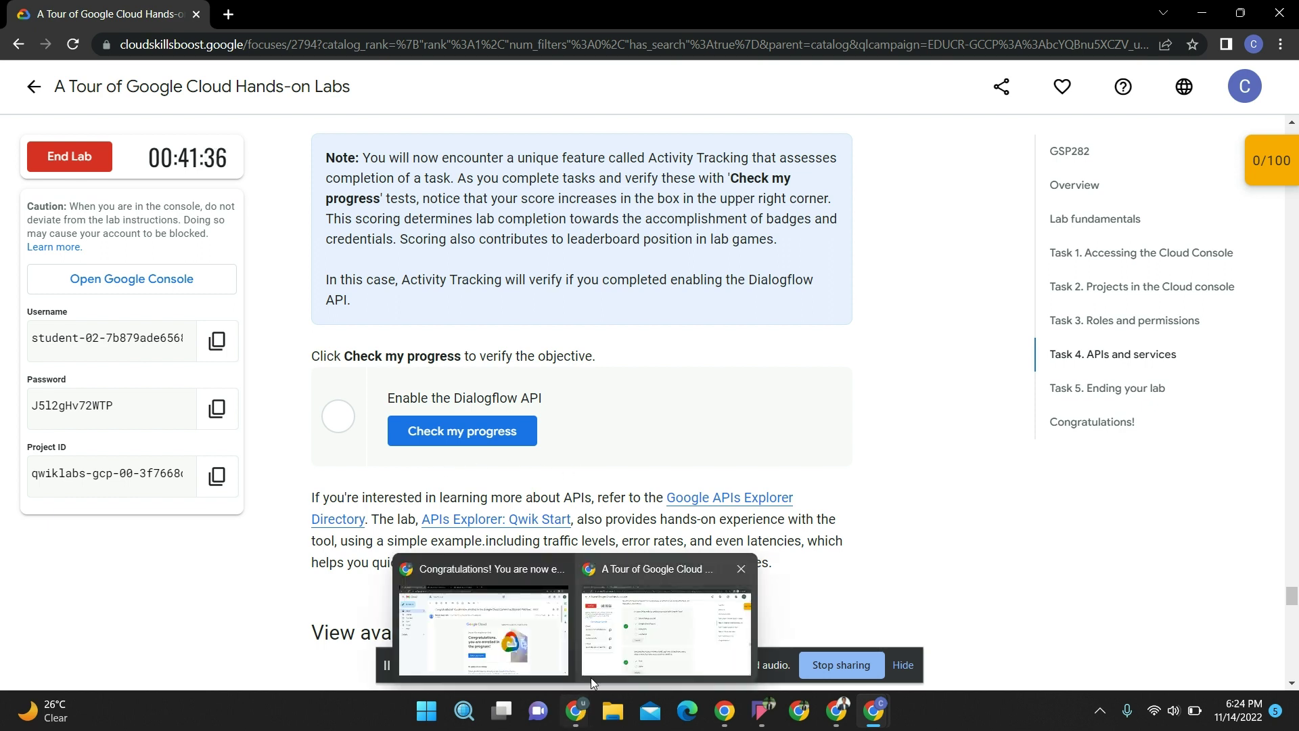
pyautogui.click(626, 653)
pyautogui.scroll(-15, 607, 424)
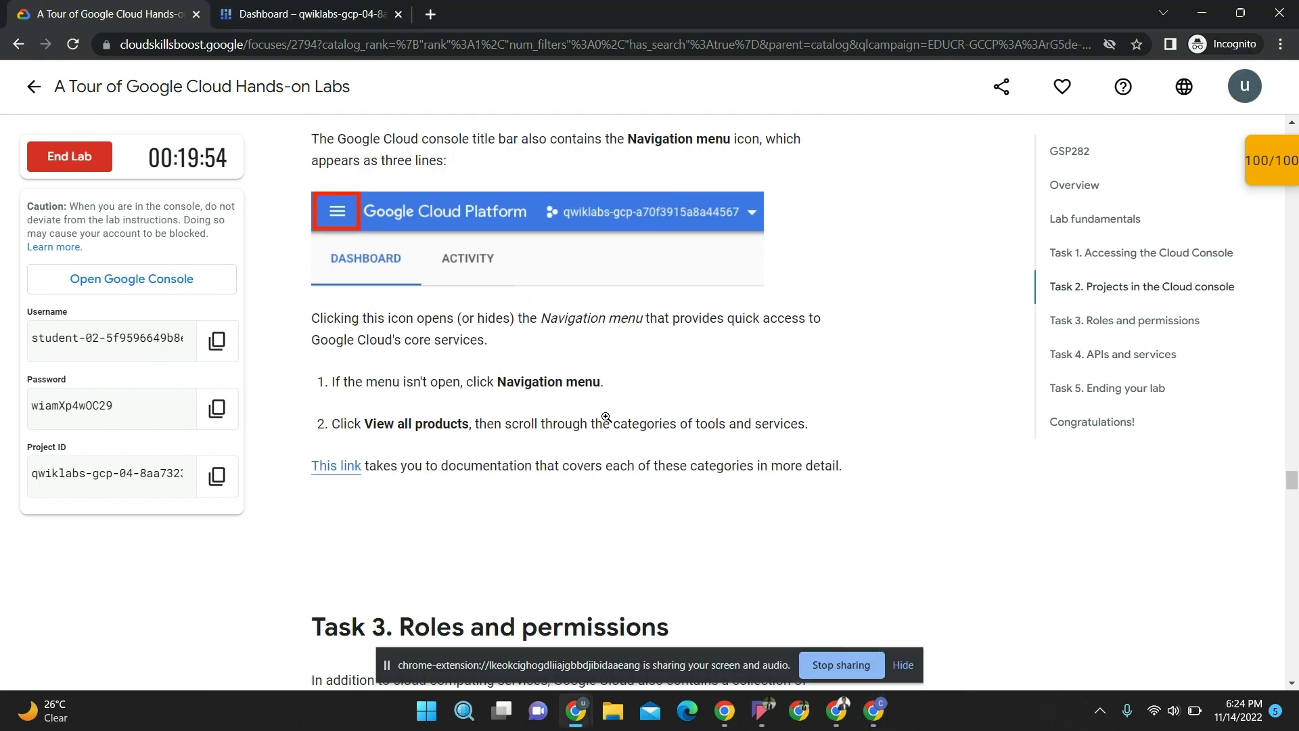
pyautogui.scroll(-20, 607, 422)
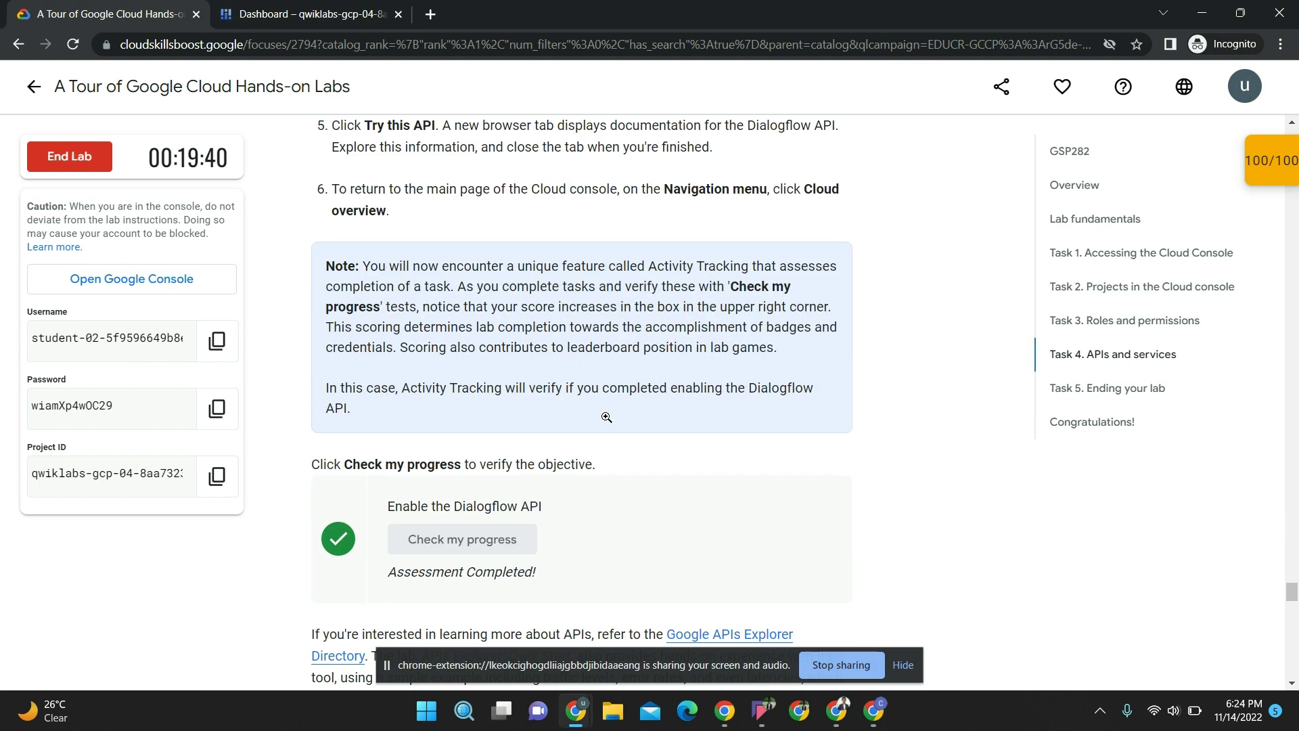
pyautogui.scroll(-4, 607, 418)
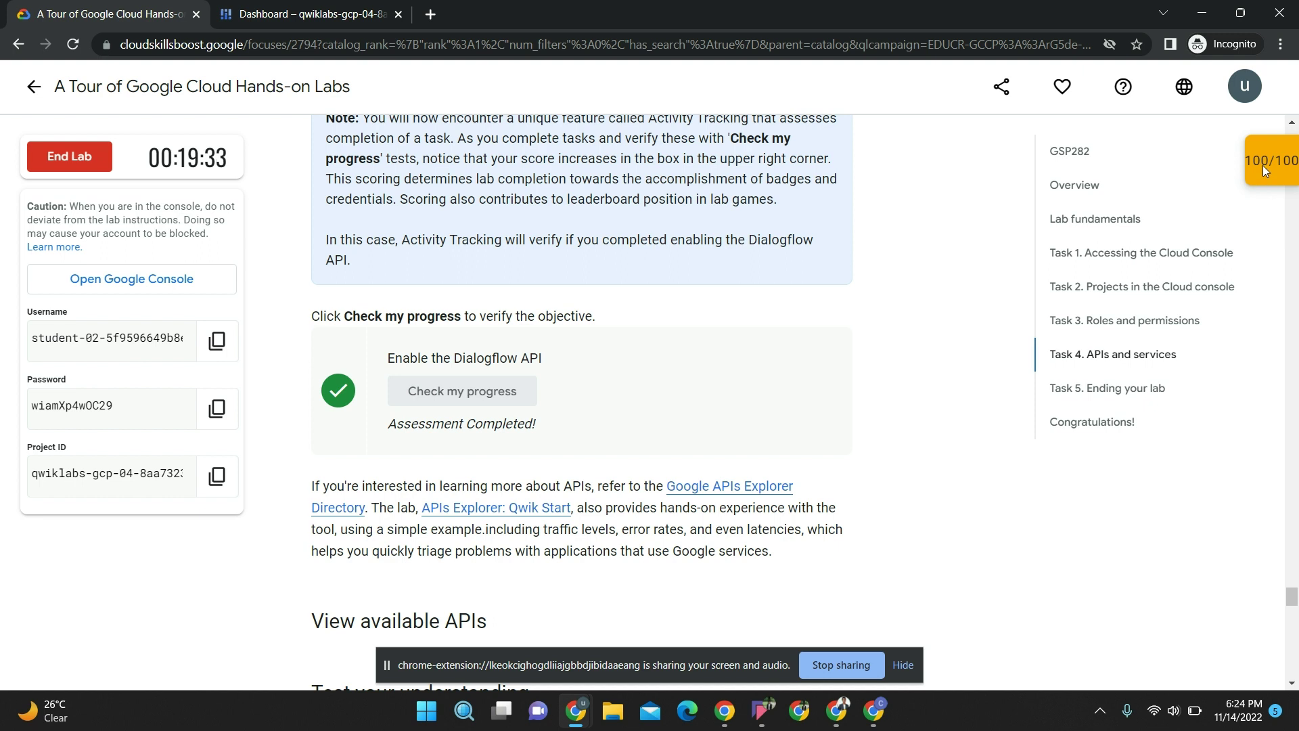
# End the GSP282 lab, confirm it, and give it a five-star rating
pyautogui.click(58, 171)
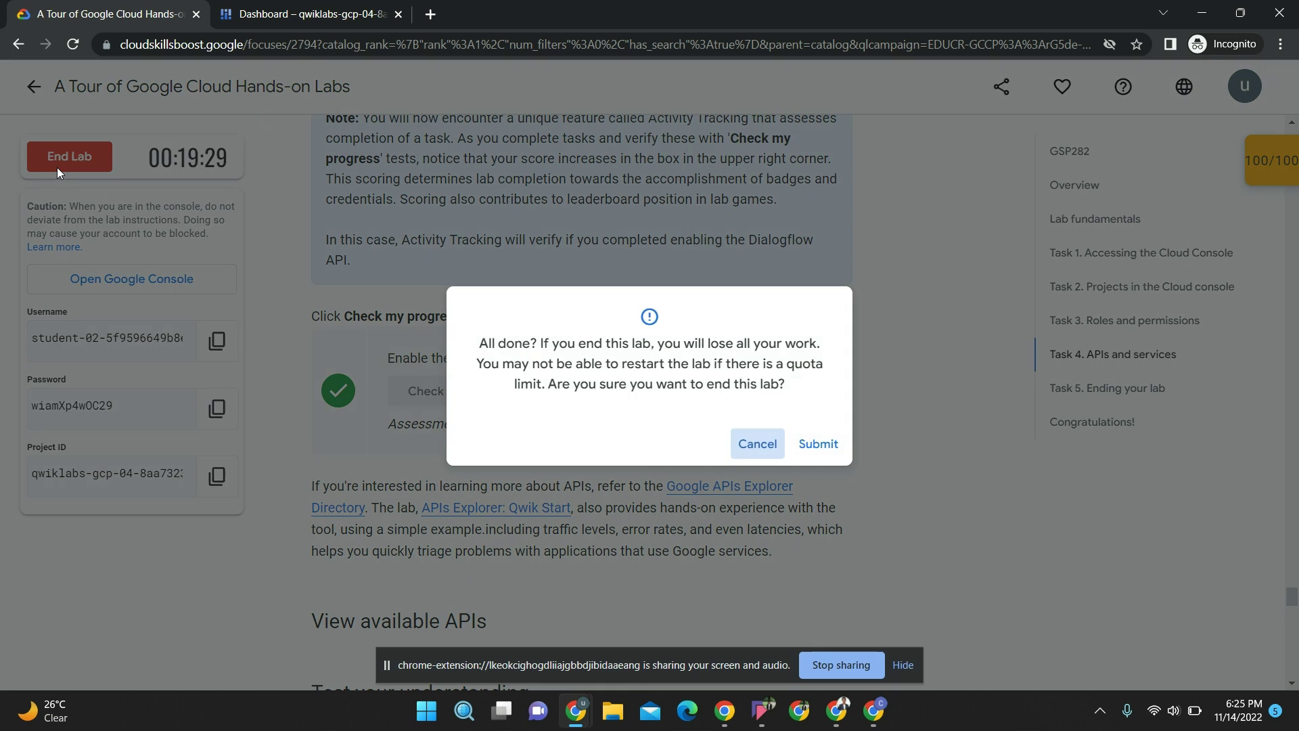
pyautogui.click(811, 450)
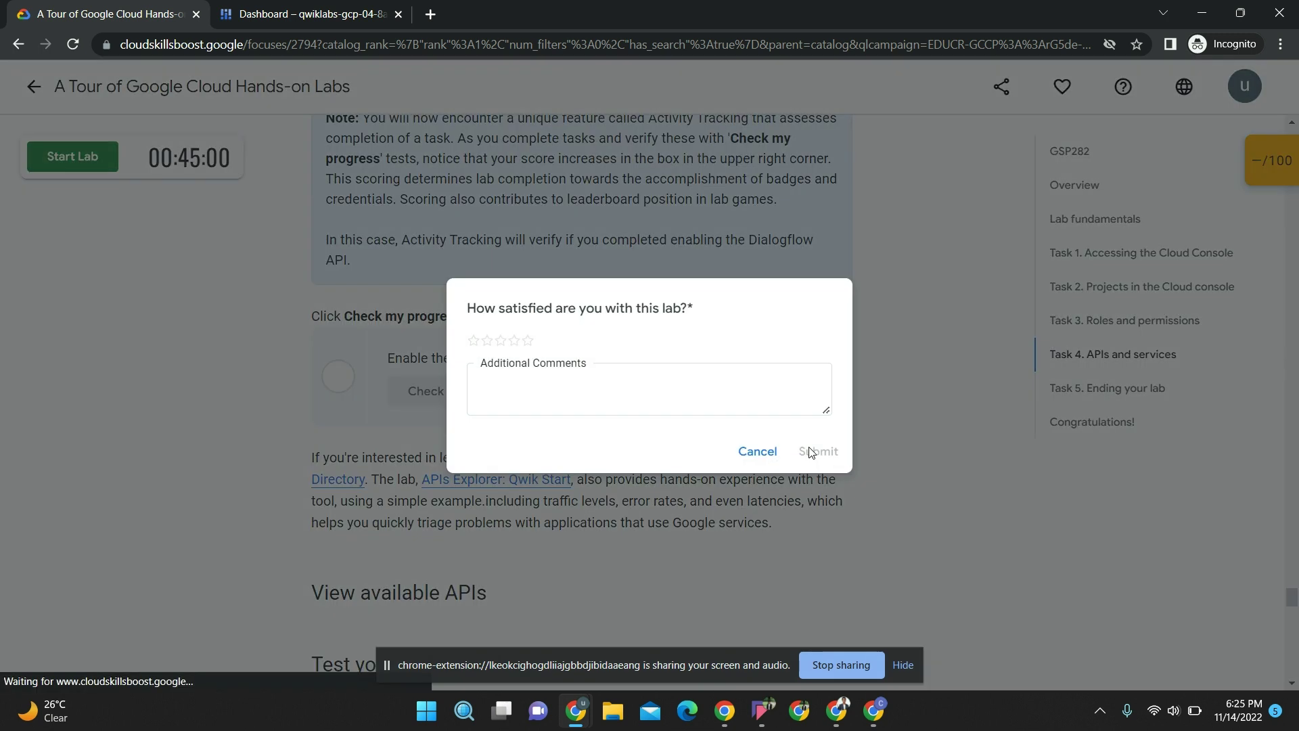
pyautogui.click(529, 341)
# Add the comment 'its good with hands-on' and submit the rating
pyautogui.click(524, 377)
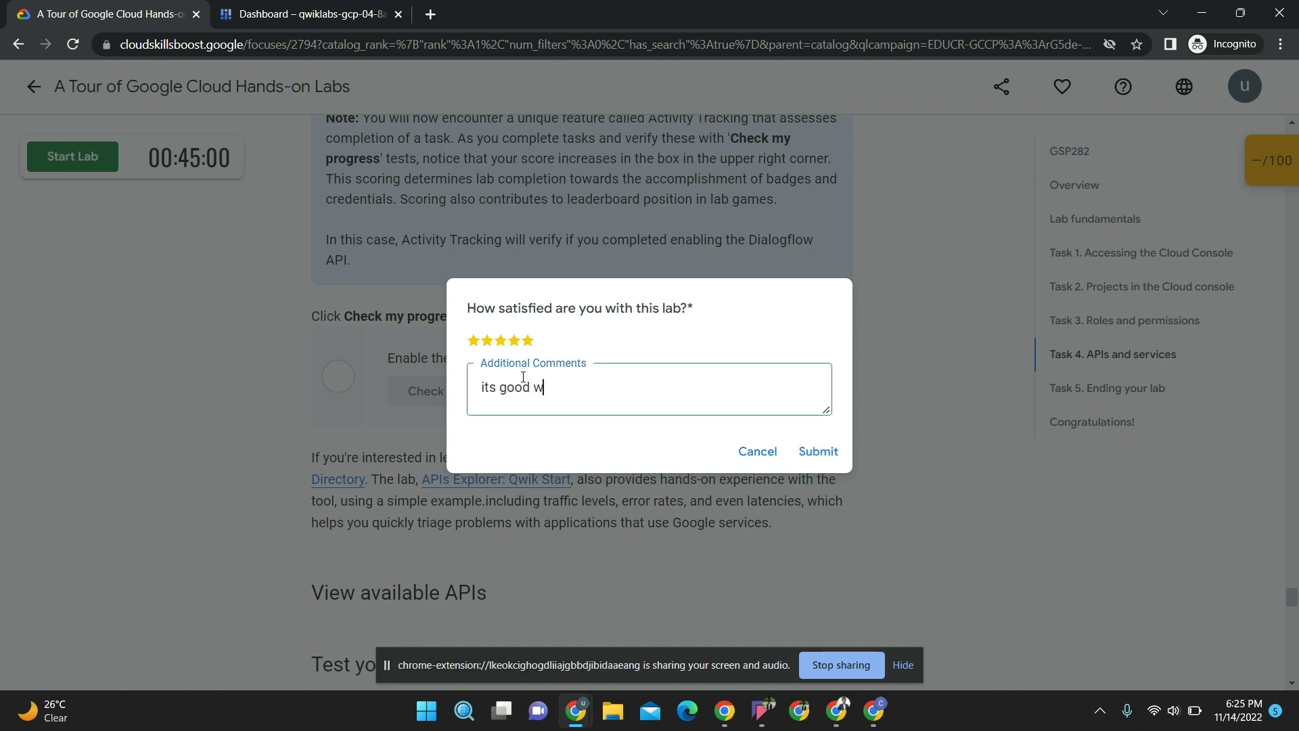
pyautogui.write('its good with handson')
pyautogui.click(598, 390)
pyautogui.write('-on')
pyautogui.click(812, 454)
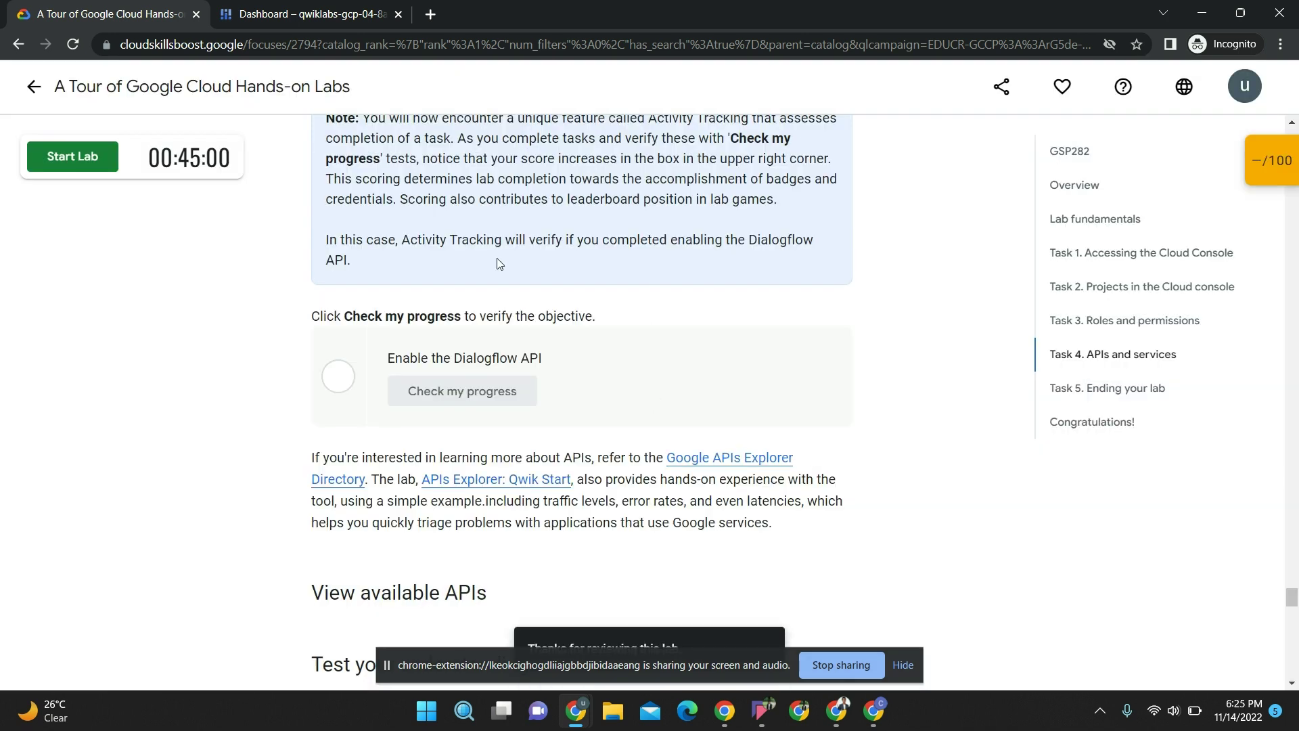
# Return from the lab page to the GSP282 results listing A Tour of Google Cloud Hands-on Labs
pyautogui.scroll(20, 498, 263)
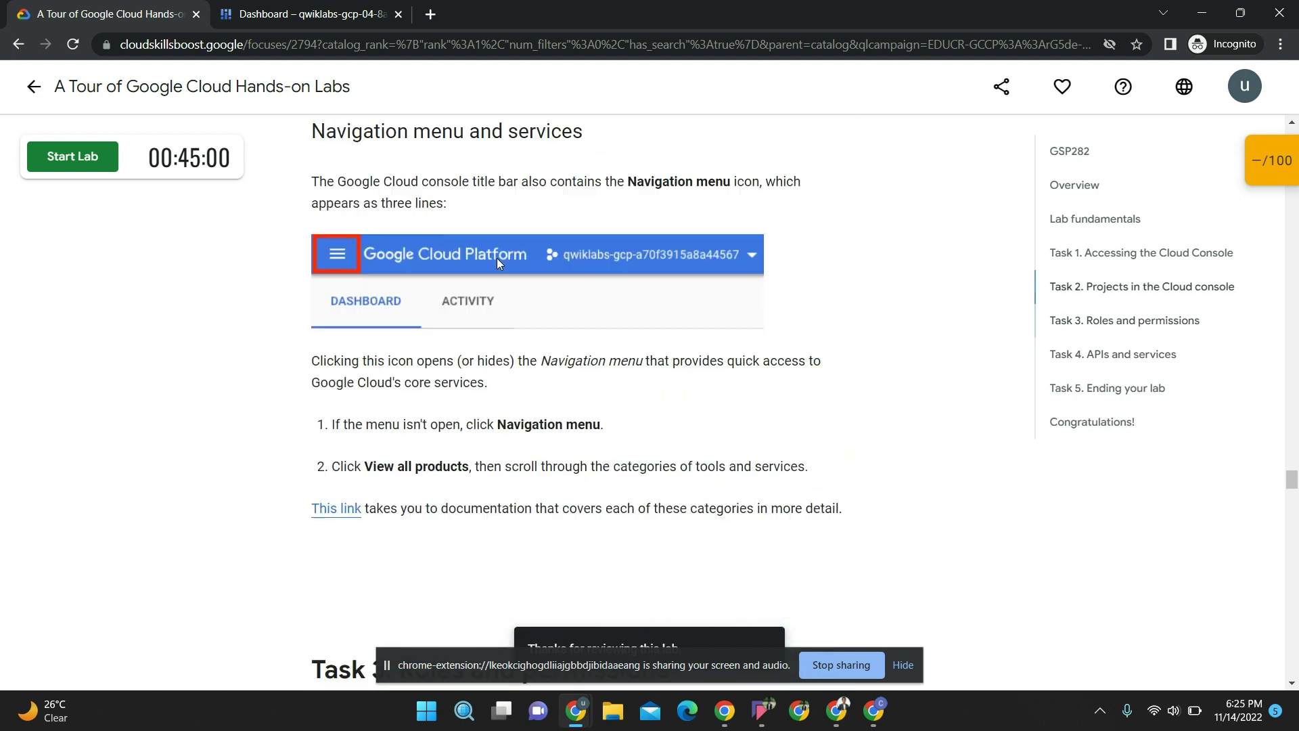
pyautogui.scroll(20, 497, 259)
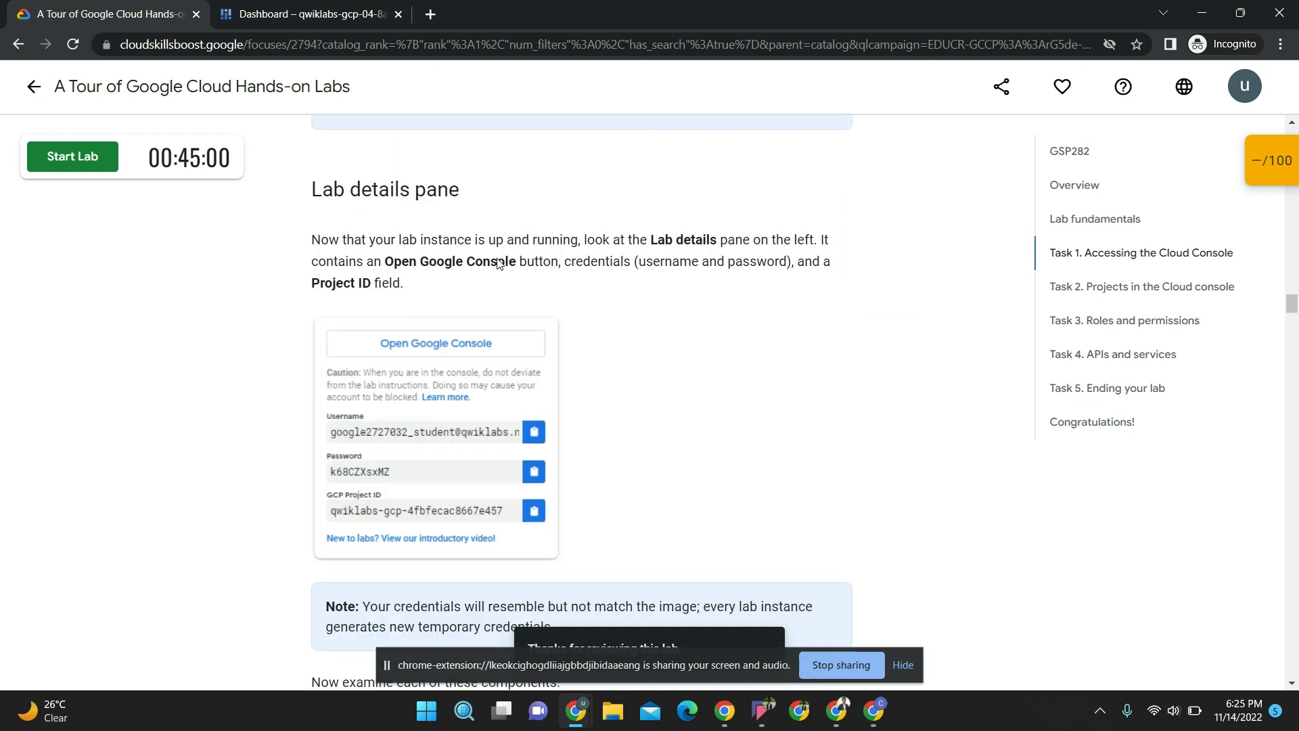
pyautogui.scroll(20, 498, 263)
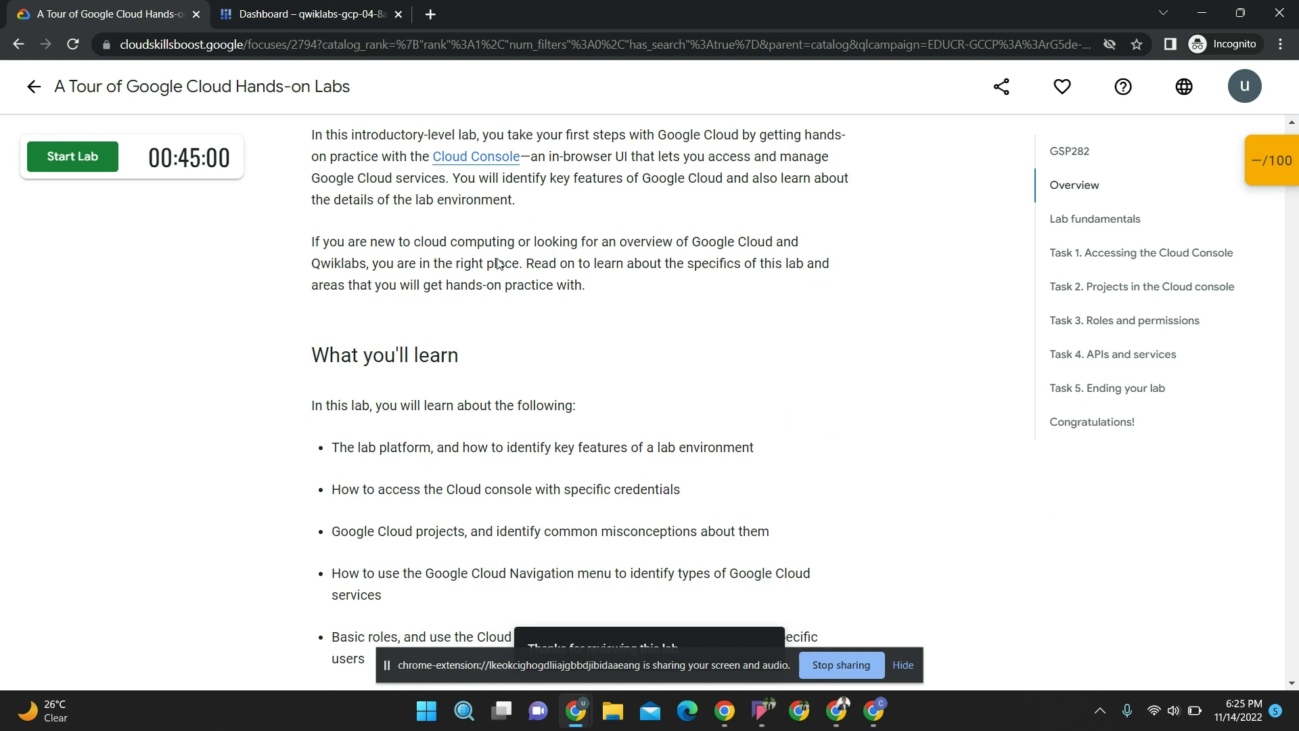
pyautogui.scroll(5, 498, 263)
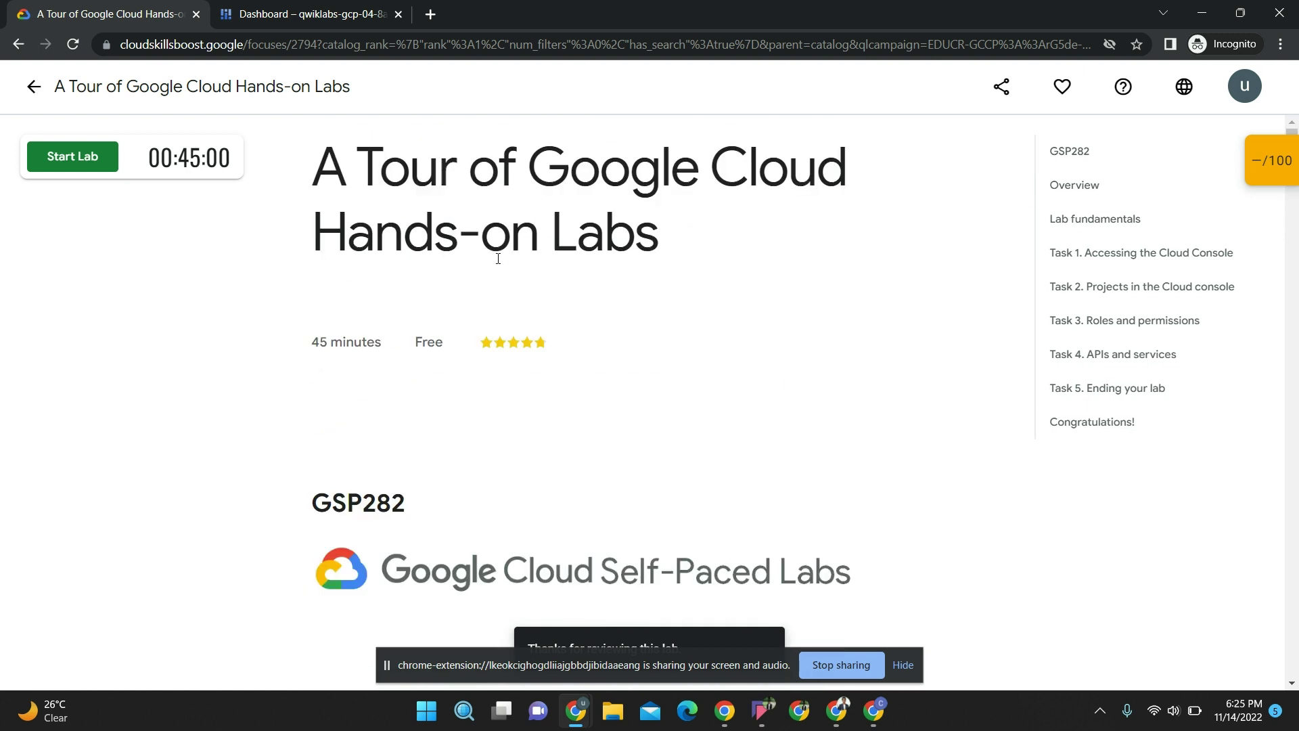
pyautogui.click(26, 98)
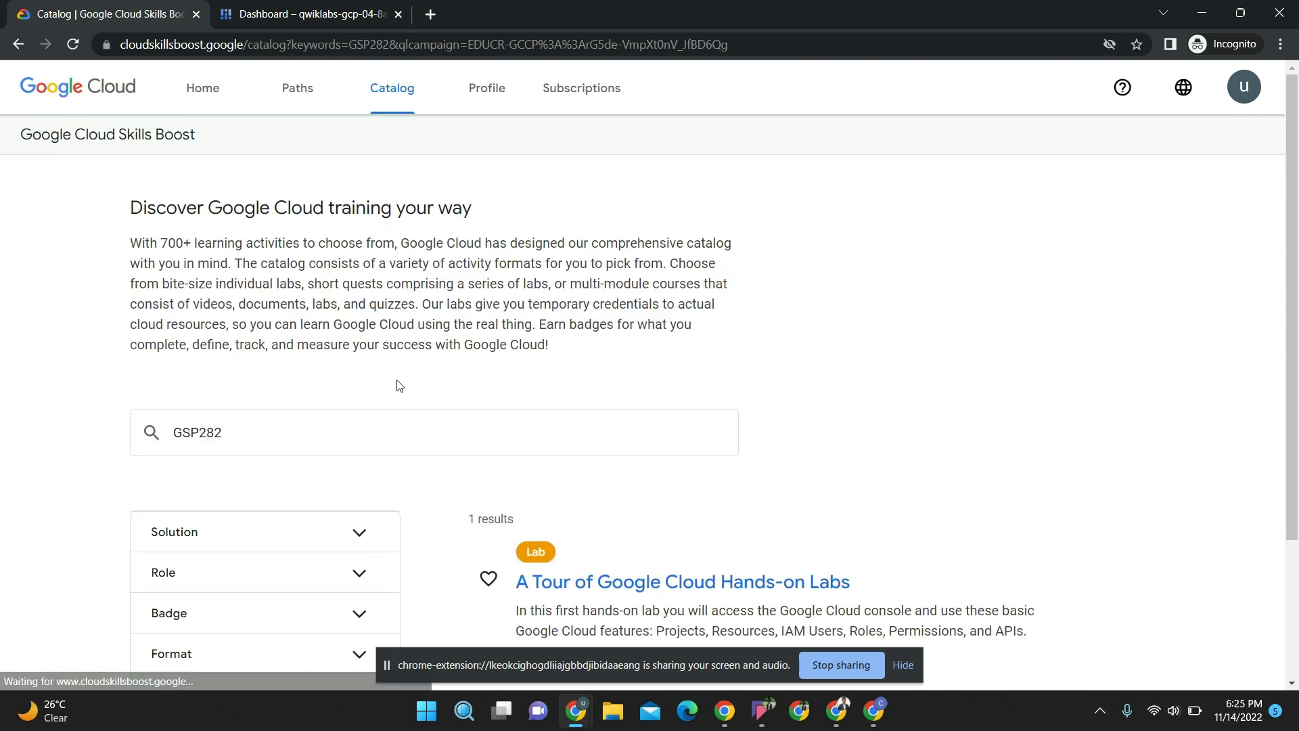
# Reload the unfiltered catalog listing all 919 results, then head to the home page
pyautogui.scroll(-3, 330, 391)
pyautogui.scroll(3, 332, 391)
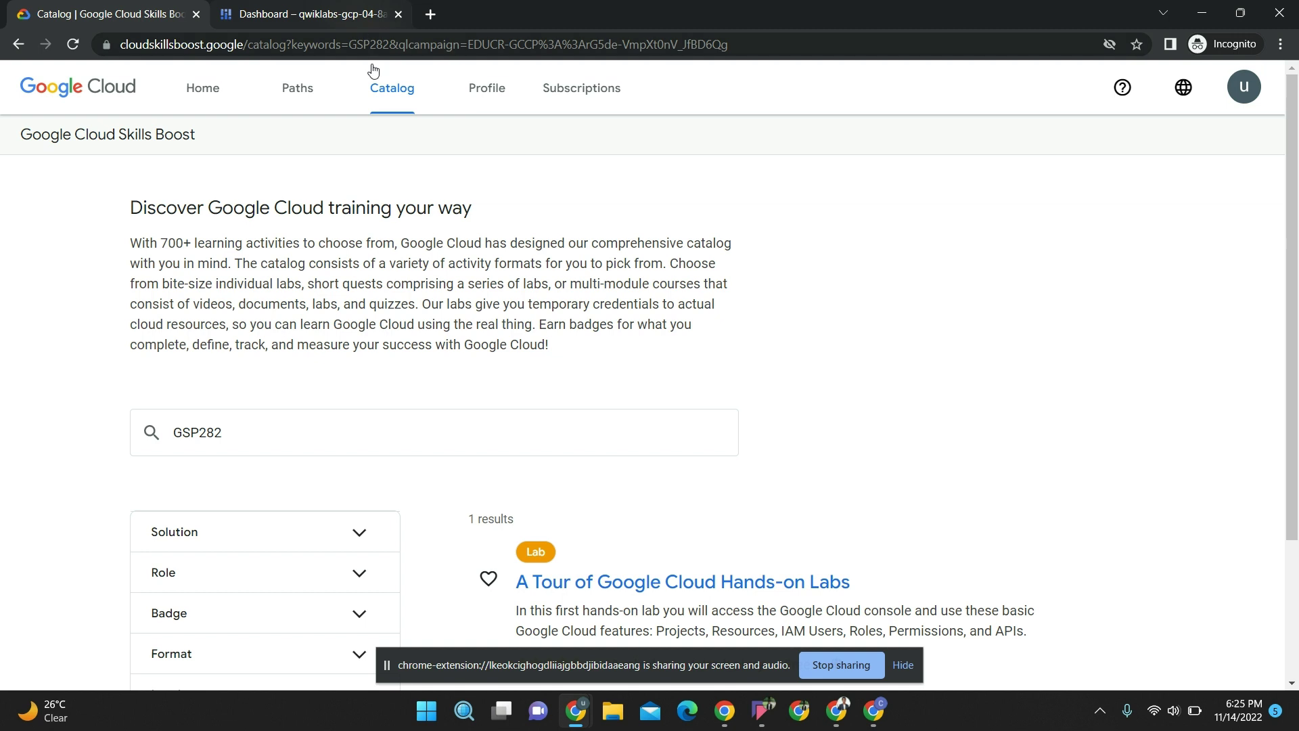
pyautogui.click(391, 94)
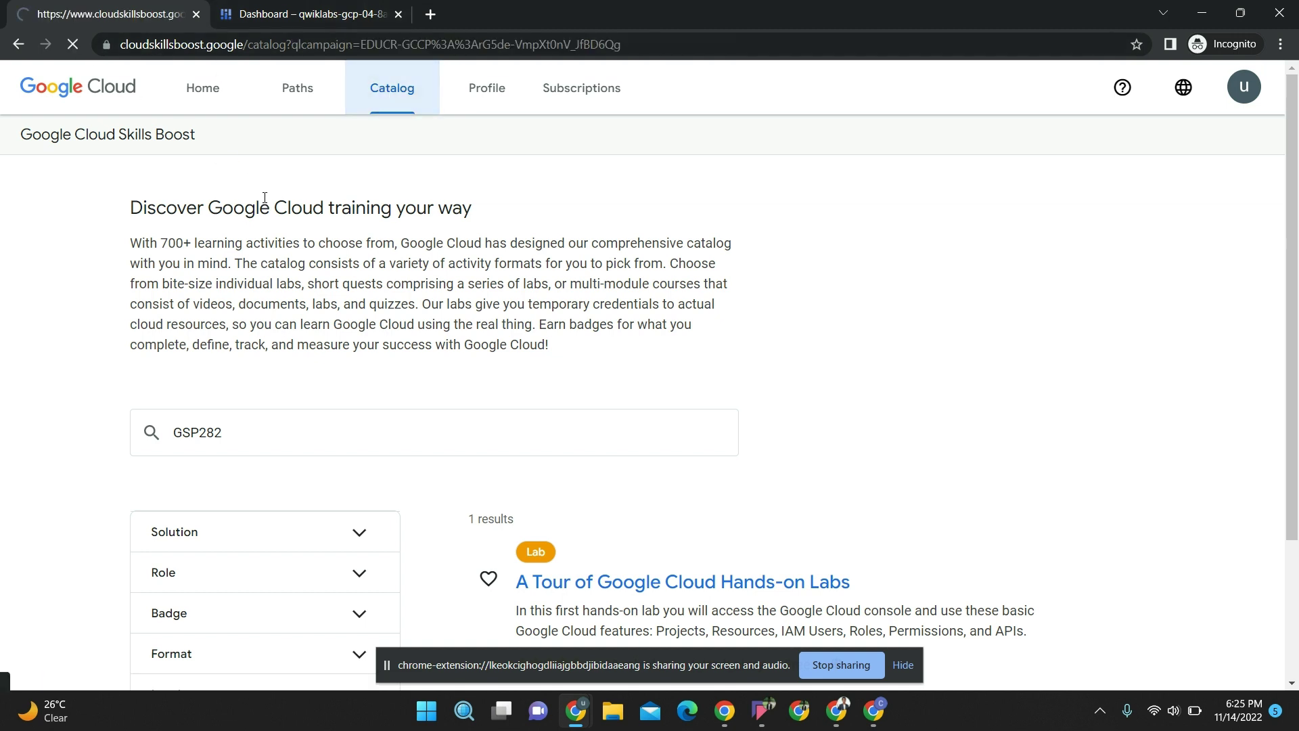
pyautogui.scroll(-2, 264, 197)
pyautogui.scroll(-3, 264, 198)
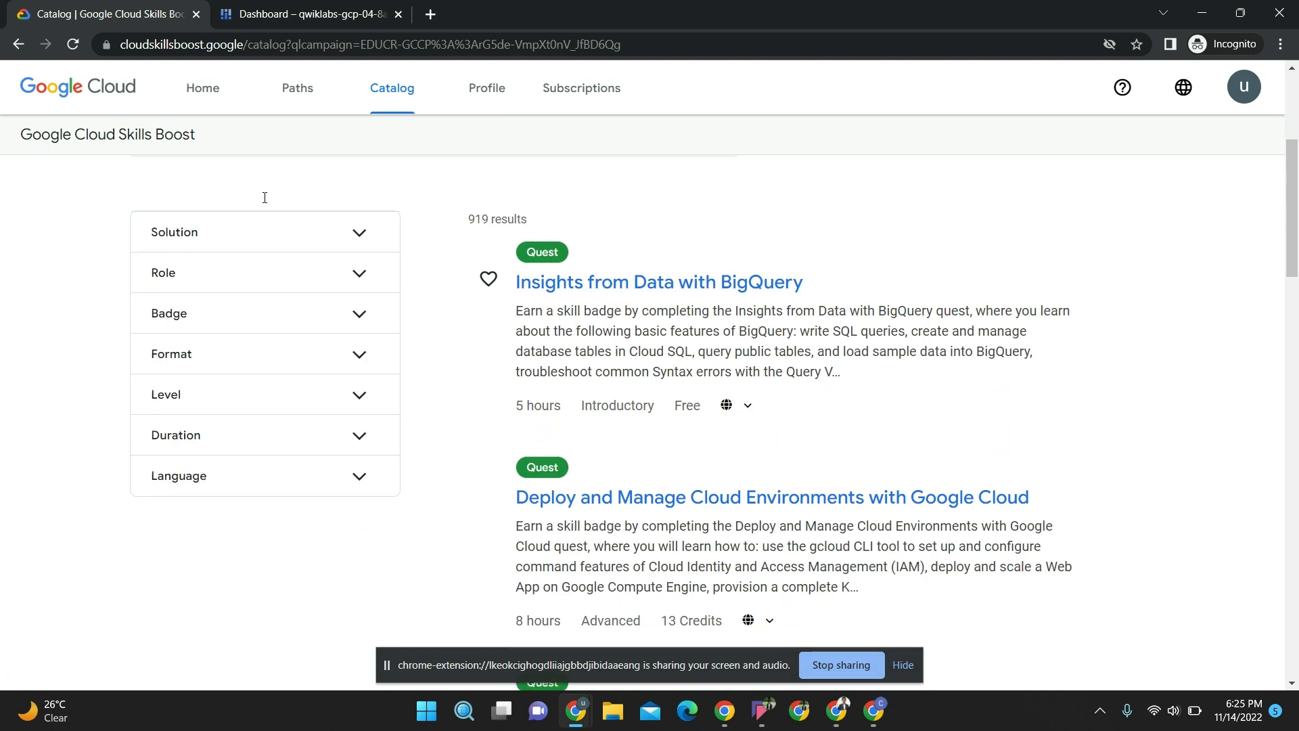
pyautogui.scroll(5, 266, 198)
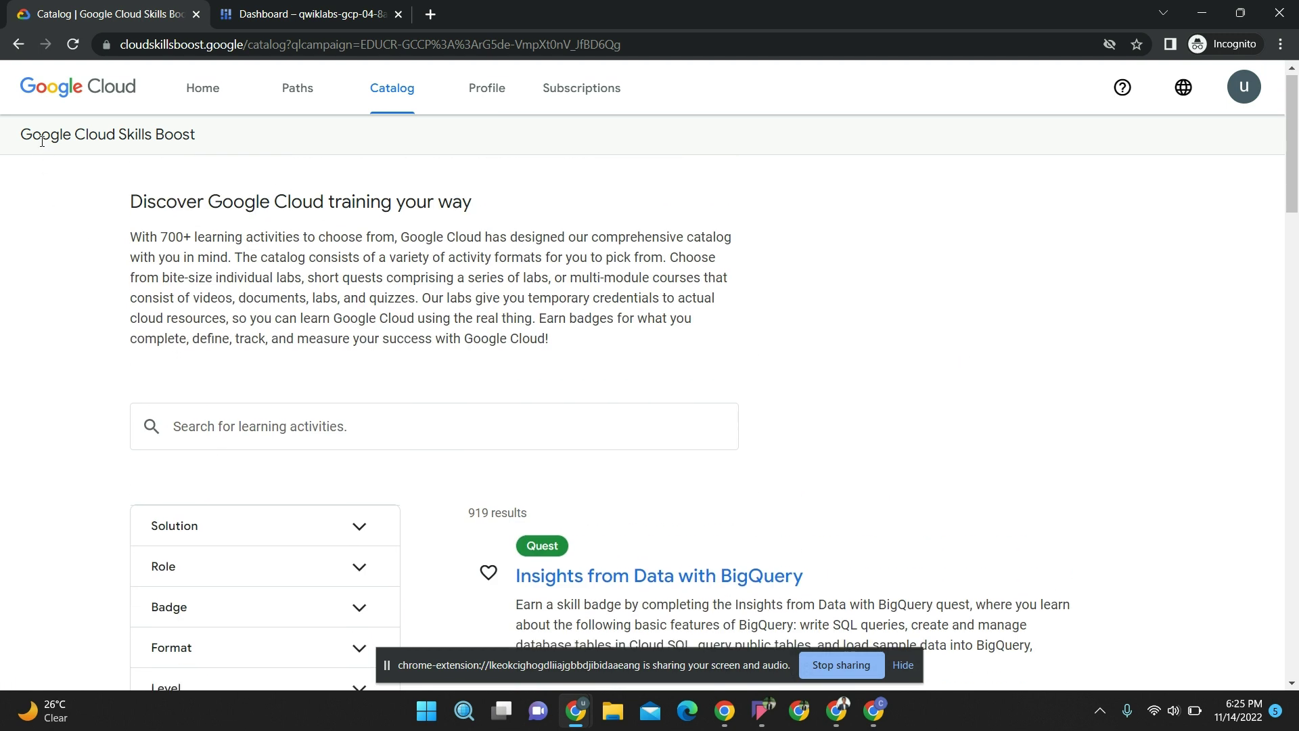
pyautogui.click(208, 84)
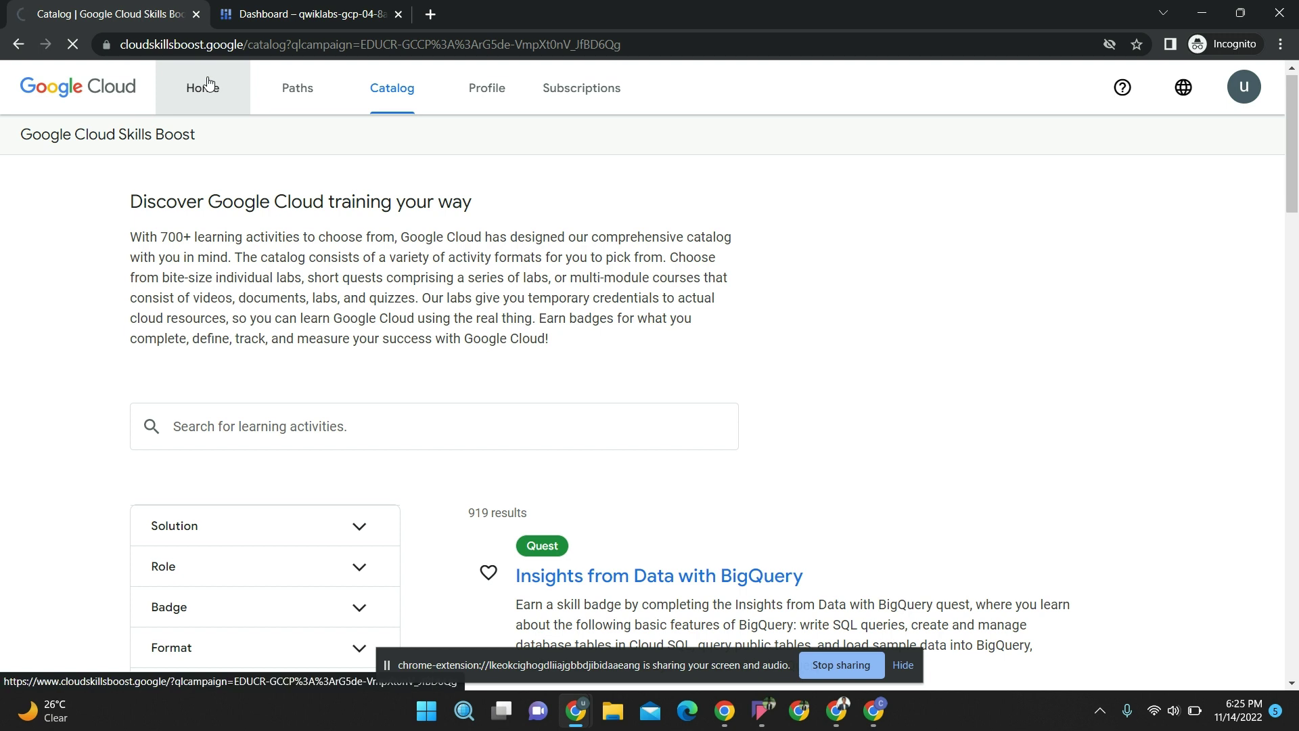
# Find the Getting Started with Google Cloud path showing the Tour lab ticked complete
pyautogui.scroll(-5, 441, 411)
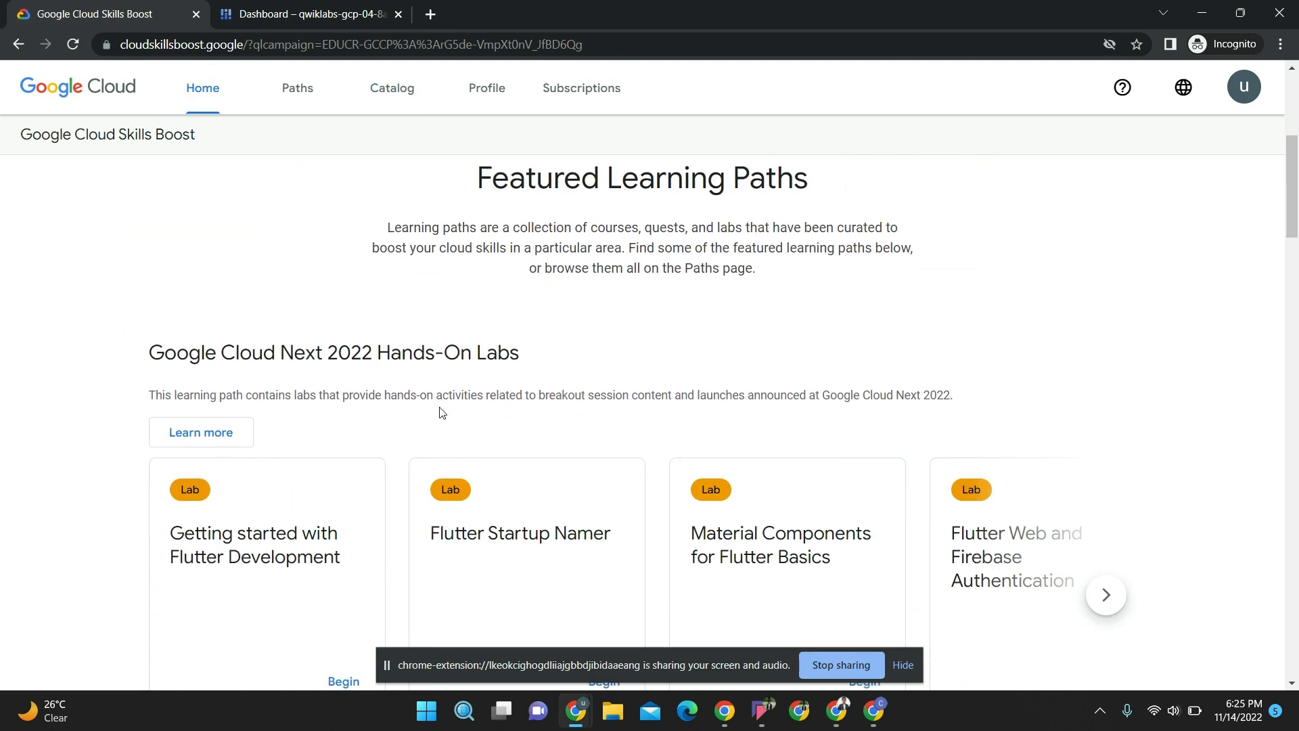
pyautogui.scroll(-8, 441, 412)
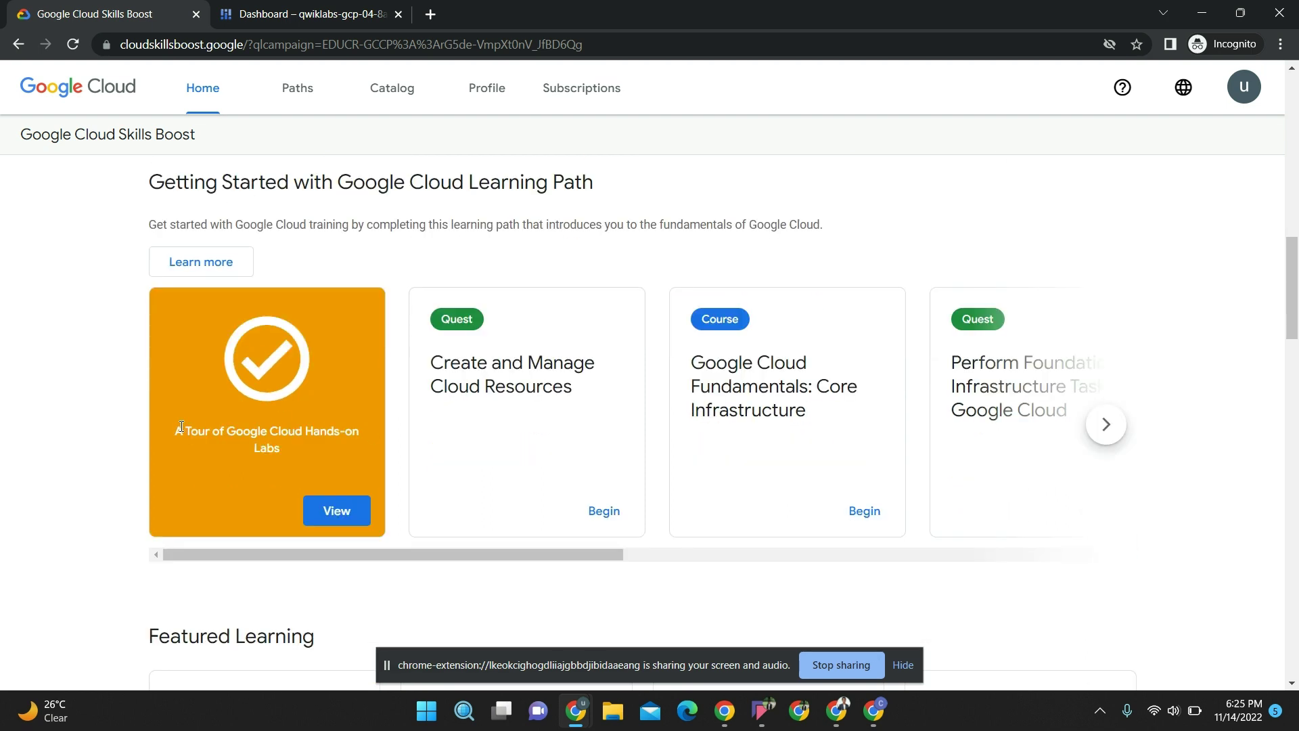
pyautogui.hscroll(3, 566, 464)
pyautogui.rightClick(565, 460)
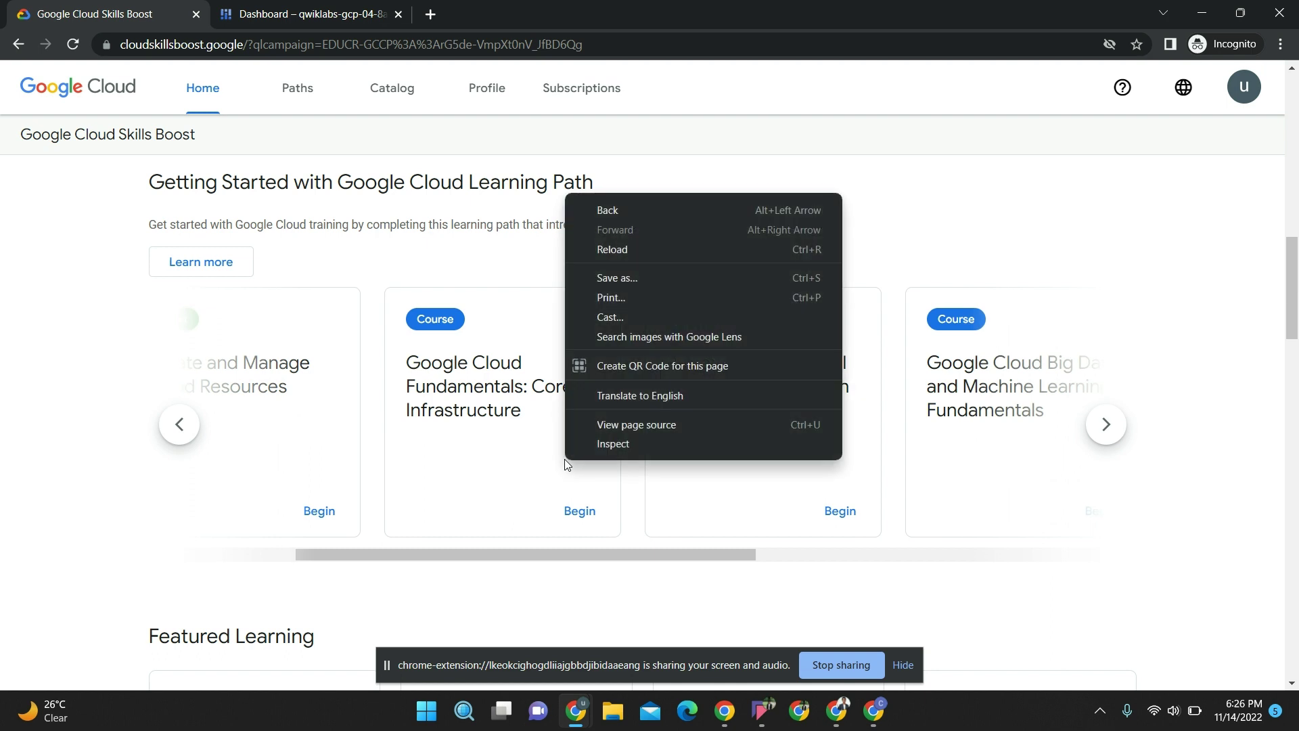
pyautogui.click(477, 270)
pyautogui.hscroll(10, 724, 352)
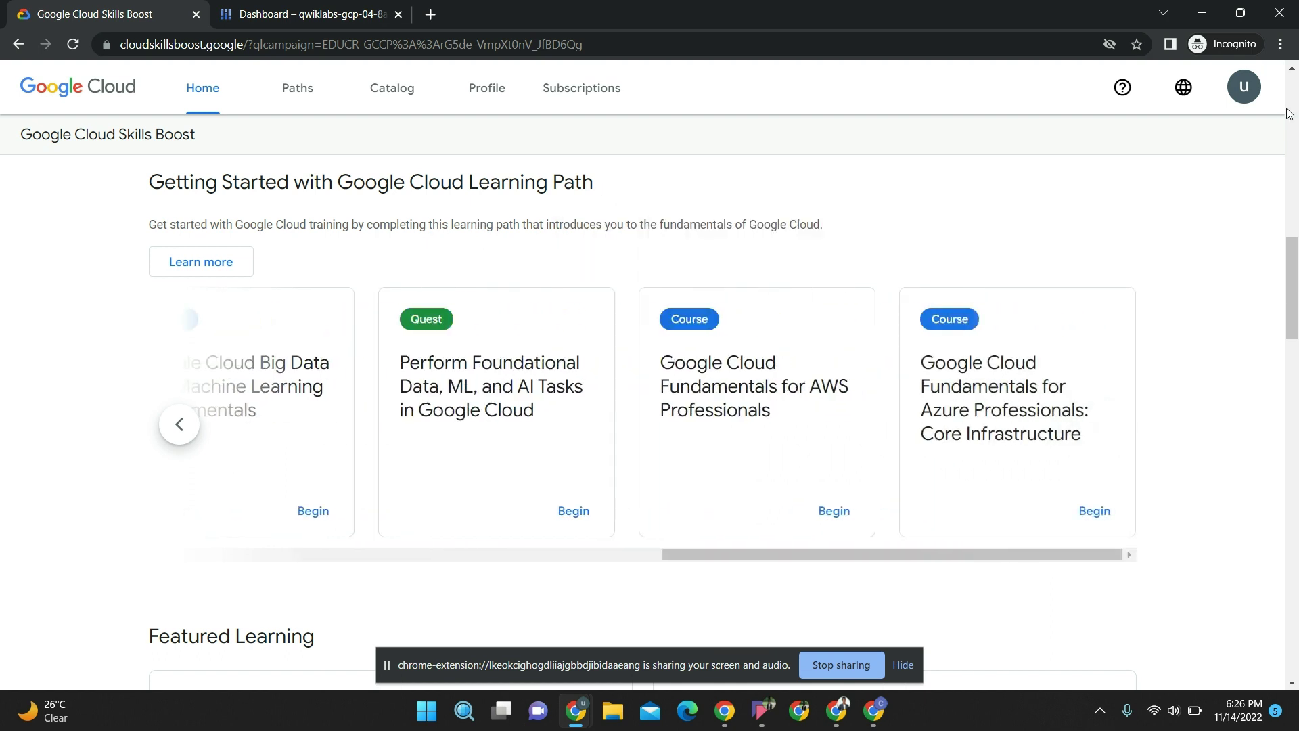
# Check the account menu, then browse the Getting Started carousel back and forth
pyautogui.click(1244, 87)
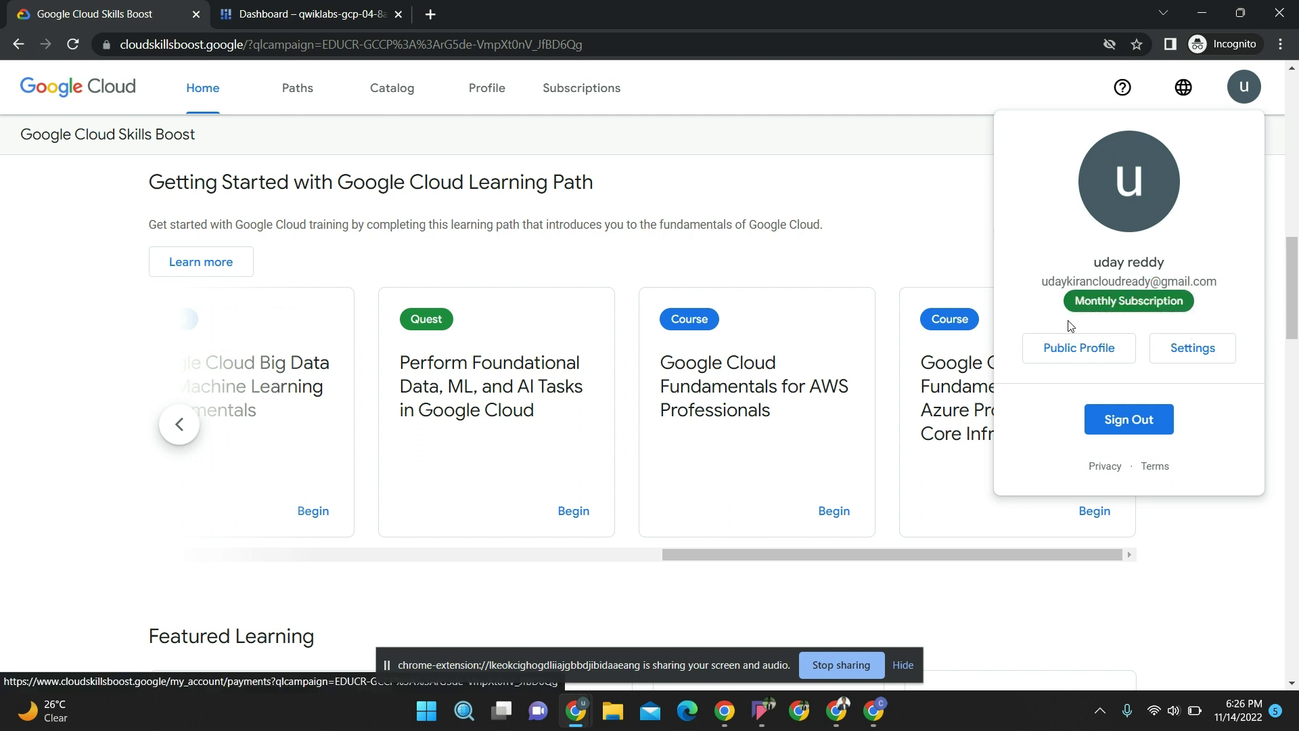
pyautogui.click(933, 258)
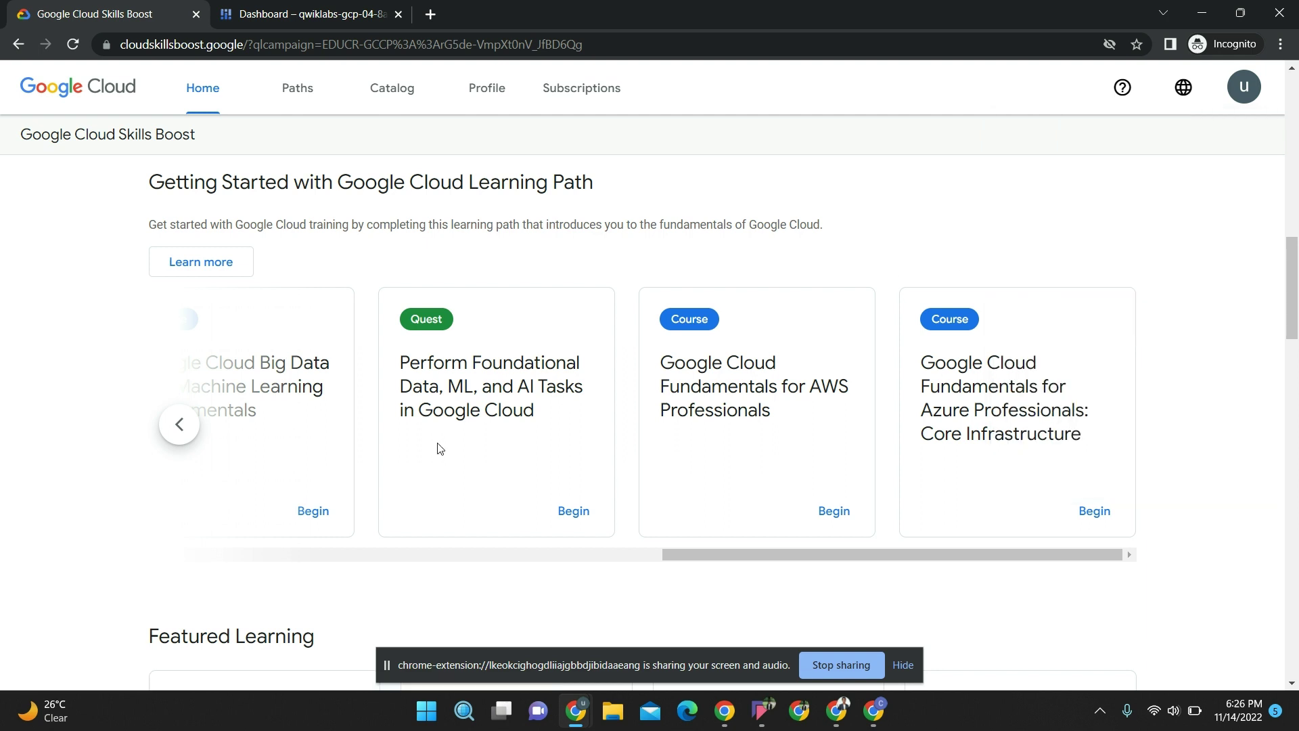
pyautogui.hscroll(-10, 439, 447)
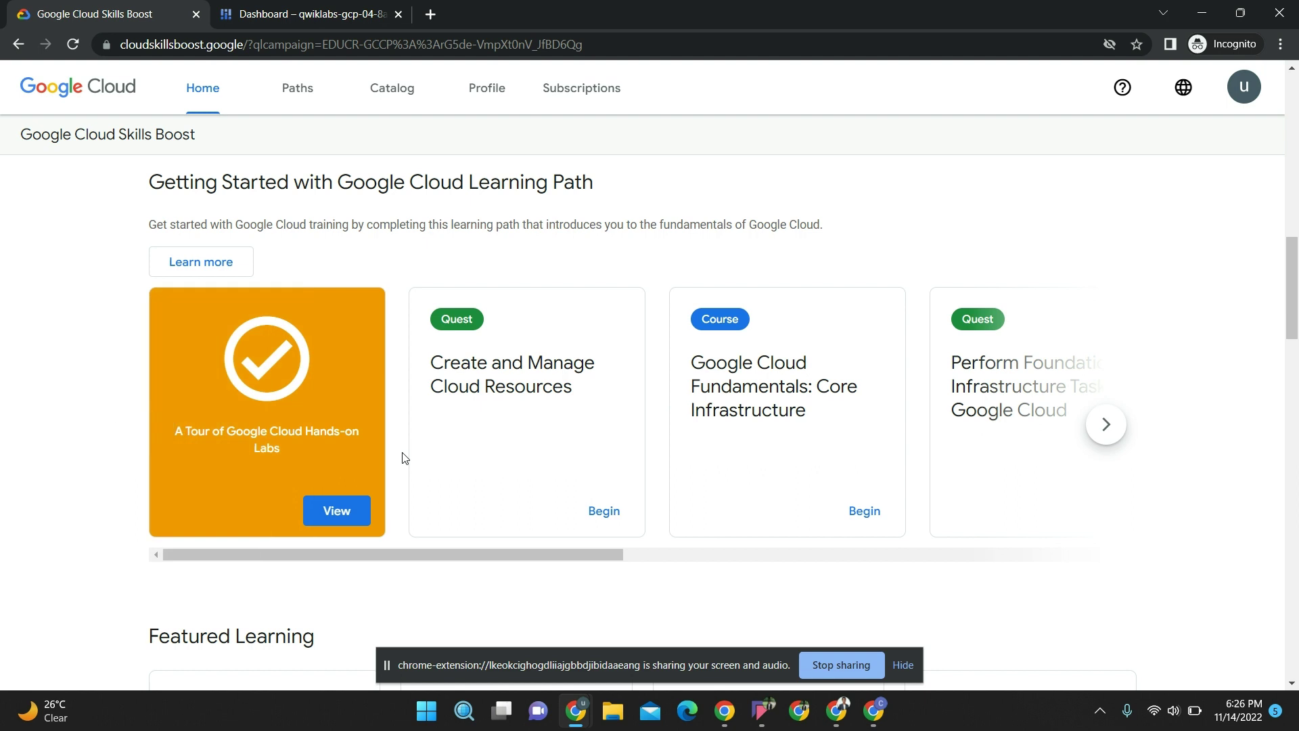
pyautogui.hscroll(10, 404, 458)
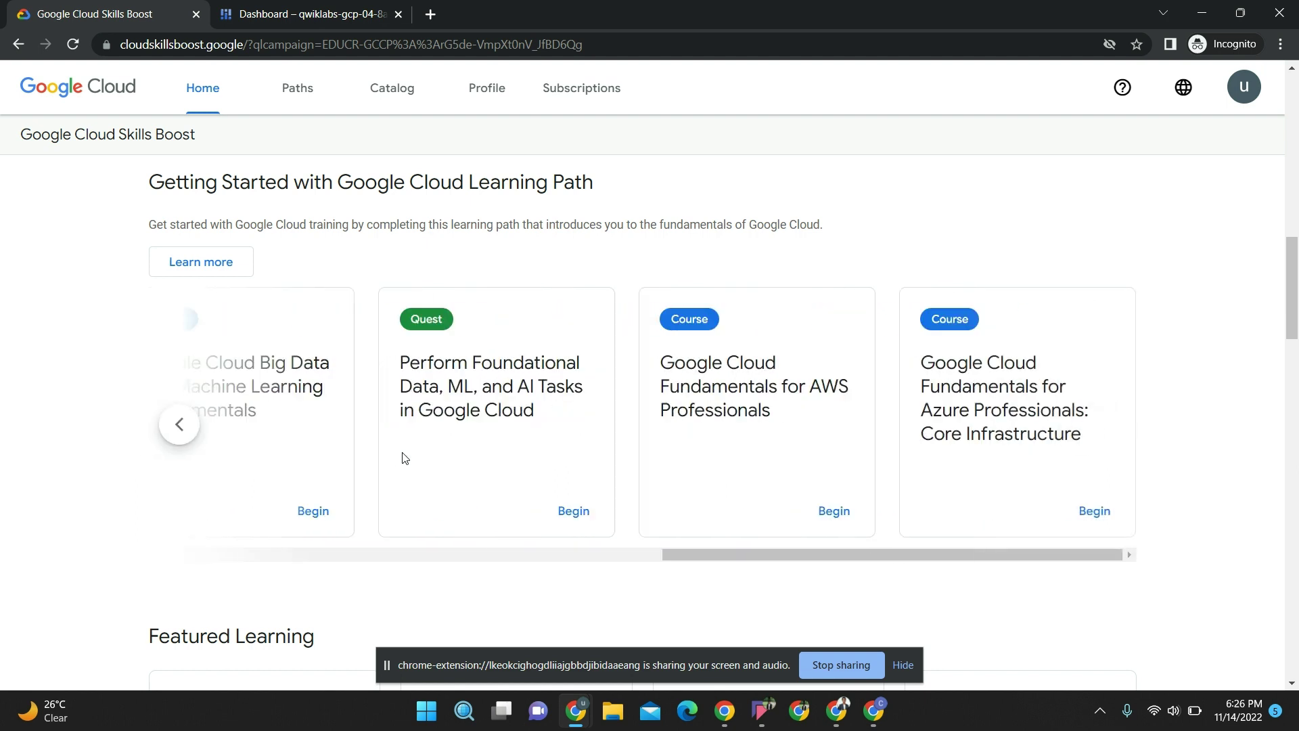
pyautogui.hscroll(-10, 404, 458)
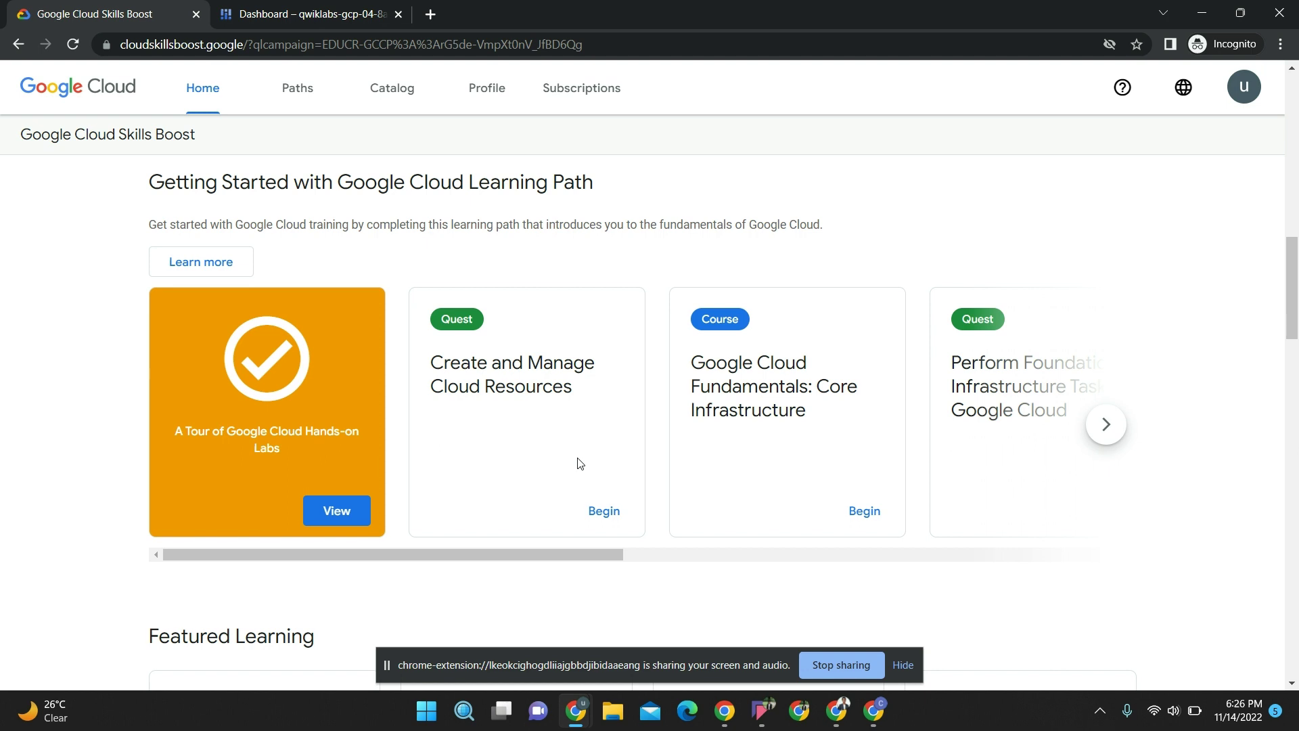
pyautogui.hscroll(15, 580, 463)
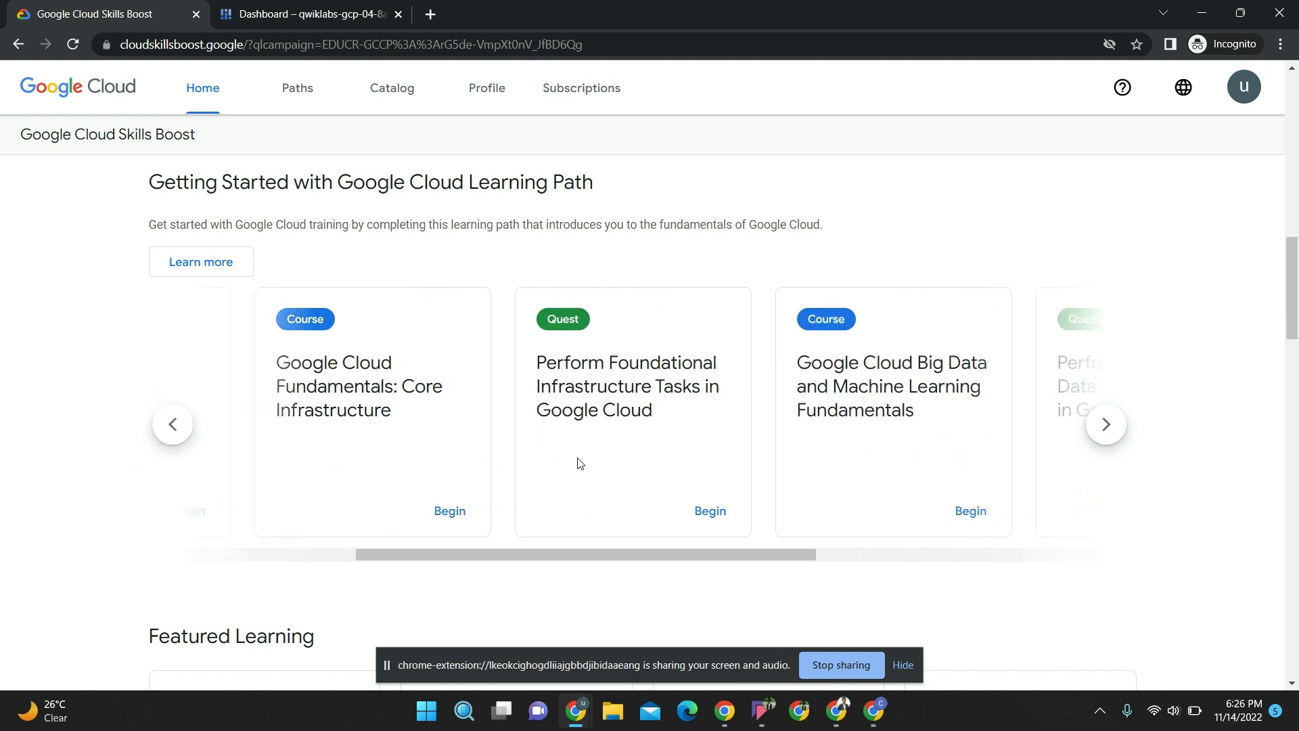
pyautogui.hscroll(-15, 580, 464)
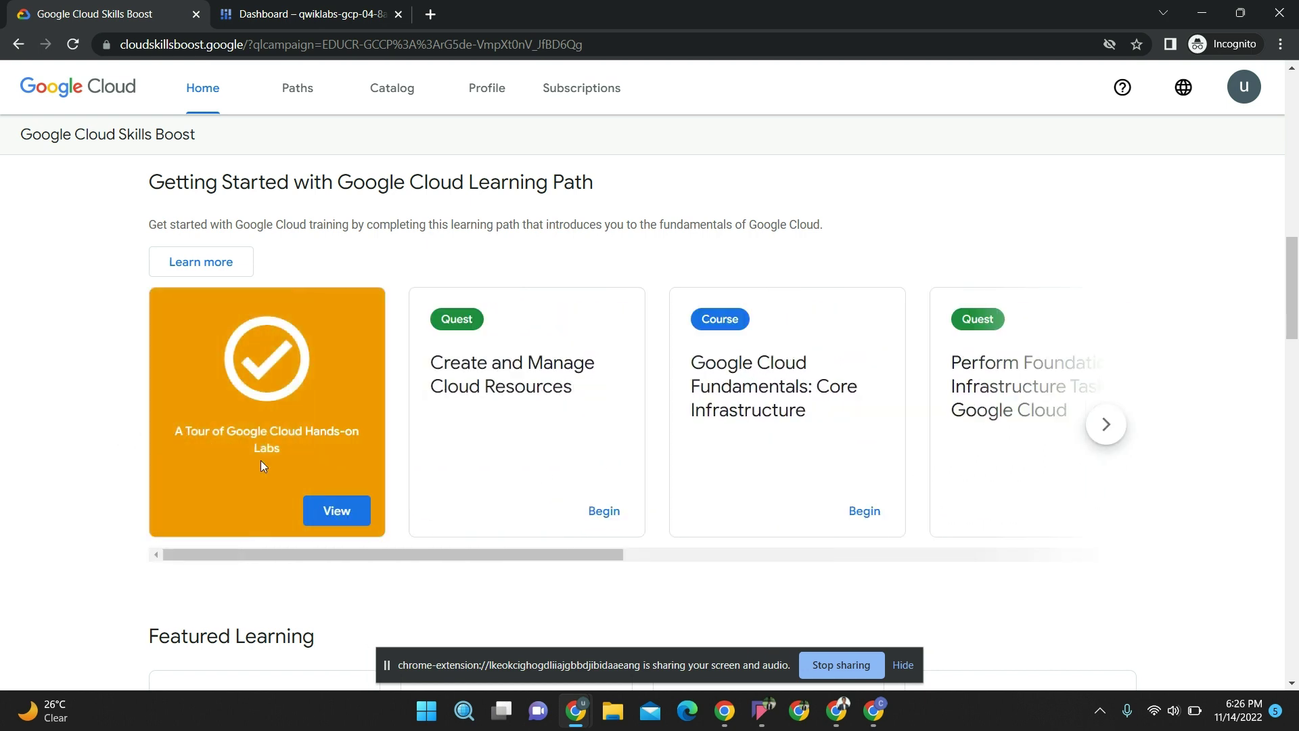
pyautogui.moveTo(156, 433); pyautogui.dragTo(291, 448)
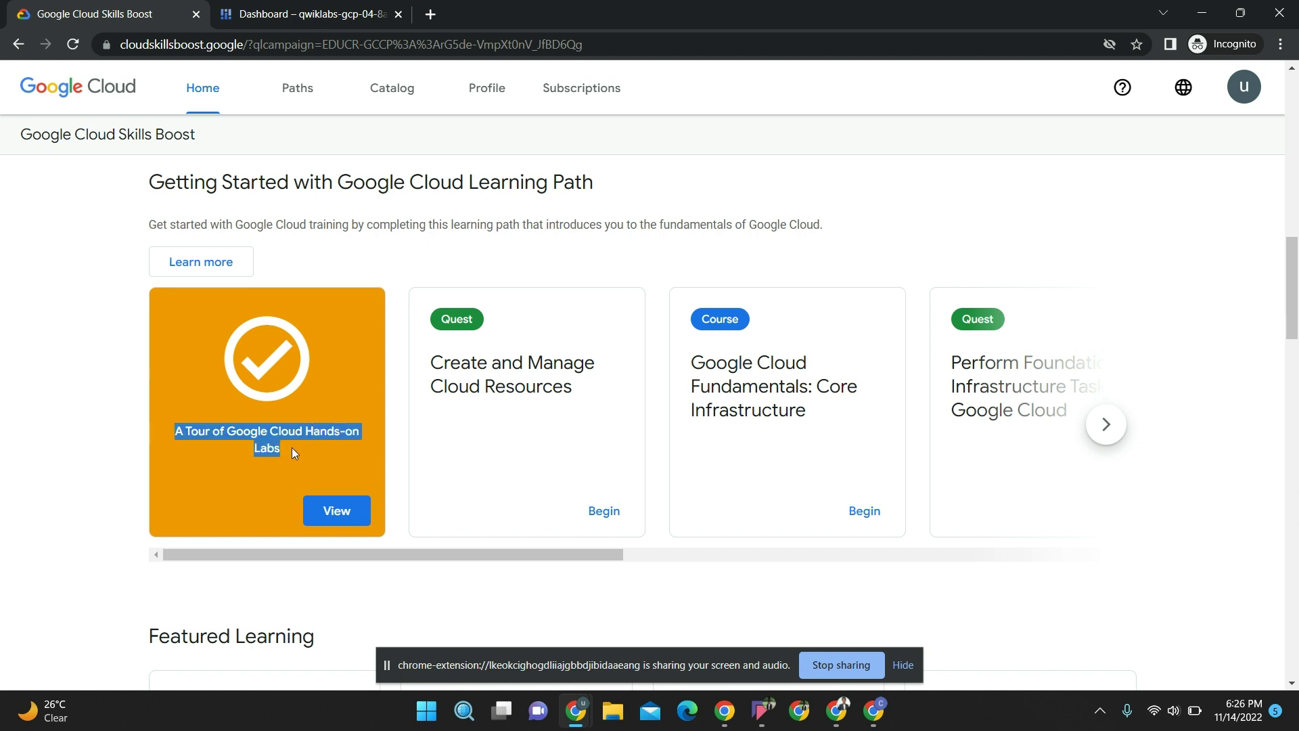
pyautogui.click(1246, 98)
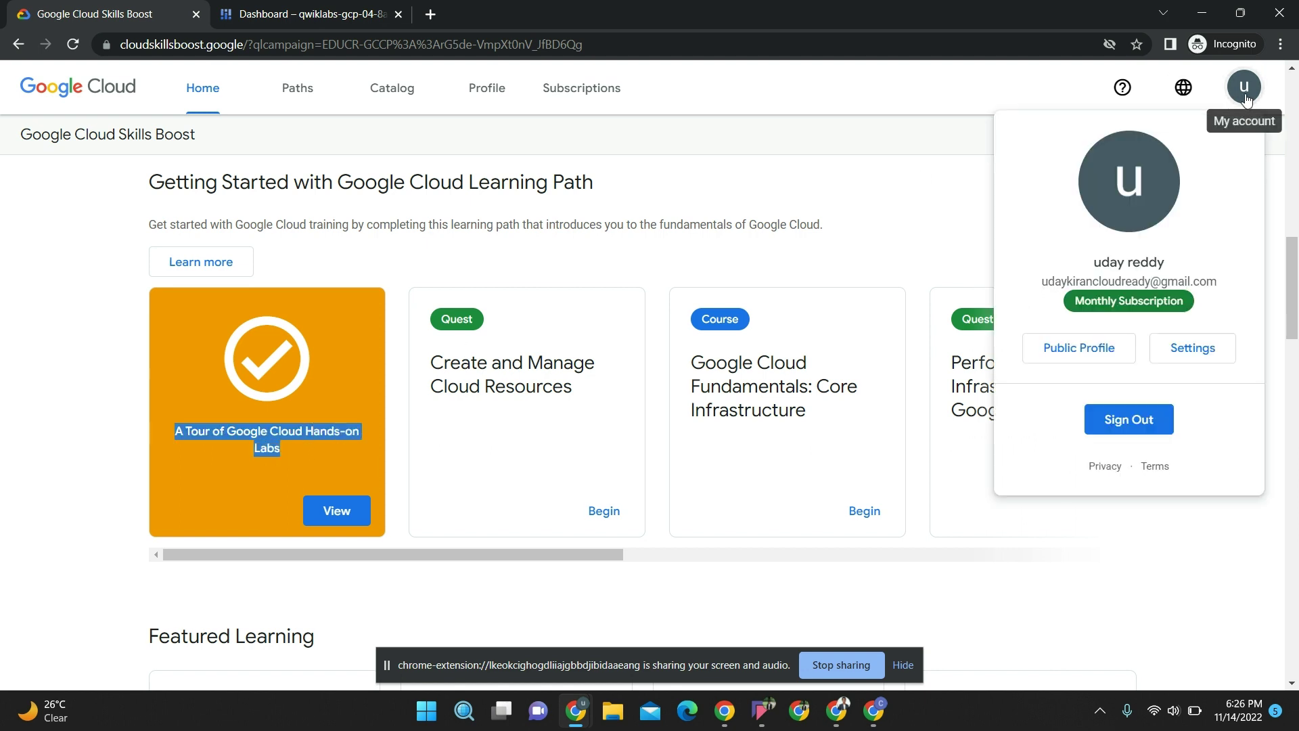
pyautogui.click(983, 232)
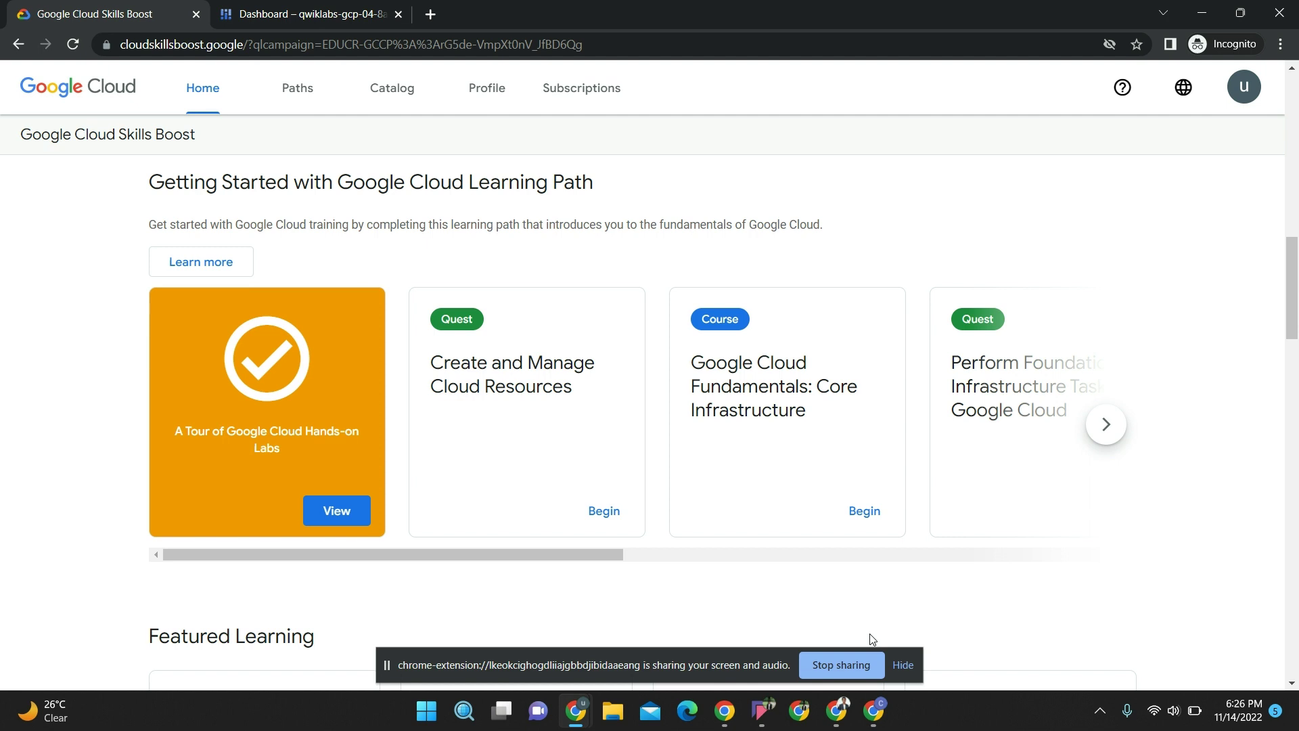
pyautogui.moveTo(876, 712)
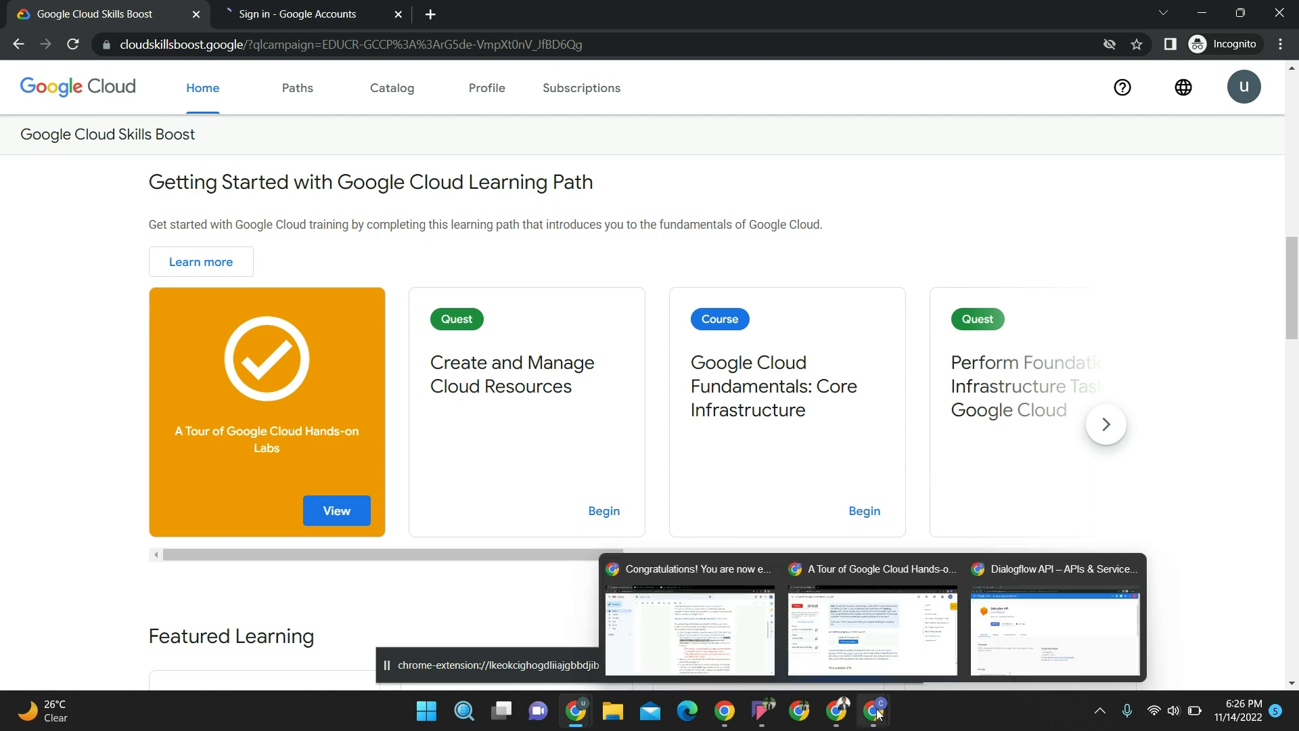